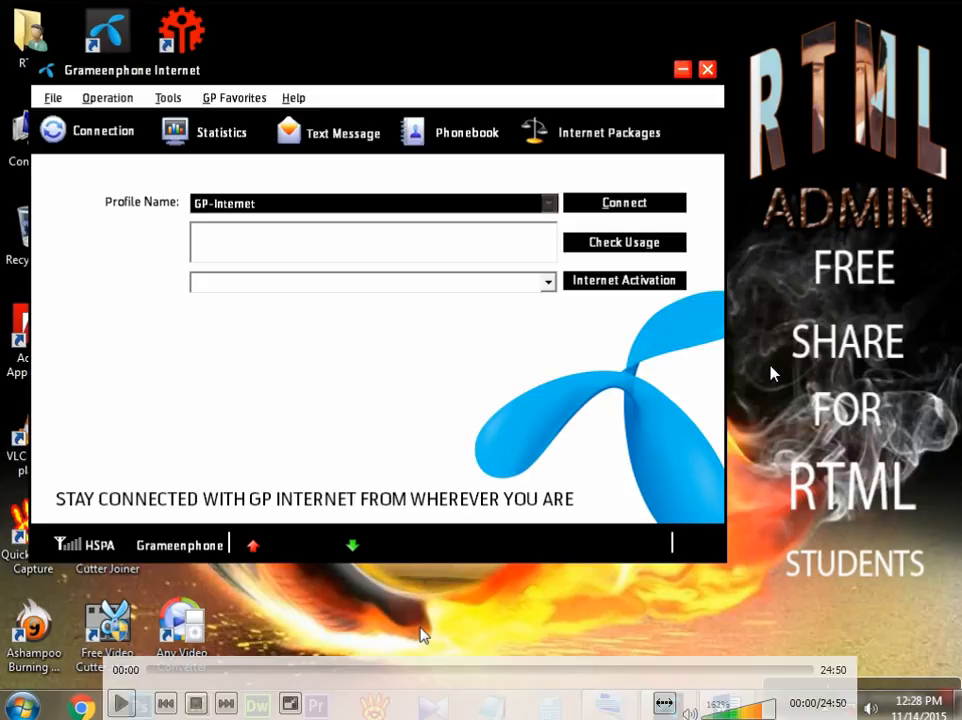
click(121, 704)
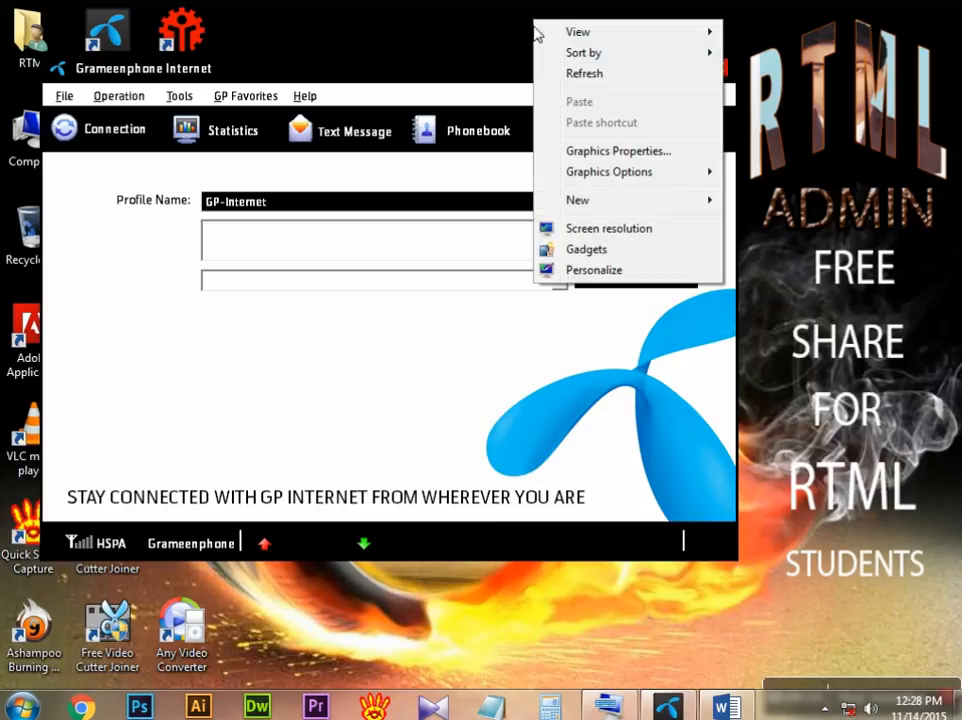
click(606, 75)
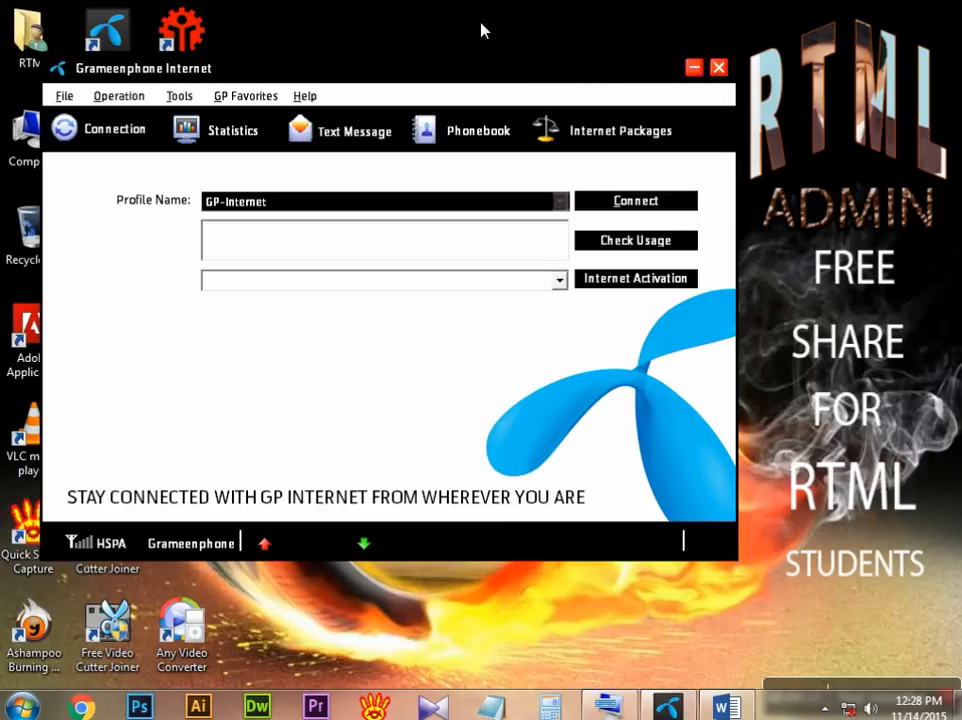
right_click(481, 23)
click(566, 78)
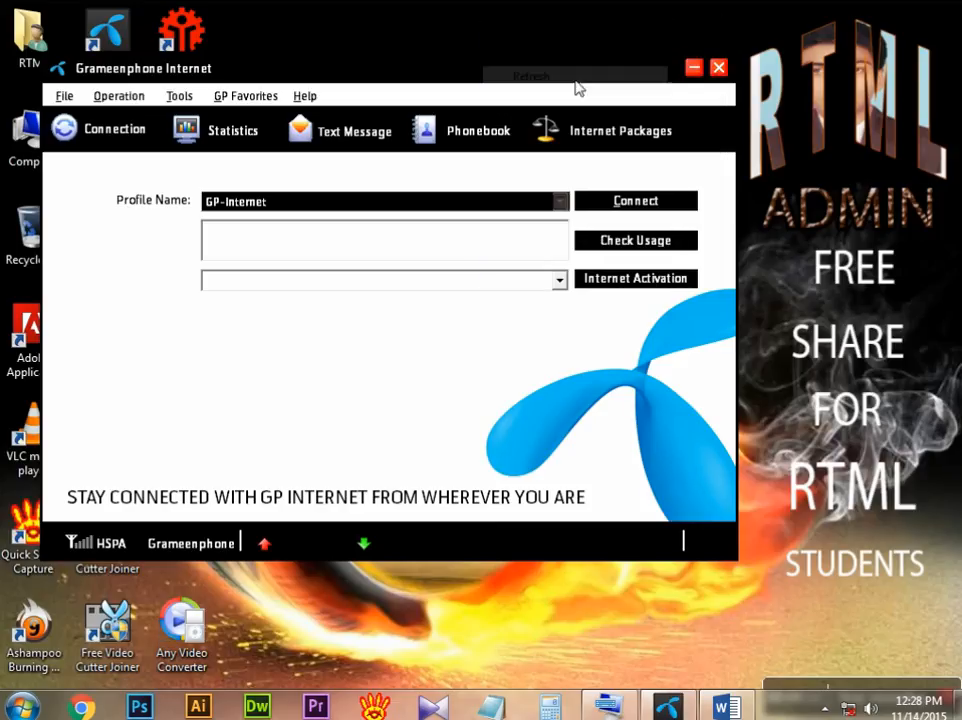
Step: Minimize the Grameenphone Internet window and switch to the recovered Word document, dismissing its document recovery list
click(693, 68)
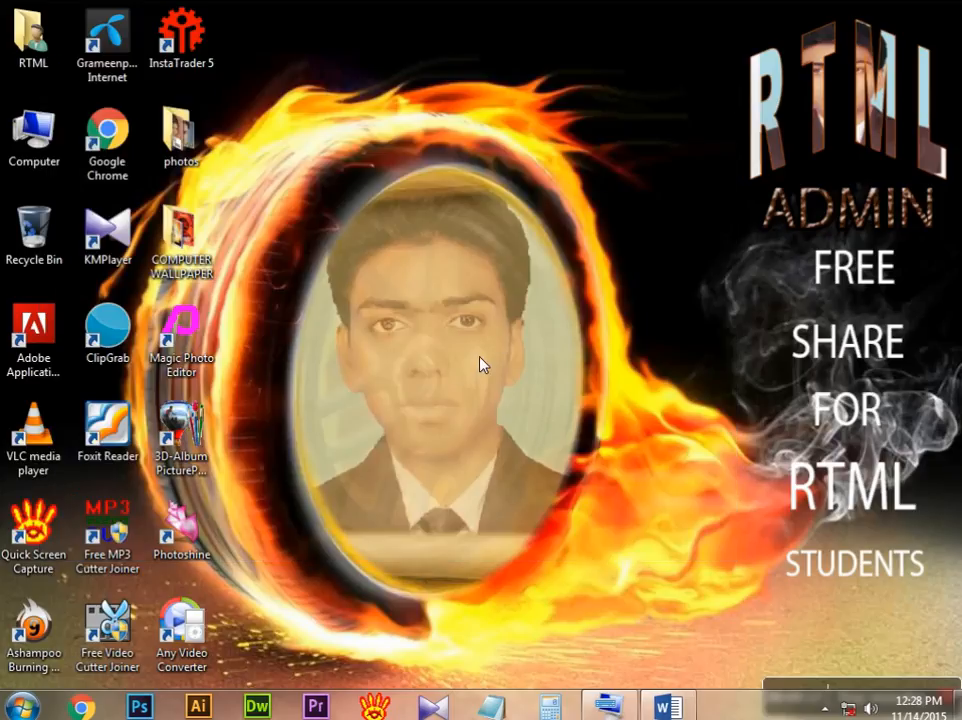
click(672, 708)
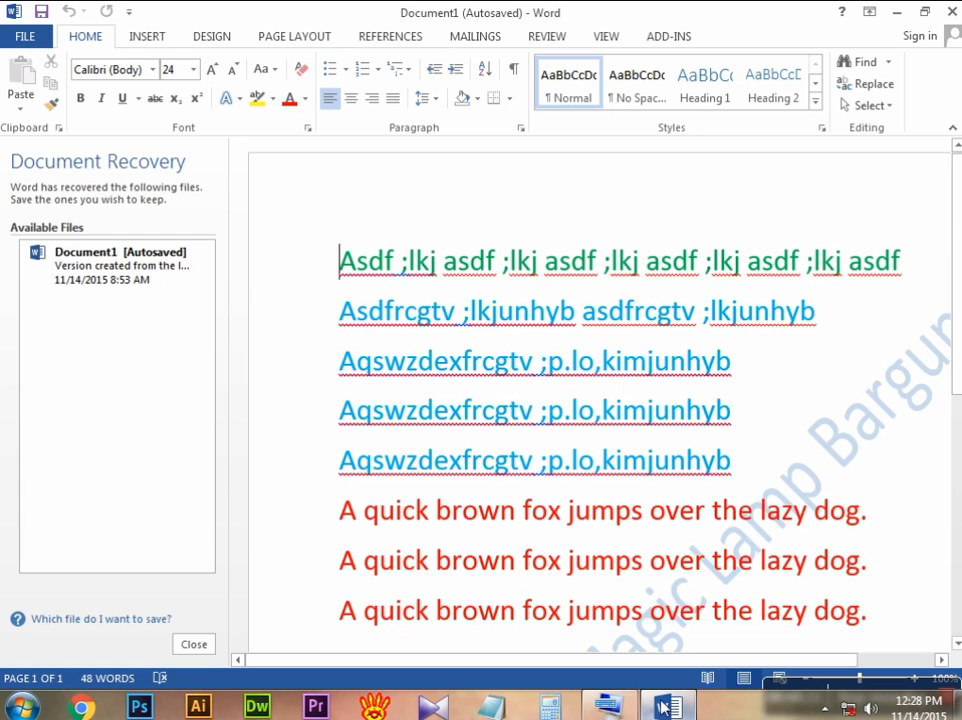
click(196, 645)
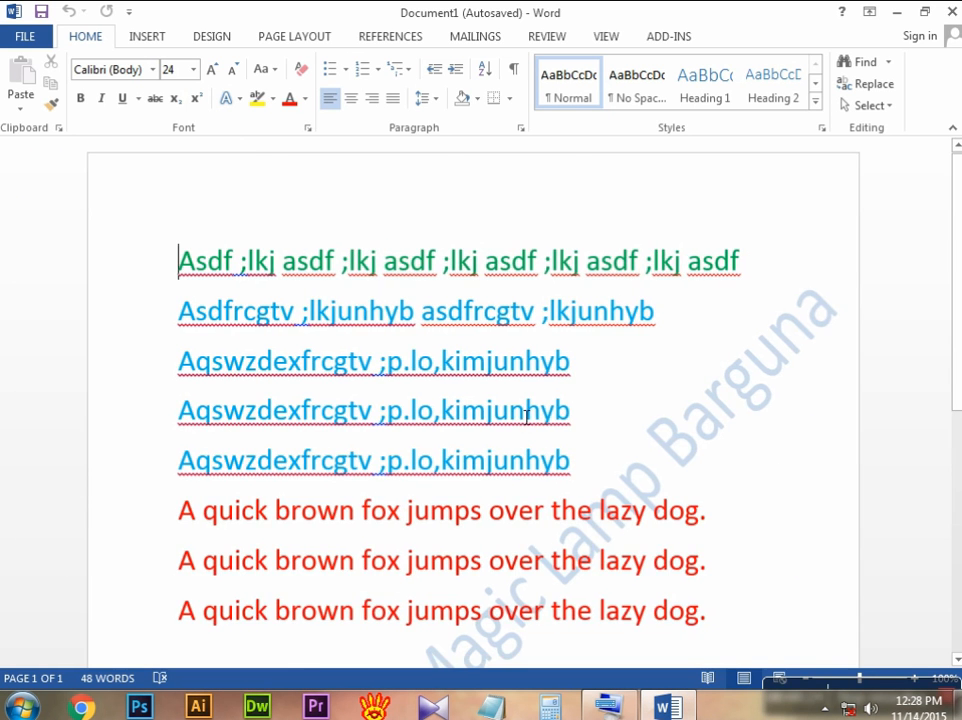
Step: Look through the coloured typing practice lines and the diagonal watermark on the recovered document's page
scroll(511, 419, down, 3)
scroll(511, 414, up, 3)
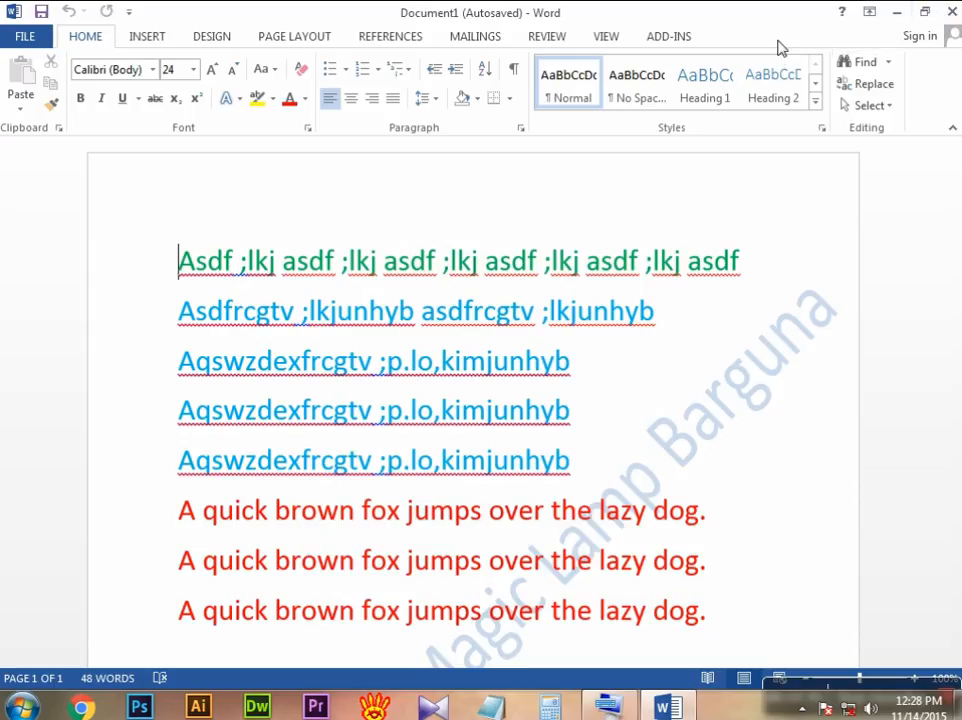
scroll(553, 188, down, 3)
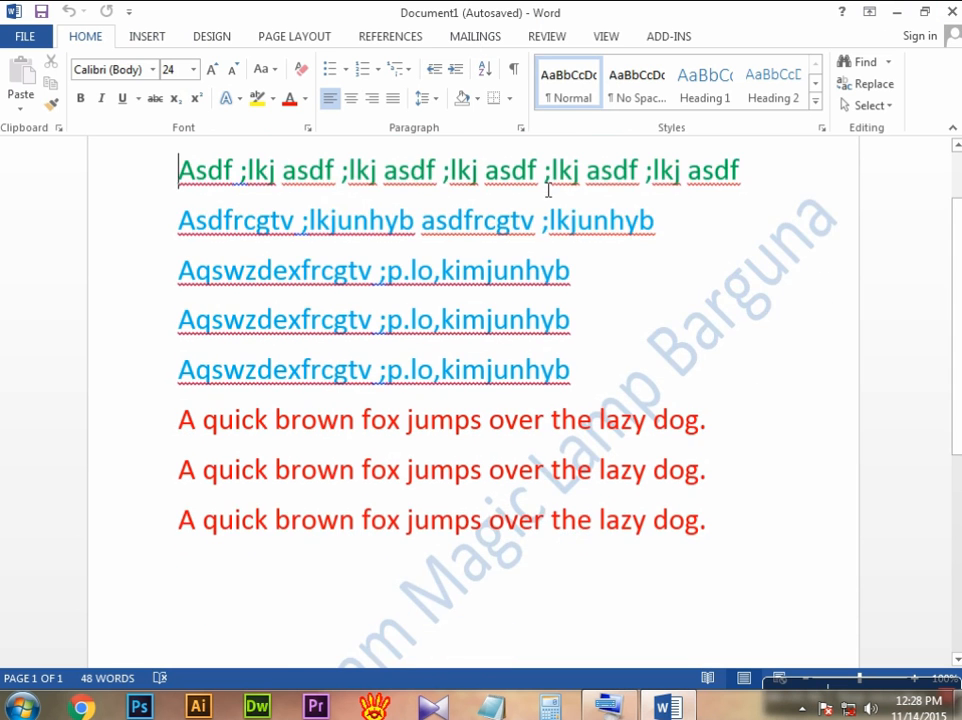
scroll(553, 188, down, 2)
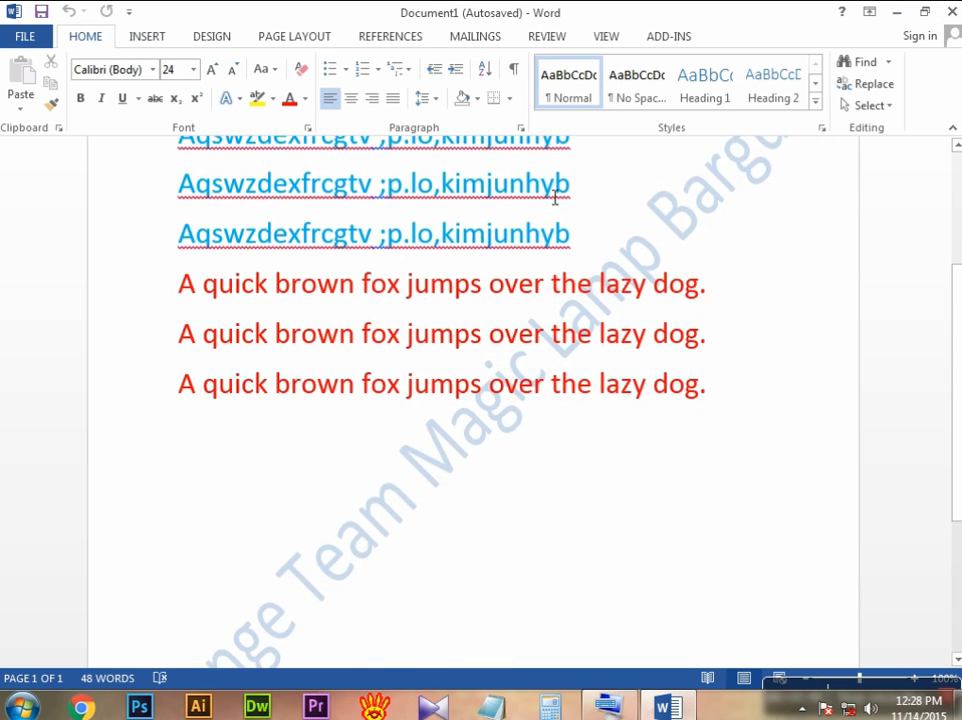
scroll(555, 196, down, 3)
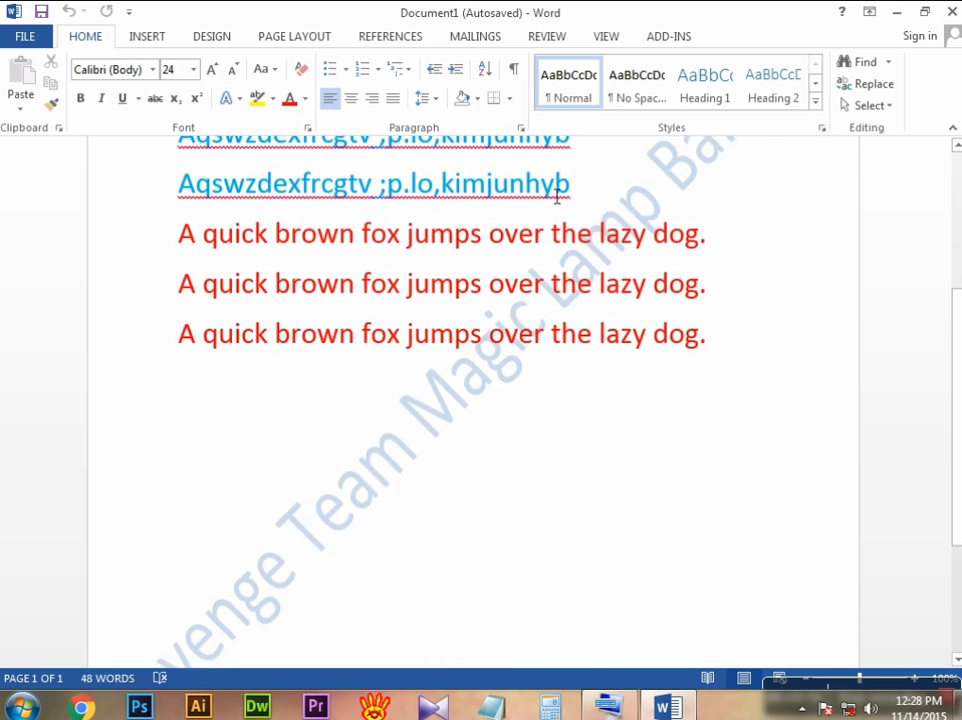
scroll(555, 196, down, 1)
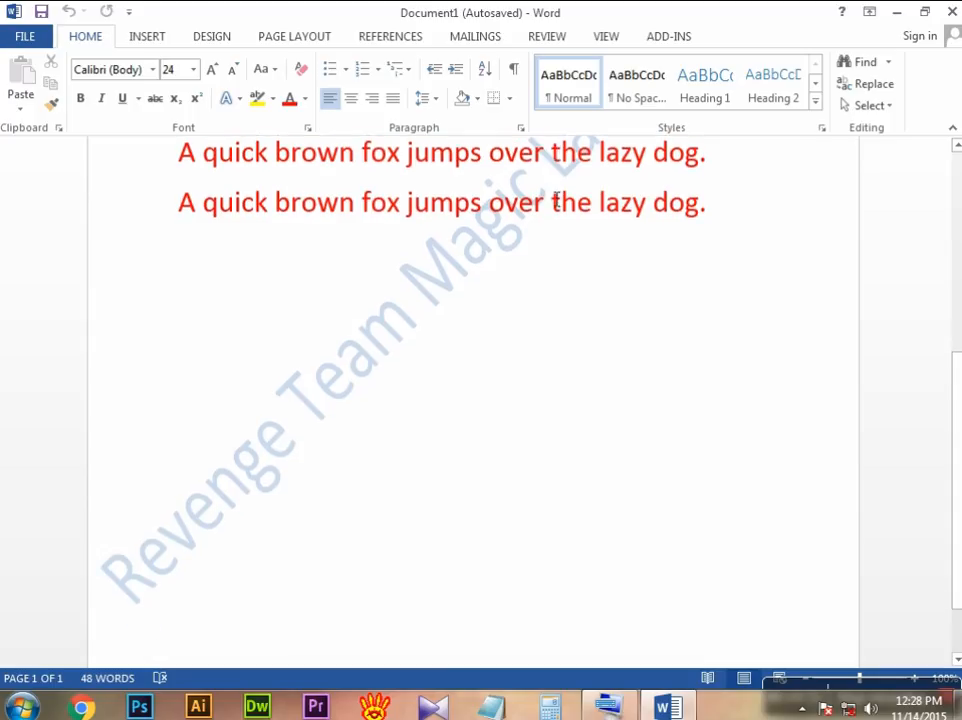
scroll(557, 200, up, 7)
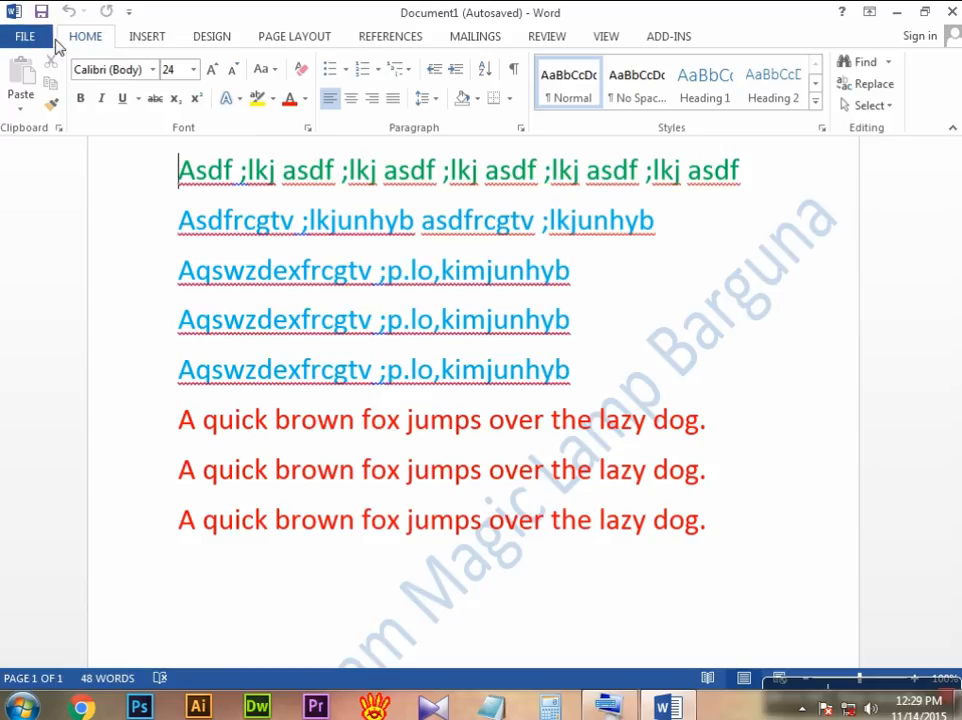
Step: Create a new blank document
click(27, 38)
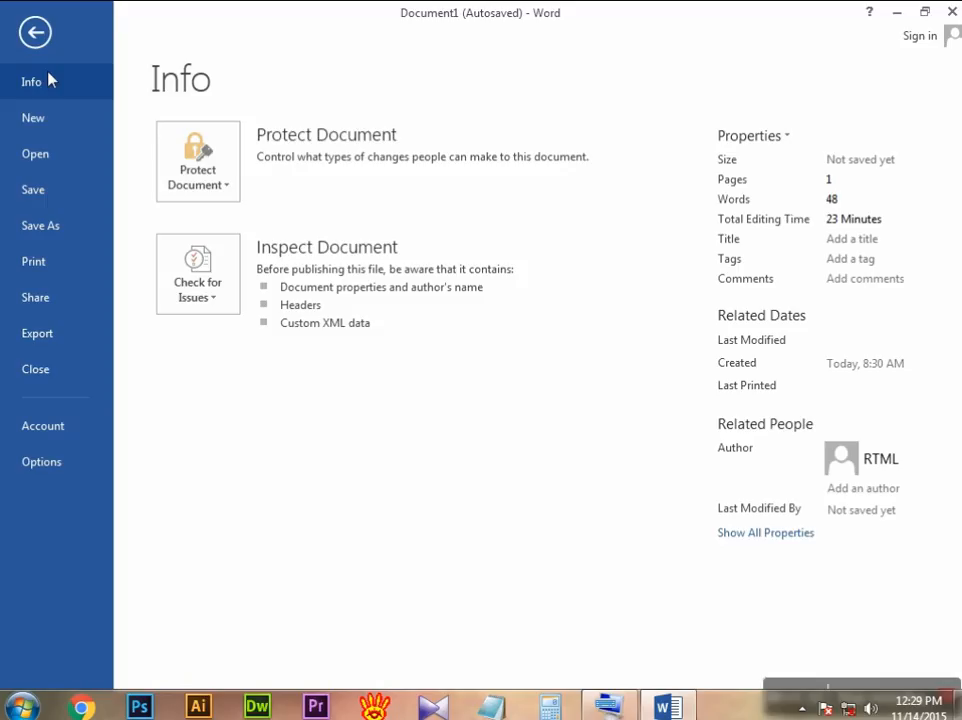
click(34, 34)
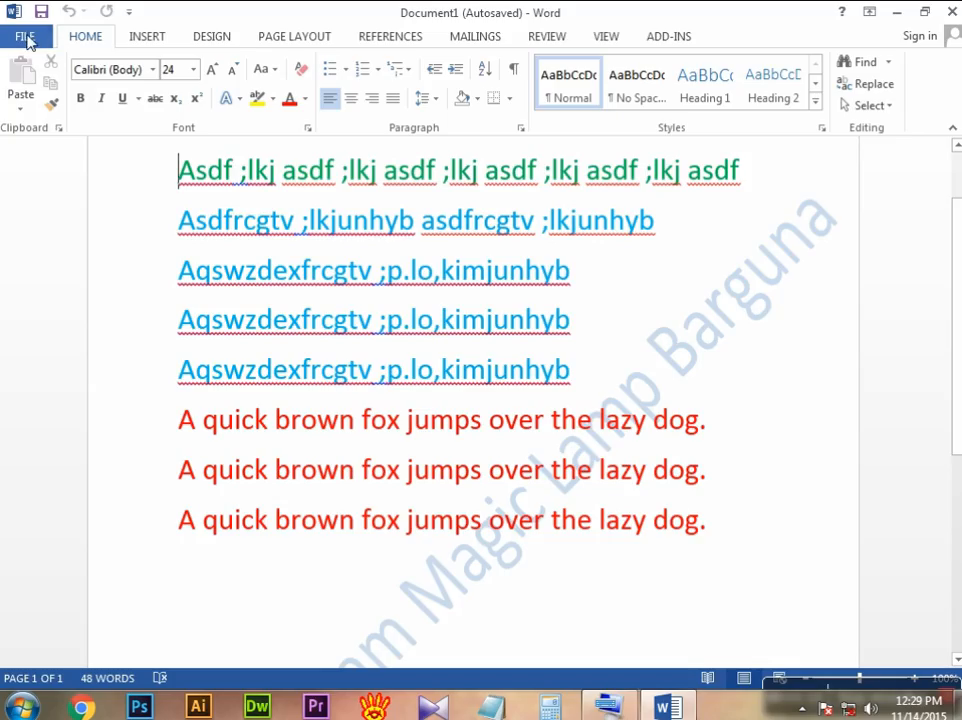
click(27, 40)
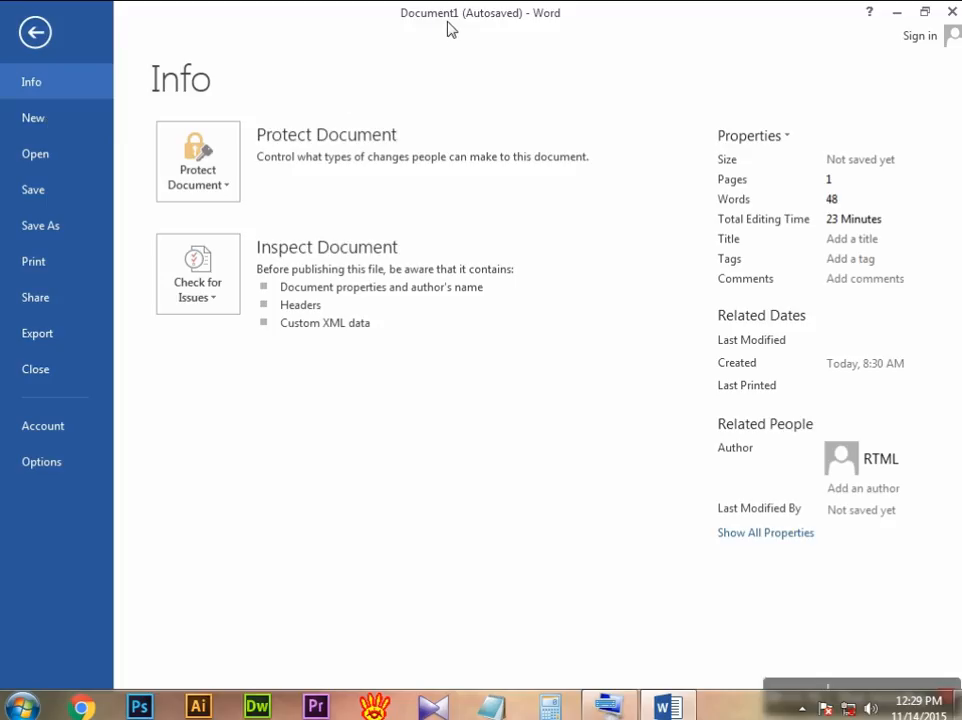
click(57, 124)
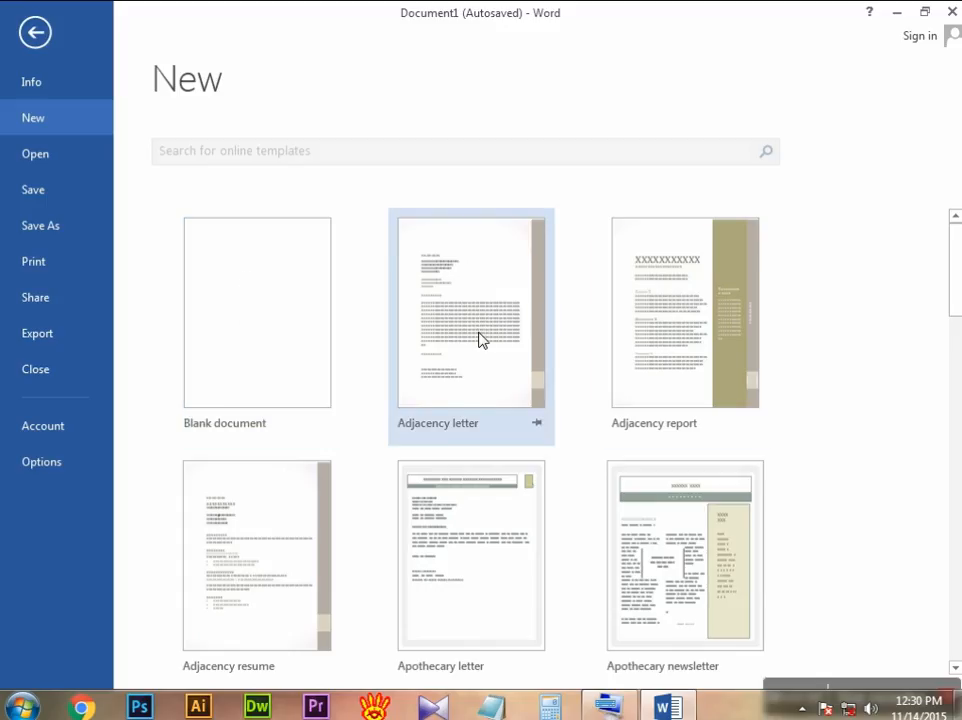
click(279, 347)
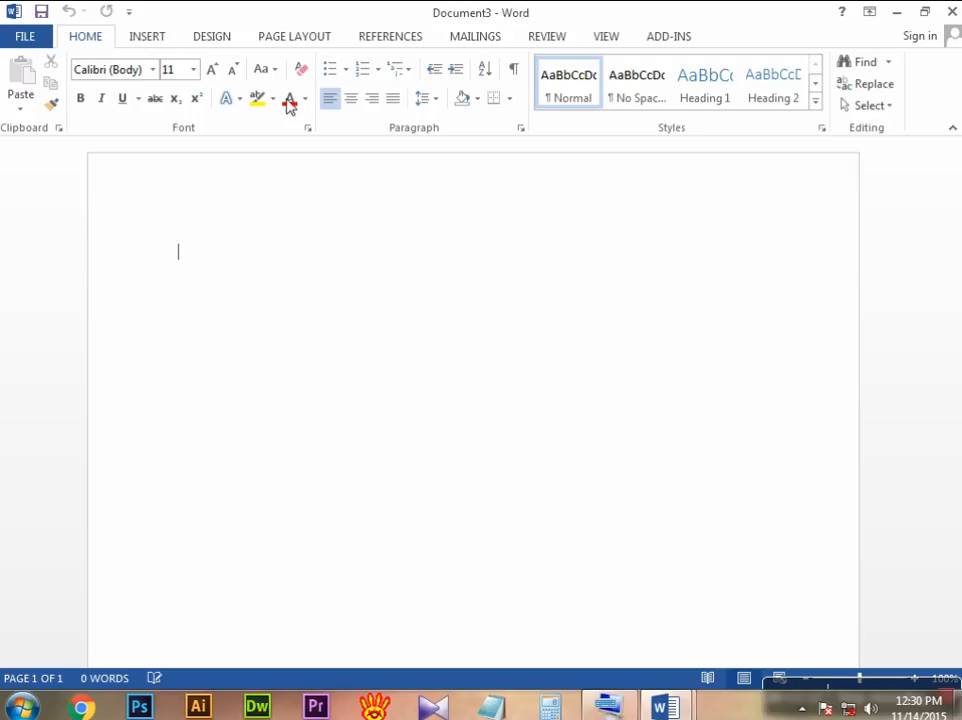
Step: Create another new document from the Apothecary letter template
click(38, 42)
click(60, 131)
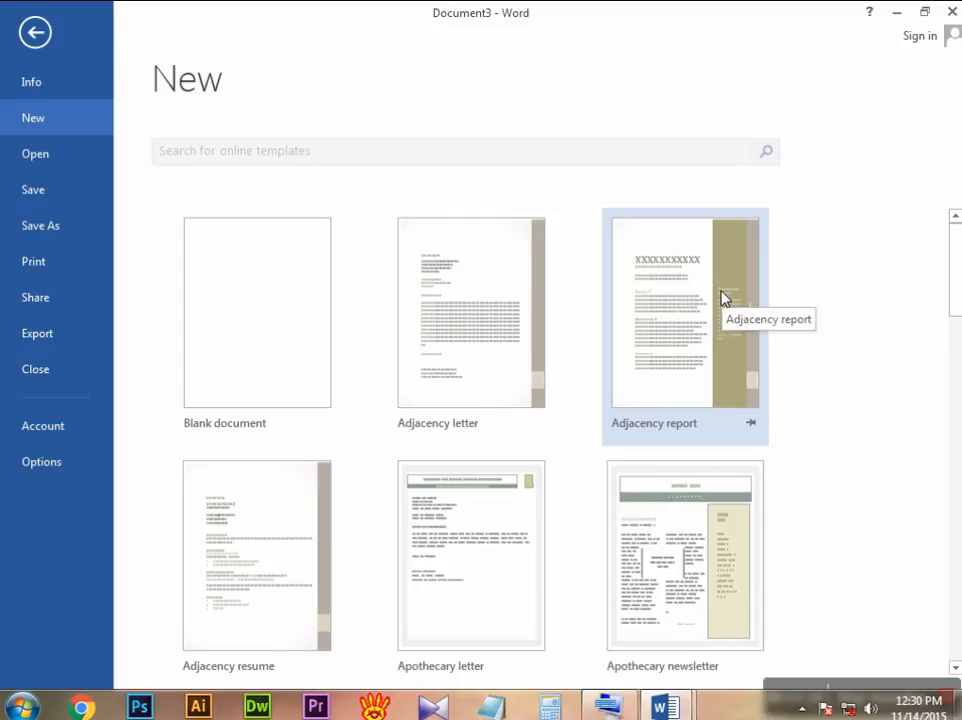
click(483, 522)
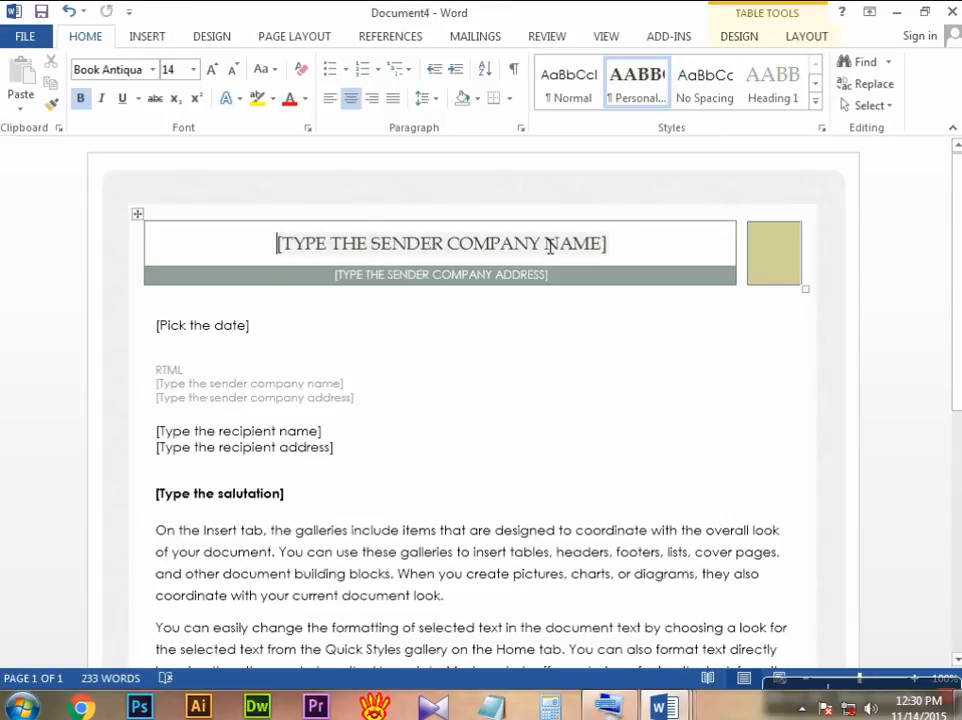
Step: Examine the letter template's placeholders for the sender company, address, body text, closing and signature
click(592, 248)
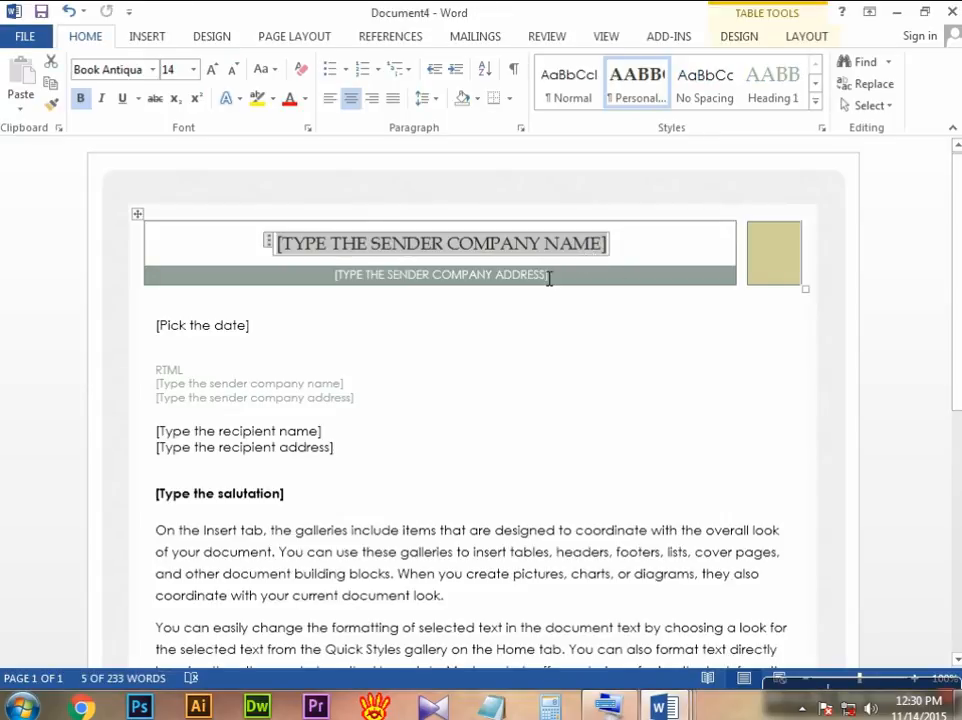
click(326, 399)
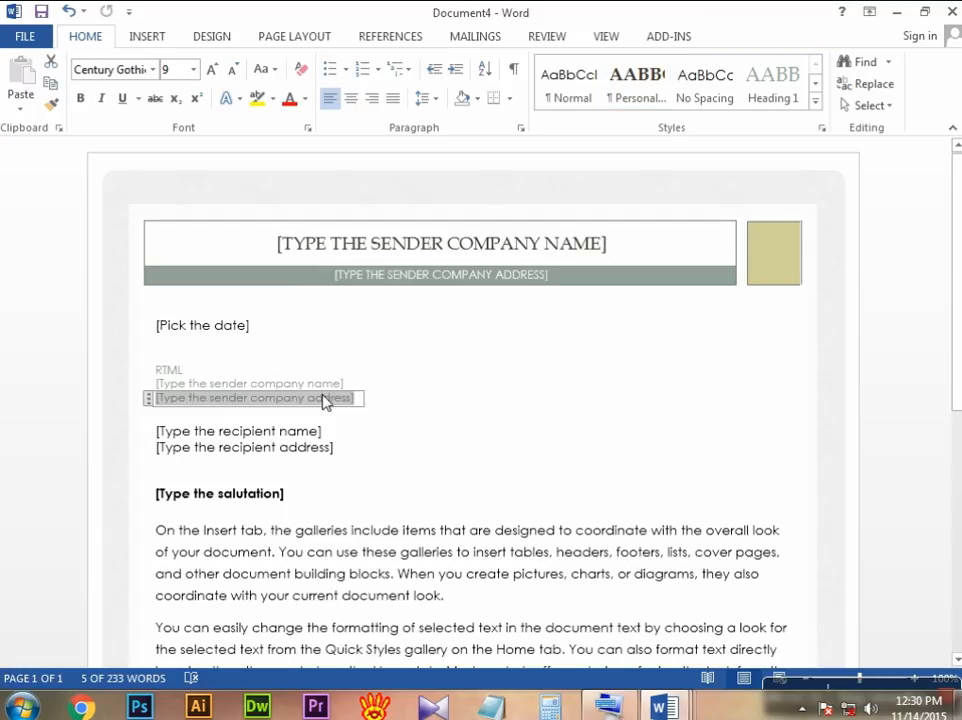
click(435, 548)
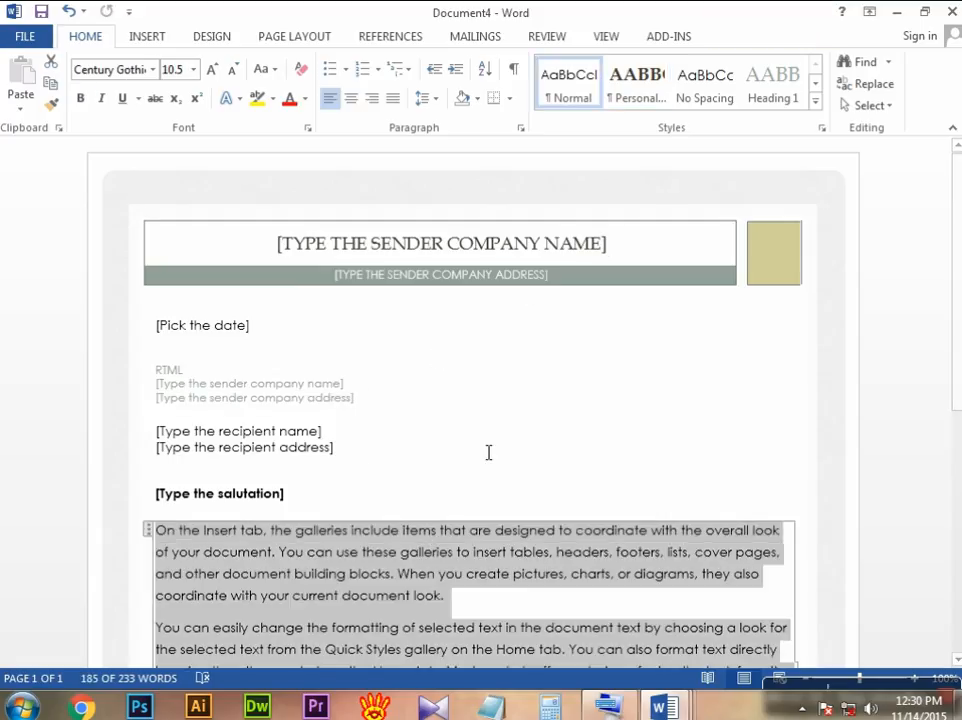
scroll(488, 440, down, 3)
scroll(488, 432, down, 8)
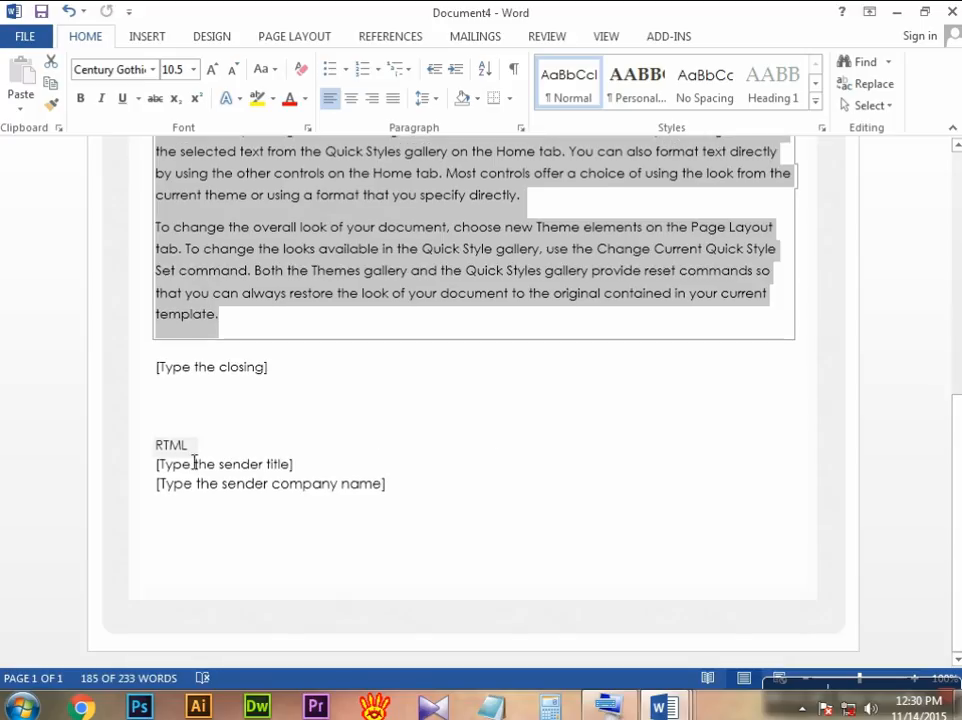
double_click(196, 449)
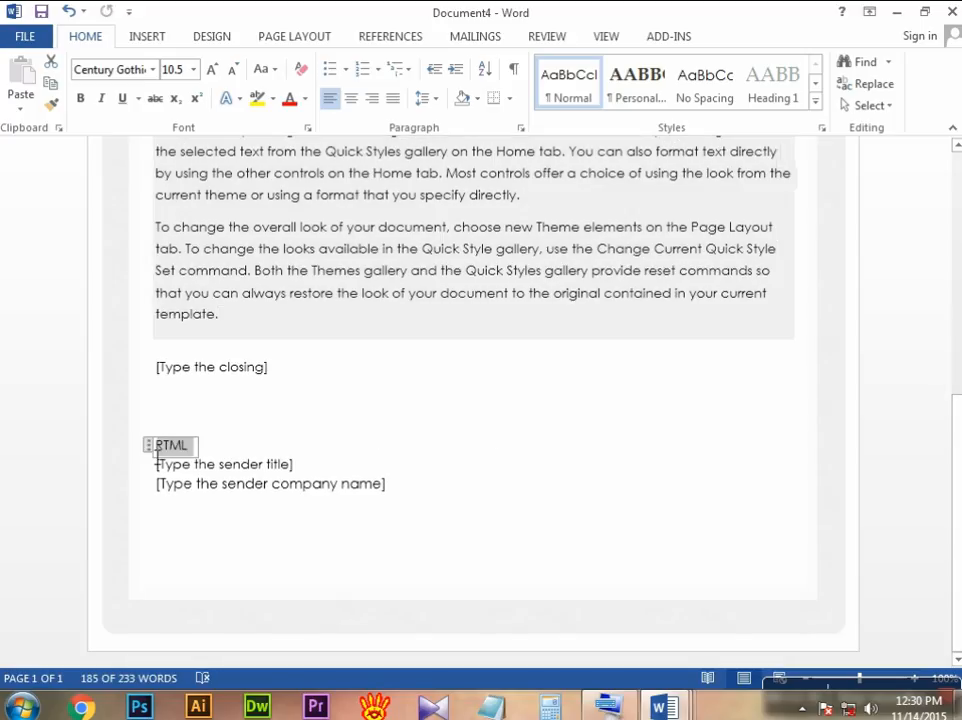
click(456, 449)
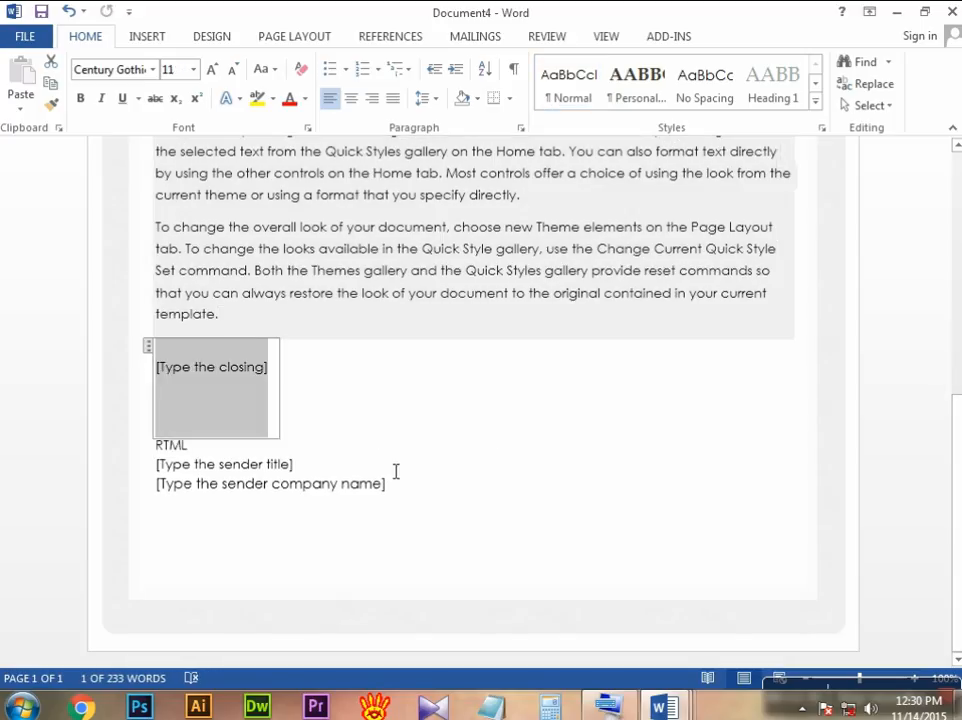
scroll(393, 470, up, 8)
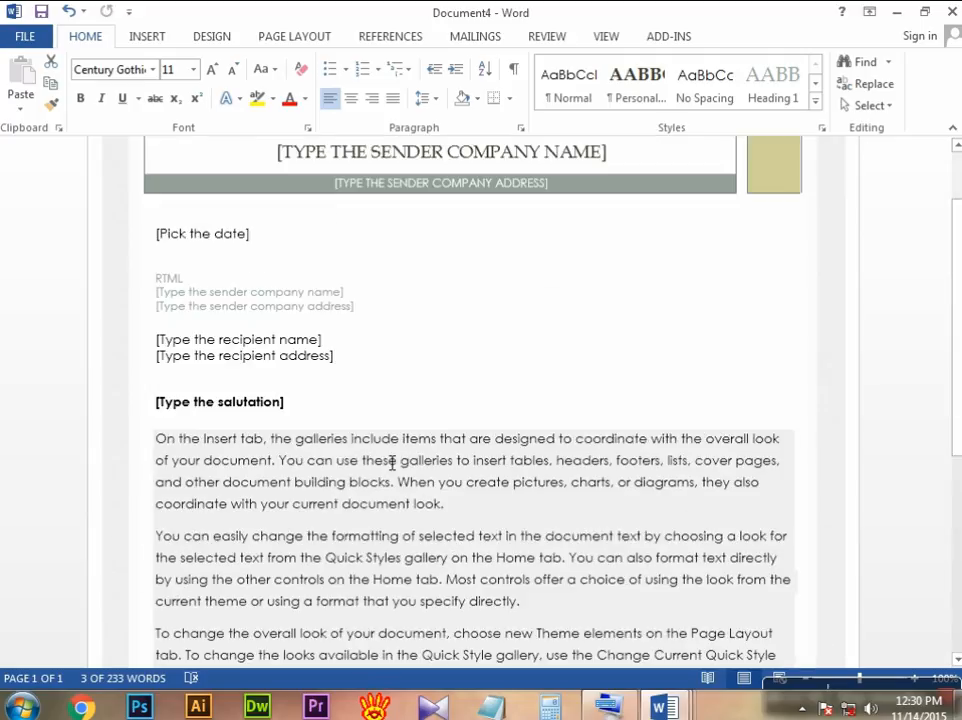
scroll(391, 463, up, 1)
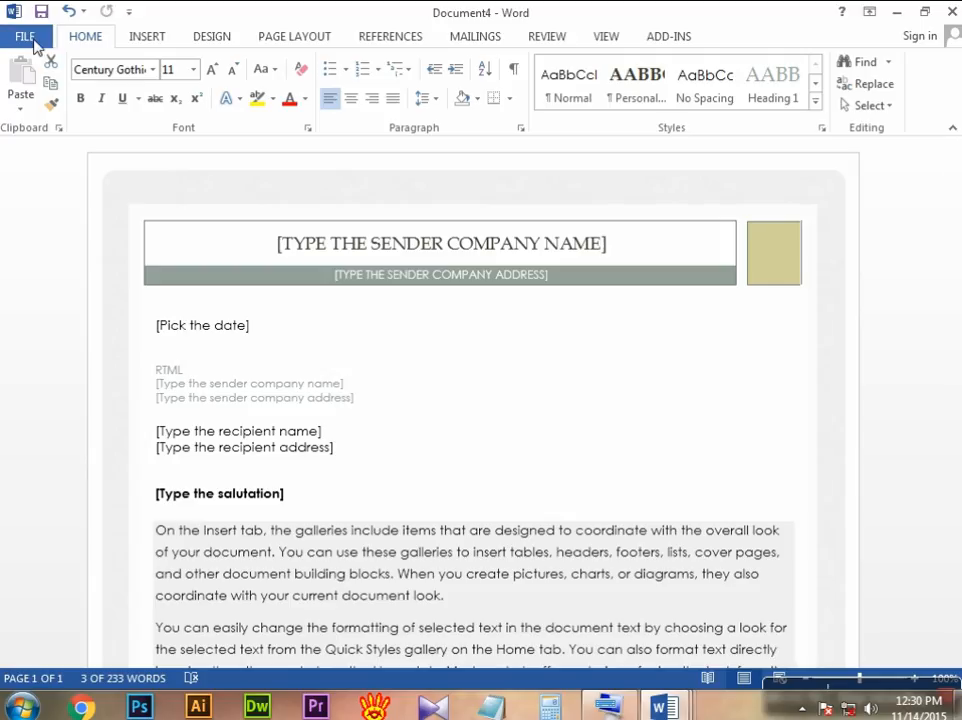
Step: Close the Apothecary letter without saving it, and close the blank document as well
click(33, 38)
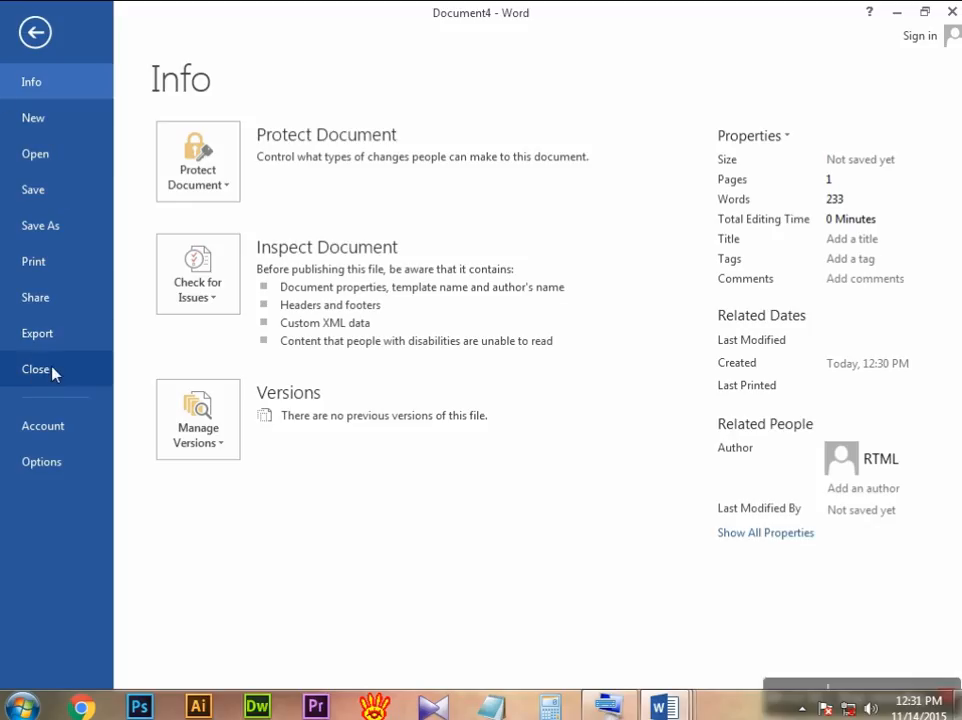
click(35, 34)
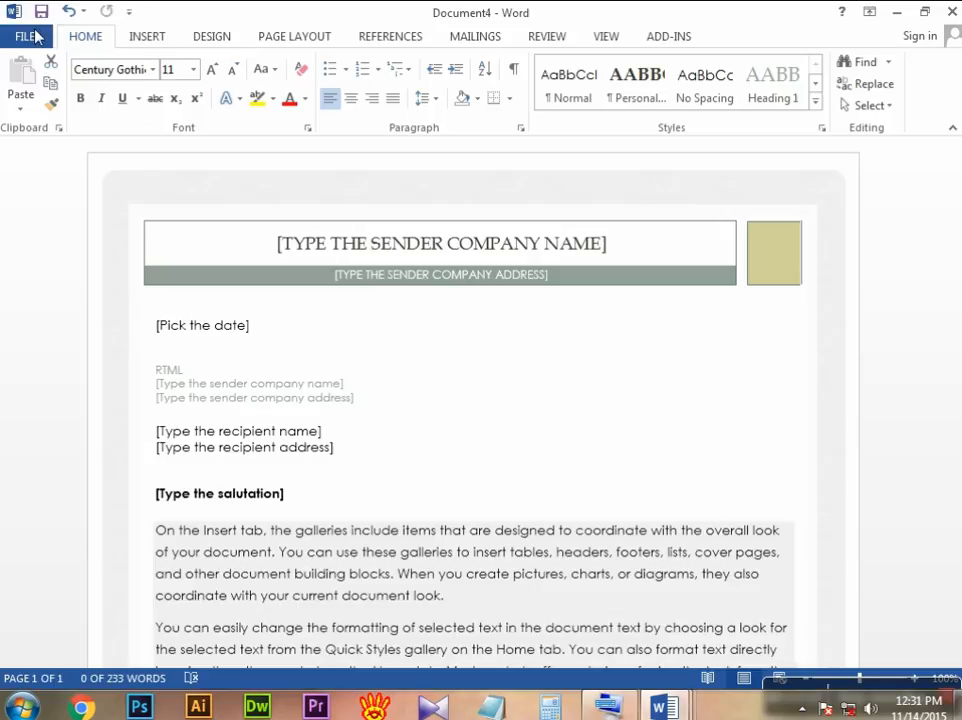
click(951, 13)
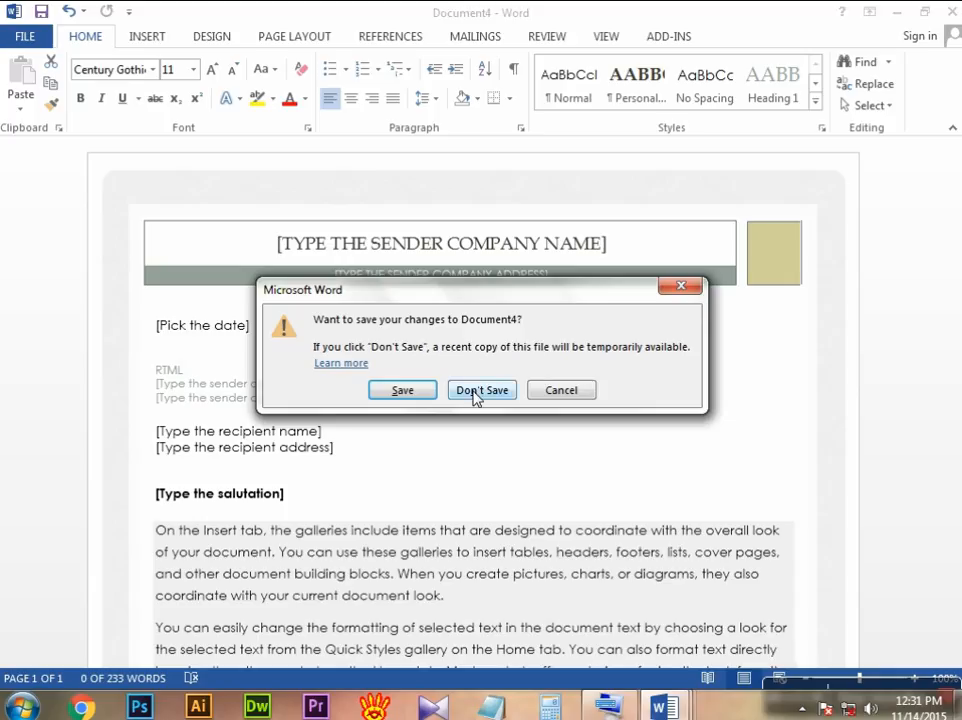
click(481, 393)
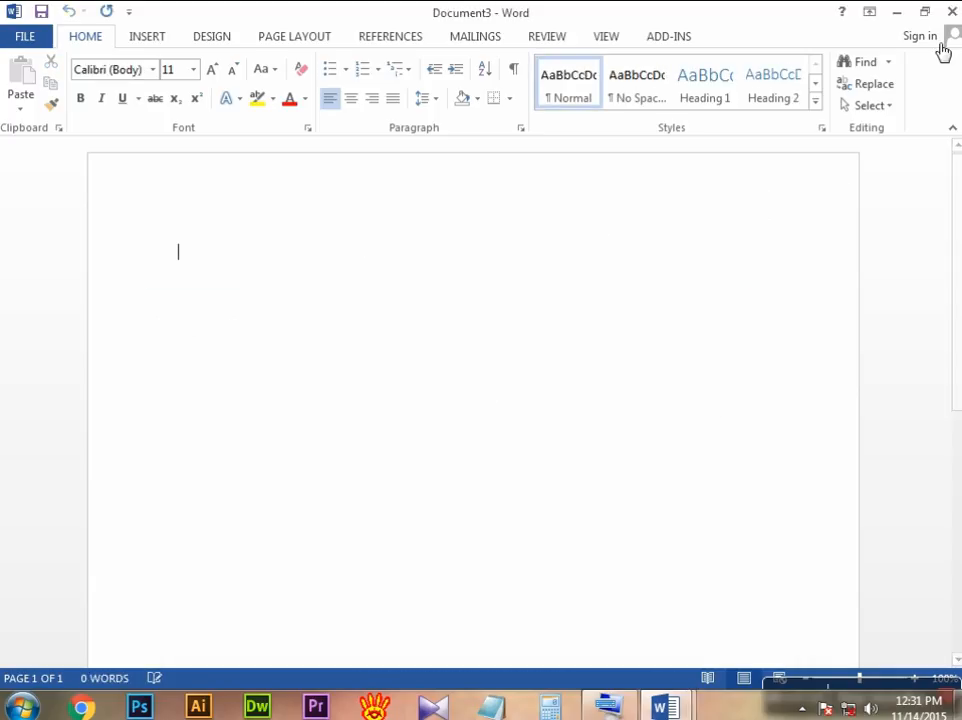
click(950, 14)
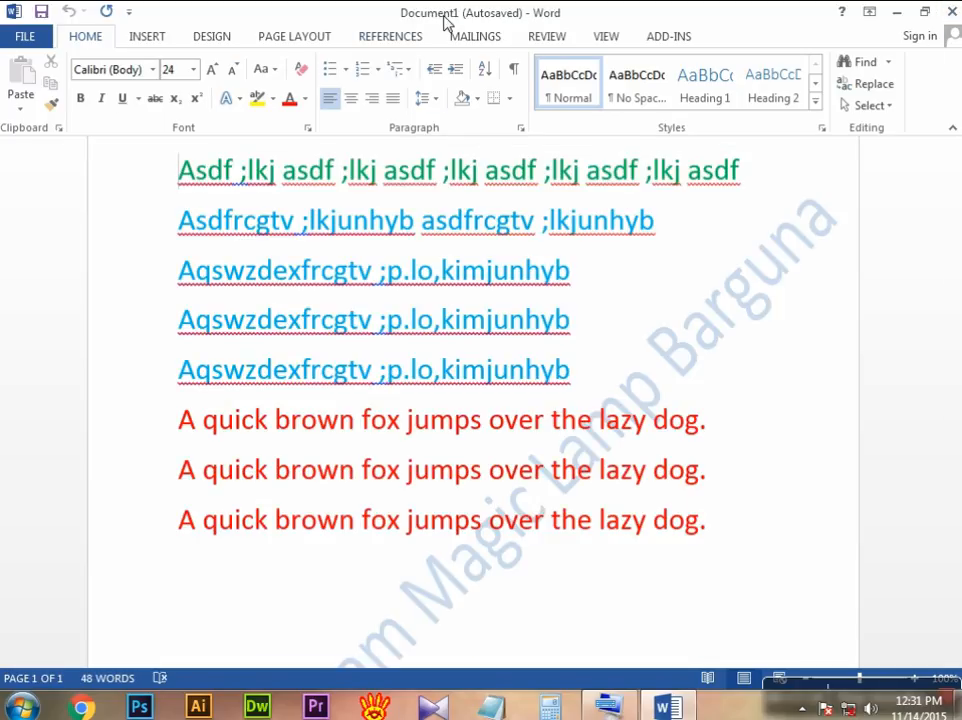
Step: Start opening an existing document and browse the computer to Local Disk (E:)
scroll(470, 222, down, 2)
scroll(470, 222, up, 3)
scroll(472, 225, down, 6)
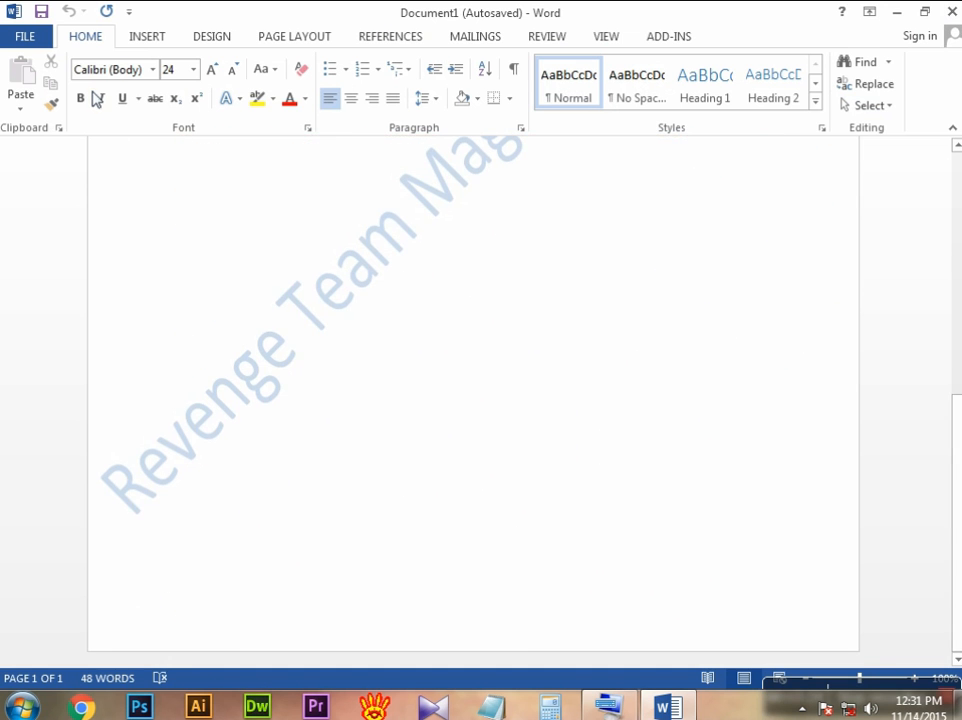
click(31, 38)
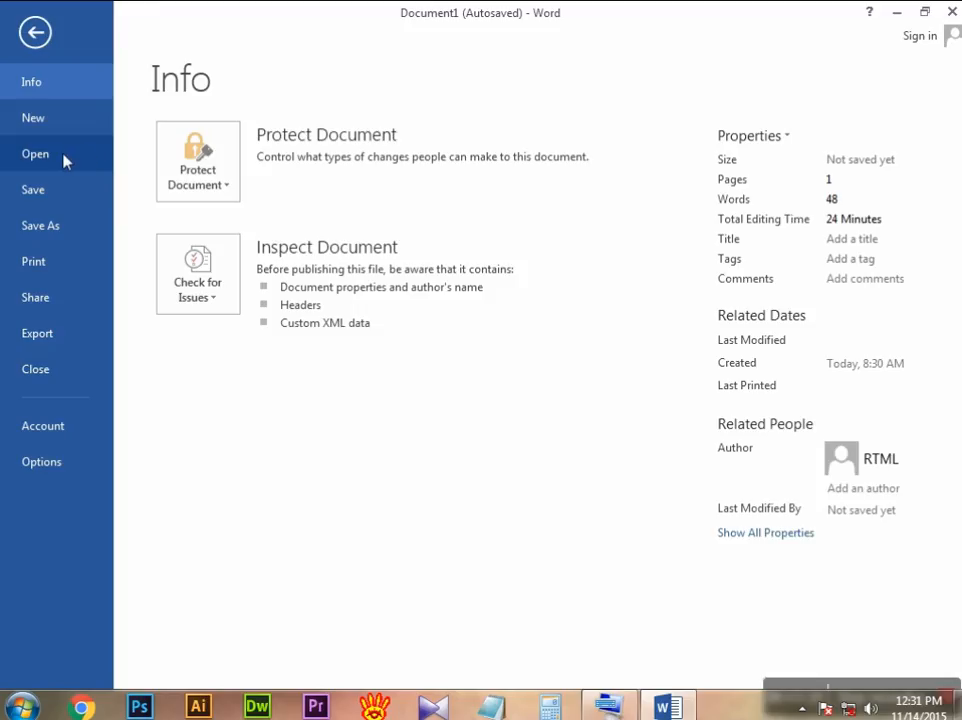
click(63, 160)
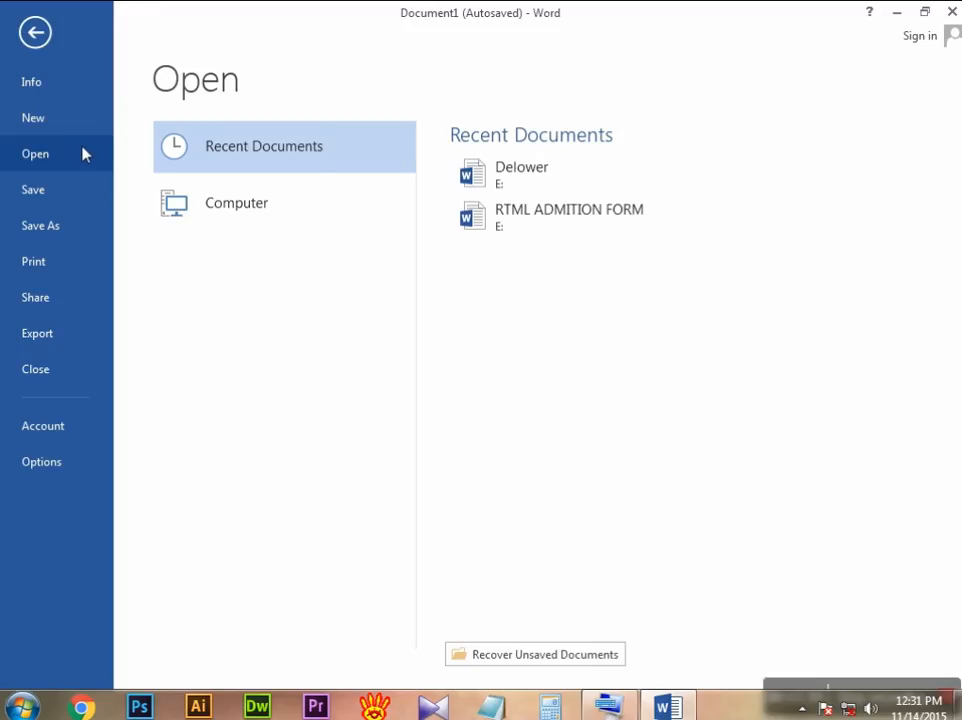
click(254, 206)
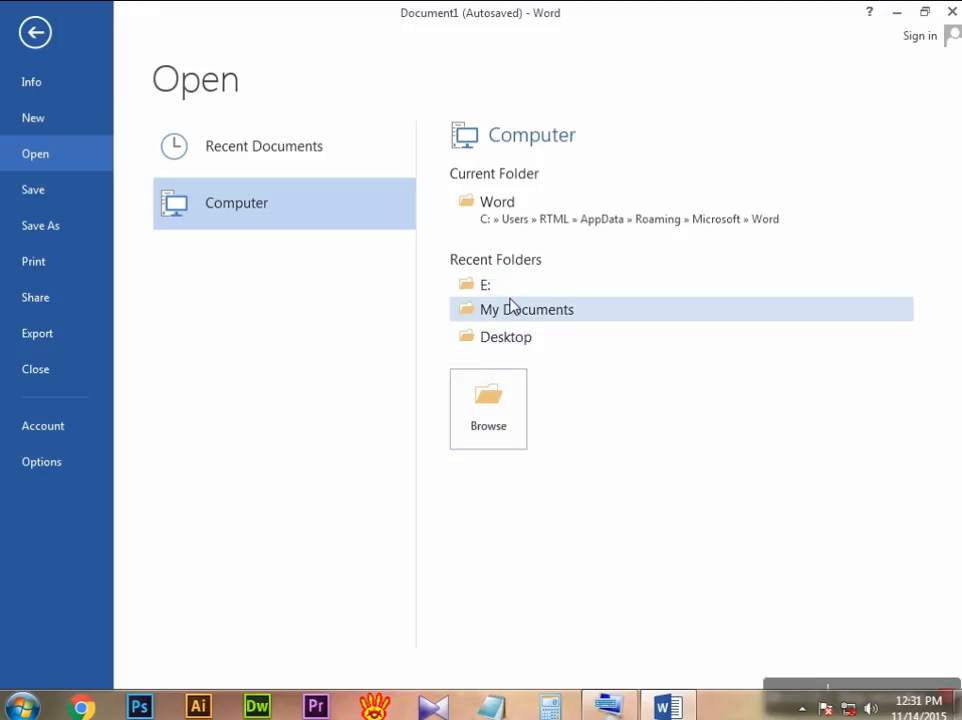
click(499, 410)
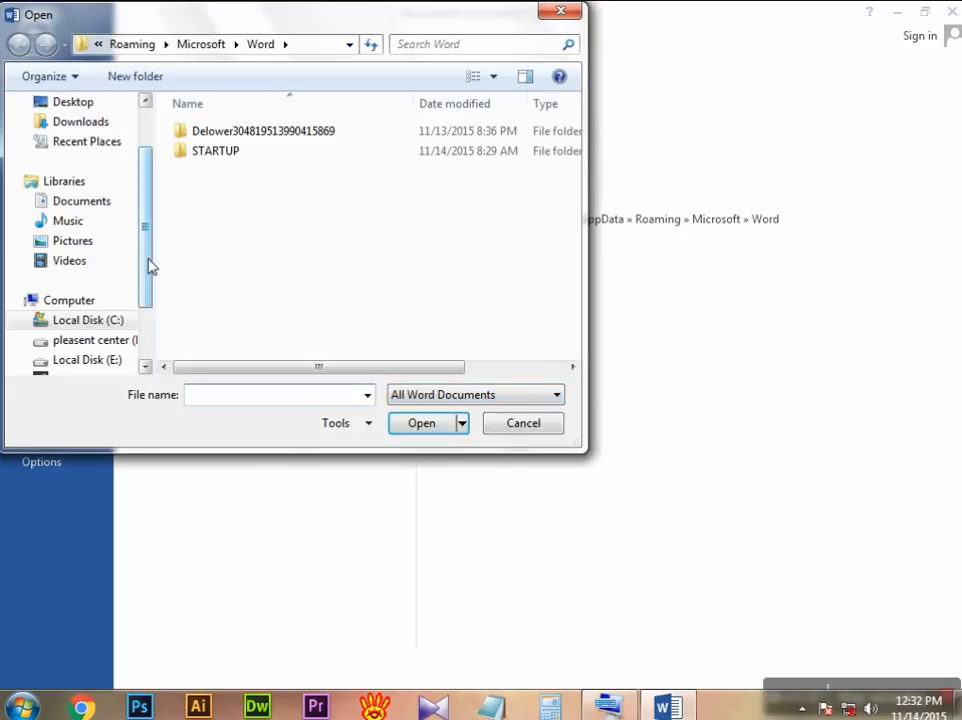
drag(145, 264, 144, 311)
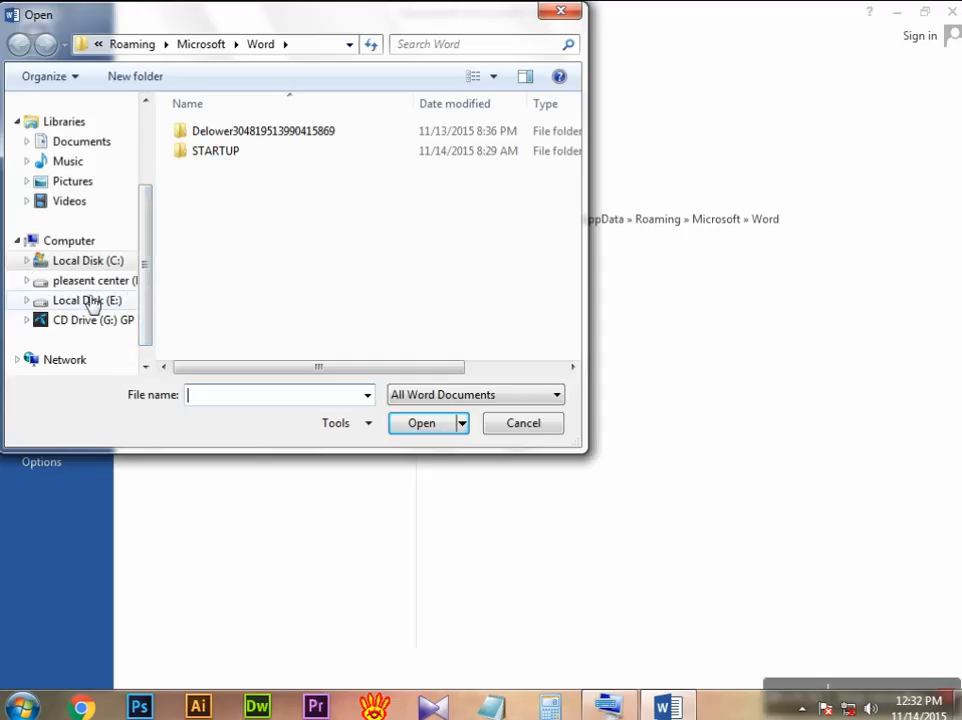
click(89, 302)
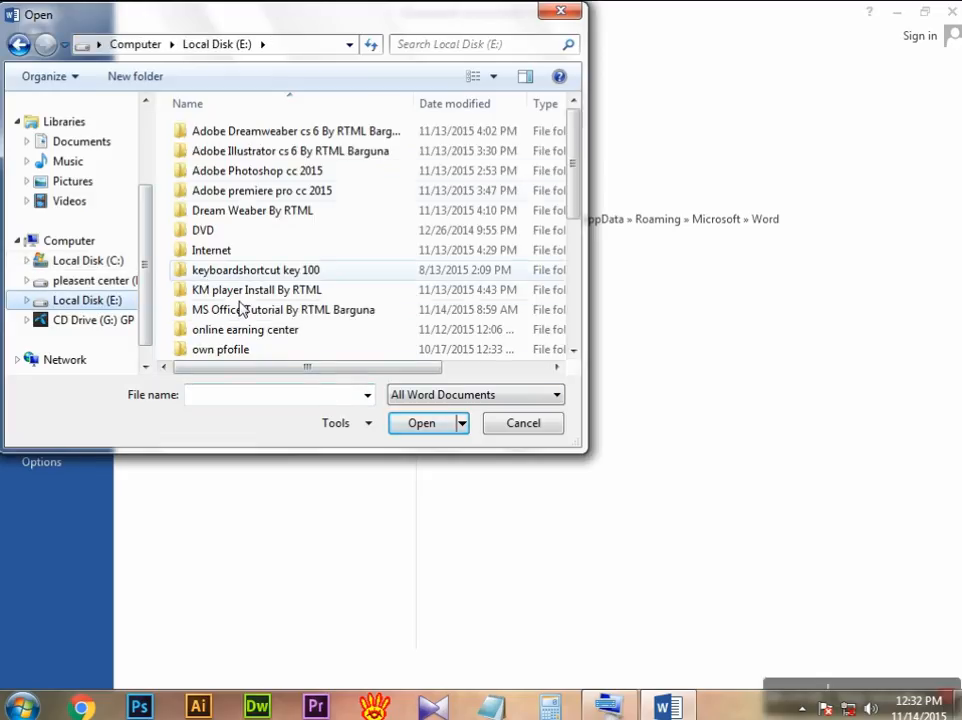
Step: Find the RTML ADMITION FORM Word document on Local Disk (E:) and open it
drag(576, 178, 576, 308)
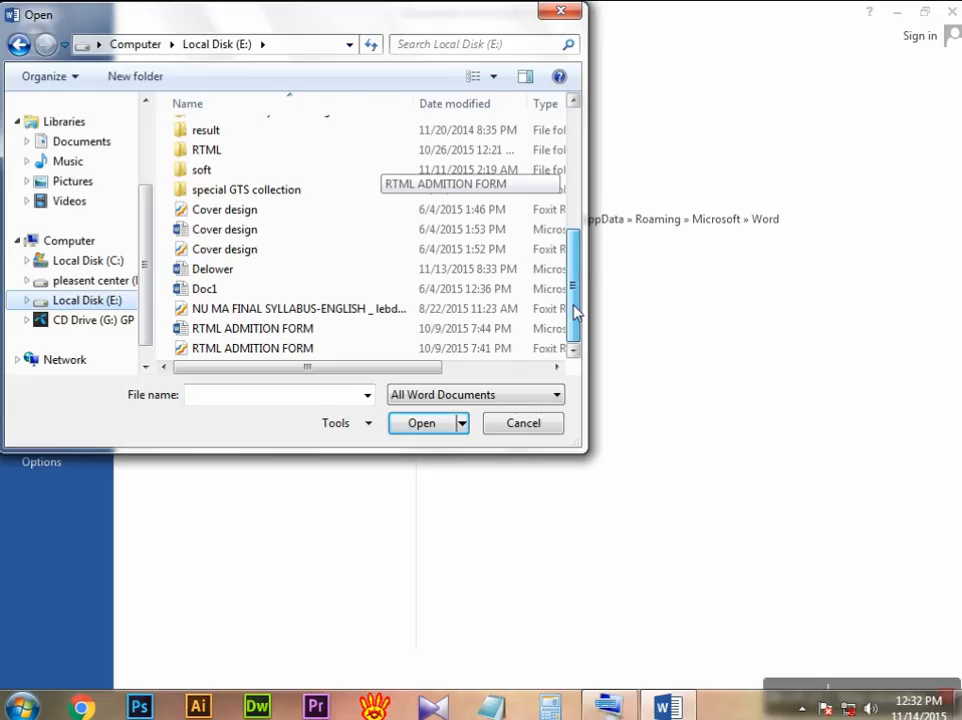
drag(576, 308, 594, 246)
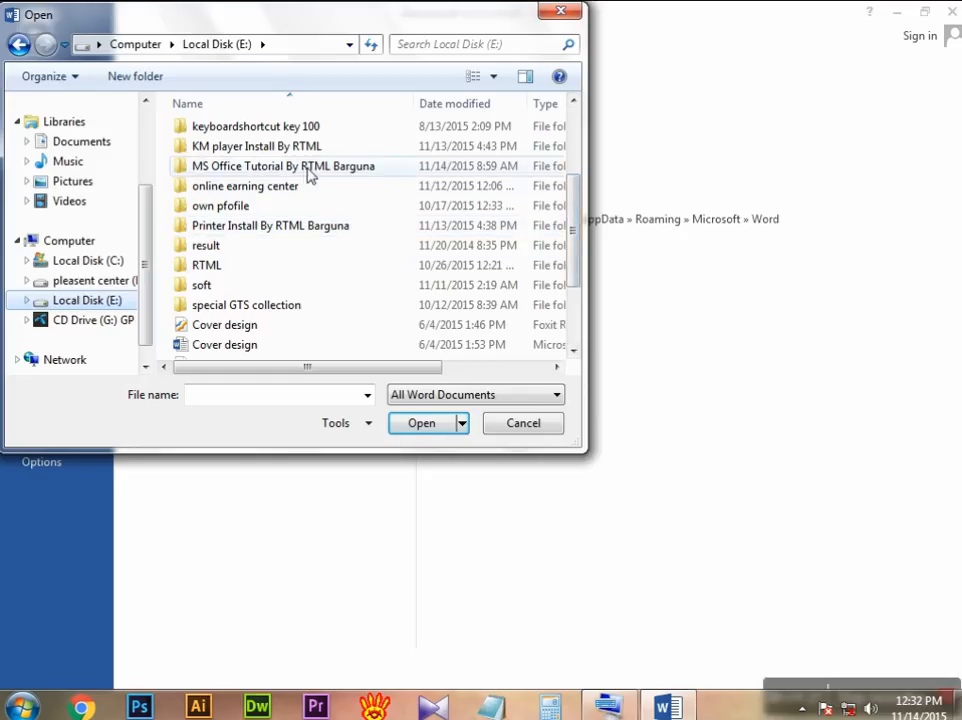
drag(580, 221, 573, 290)
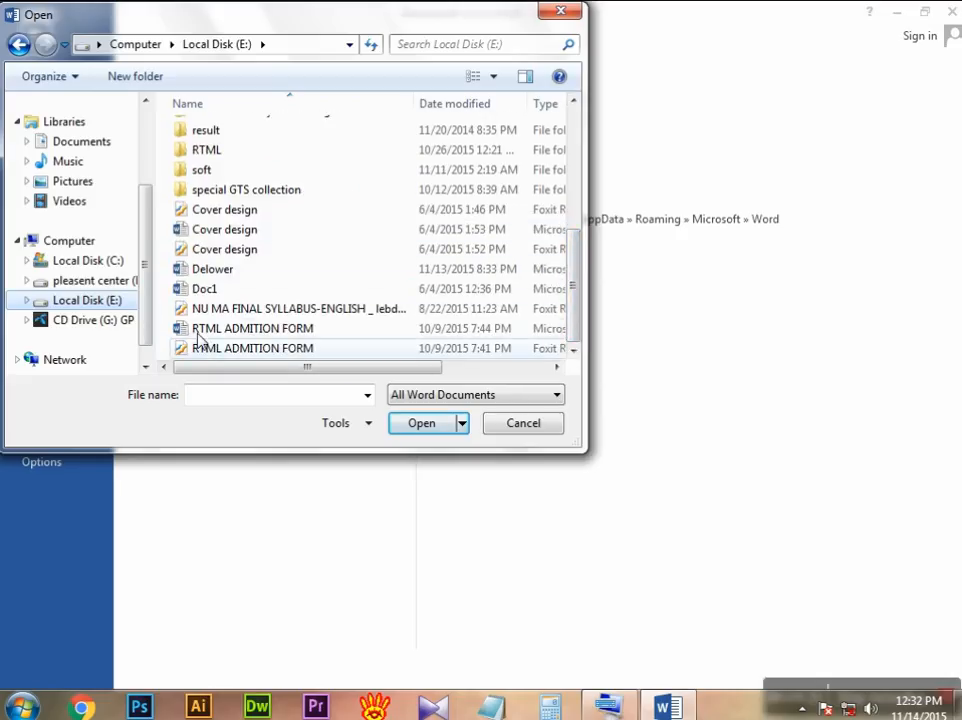
click(250, 333)
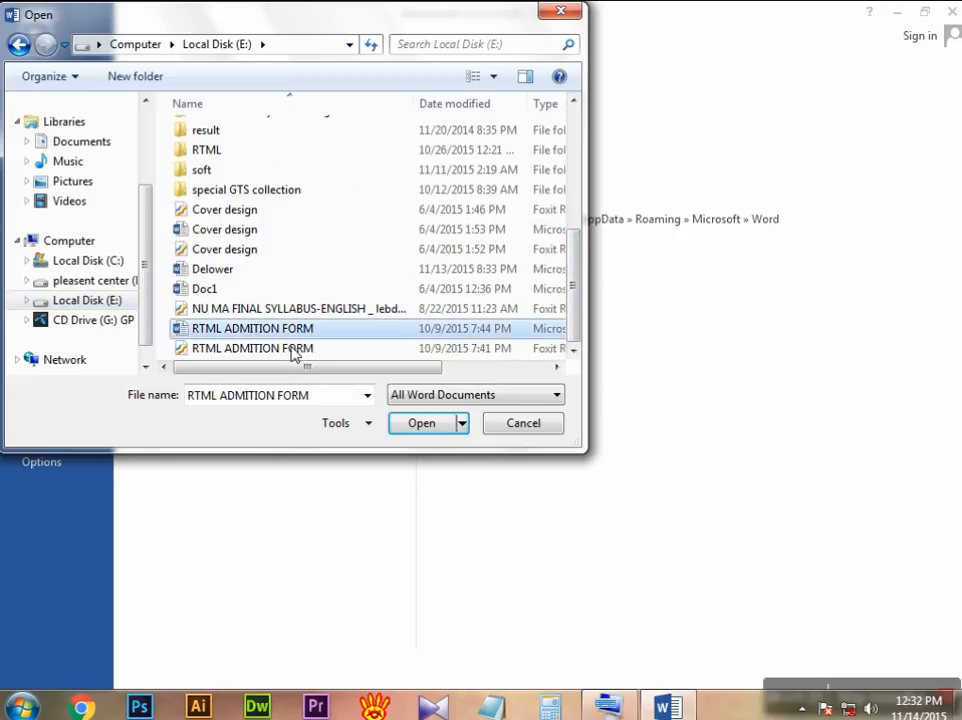
click(424, 426)
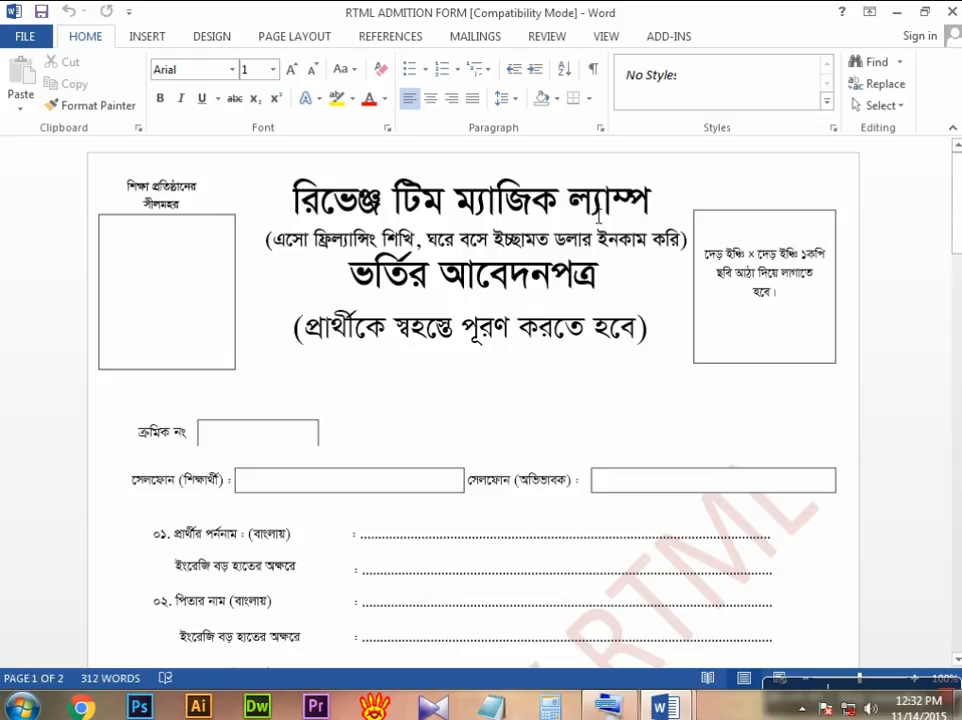
Step: Highlight the bracketed subtitle line under the admission form's main heading, then release the text selection
click(305, 250)
click(292, 252)
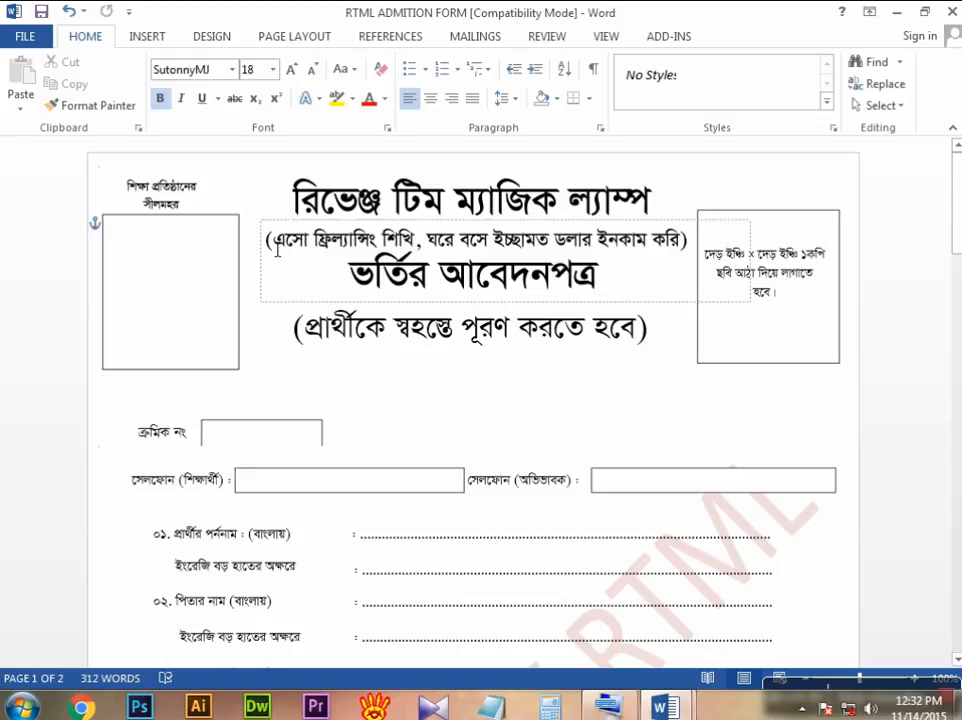
drag(287, 247, 688, 242)
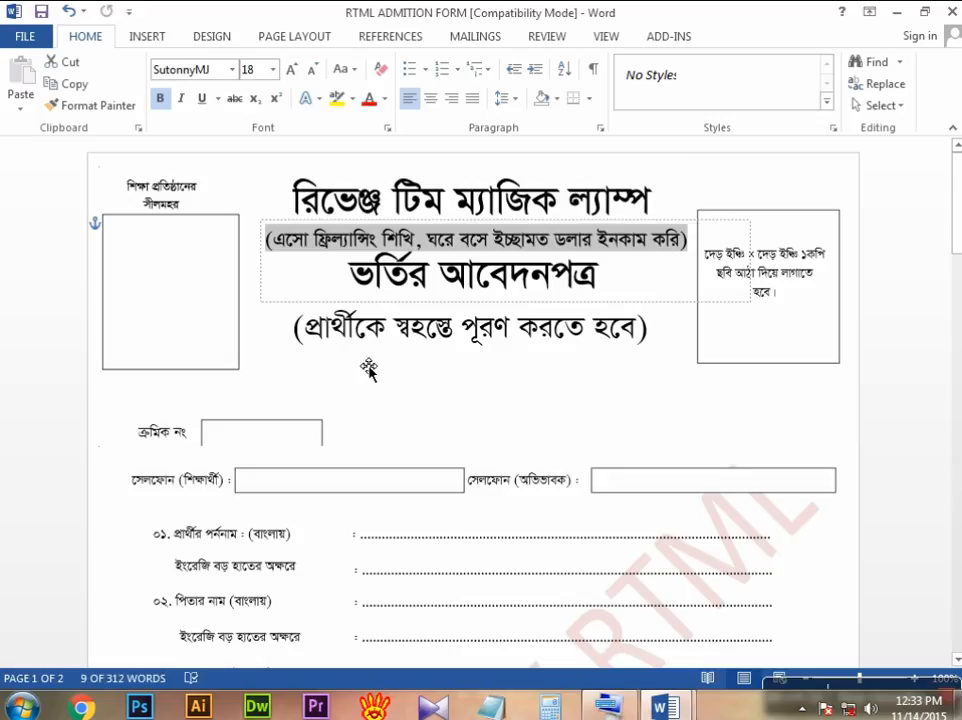
click(673, 353)
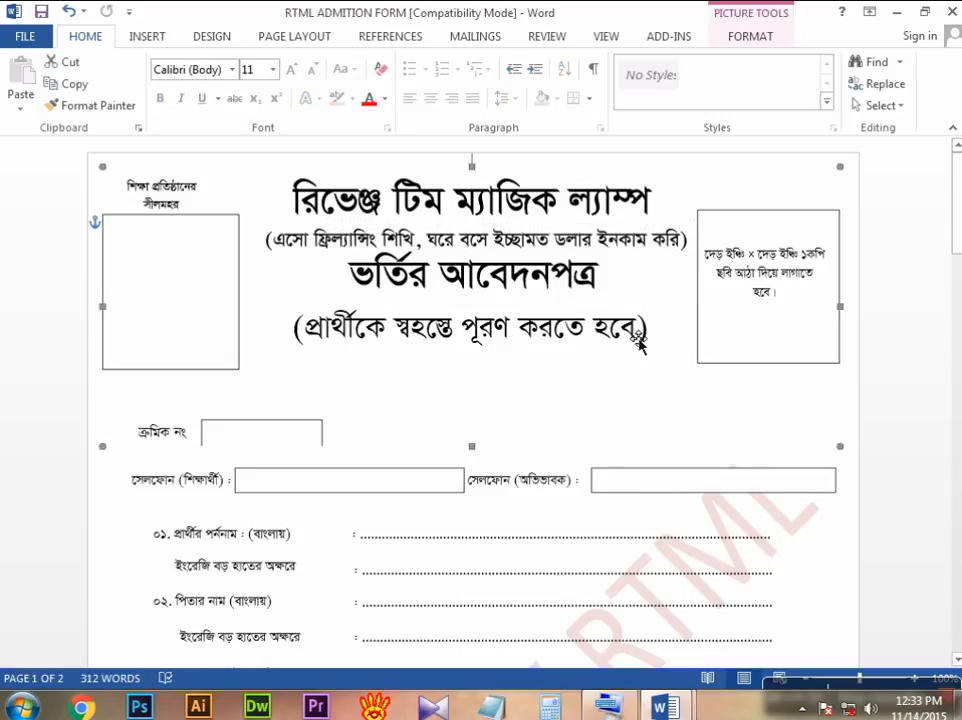
Step: Examine the form's numbered fields and highlight the course list paragraph in item 10, then clear the selection
scroll(635, 338, down, 4)
scroll(631, 338, down, 3)
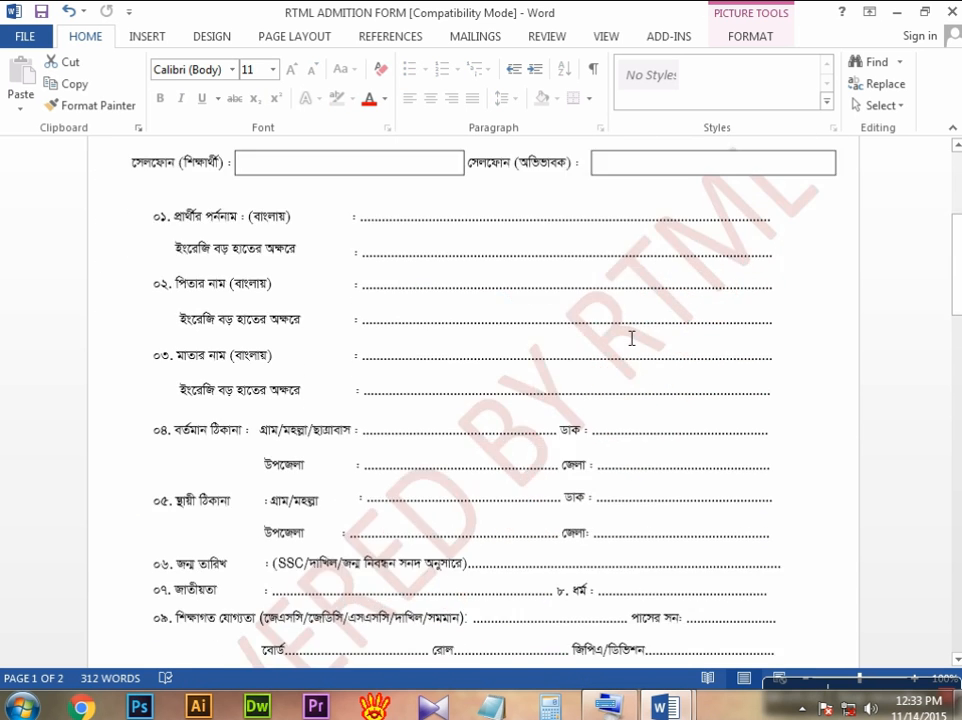
scroll(631, 338, down, 4)
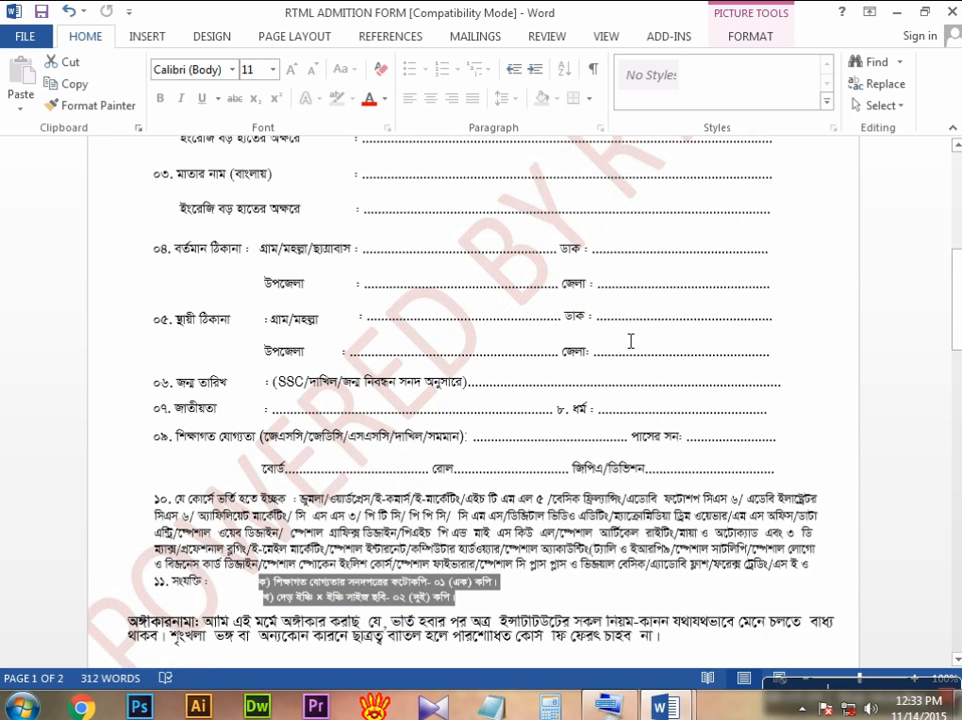
scroll(631, 341, down, 2)
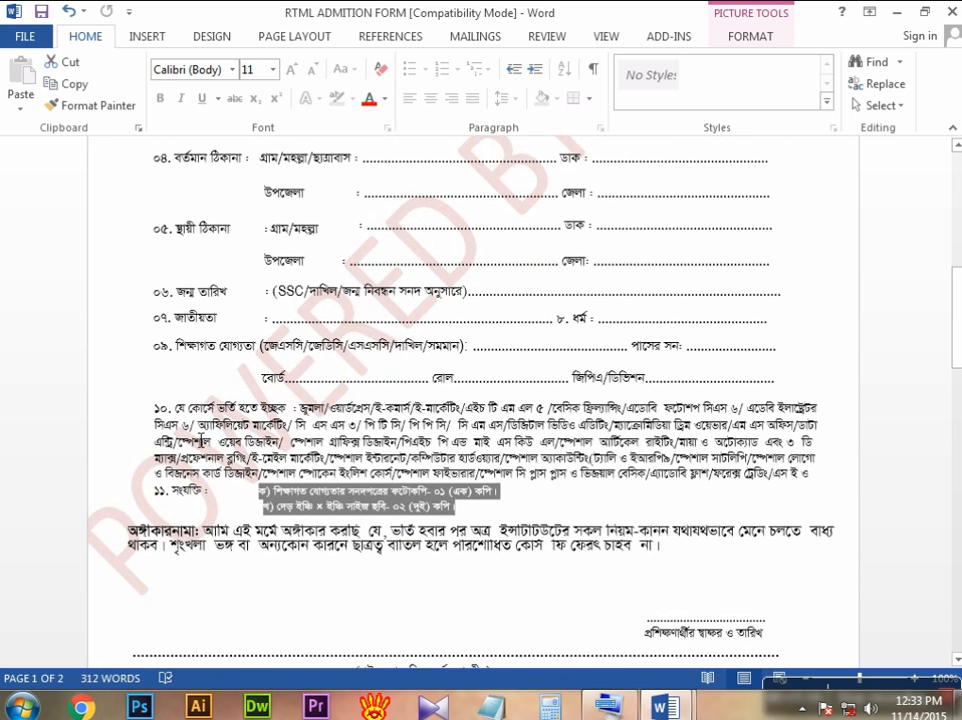
click(178, 409)
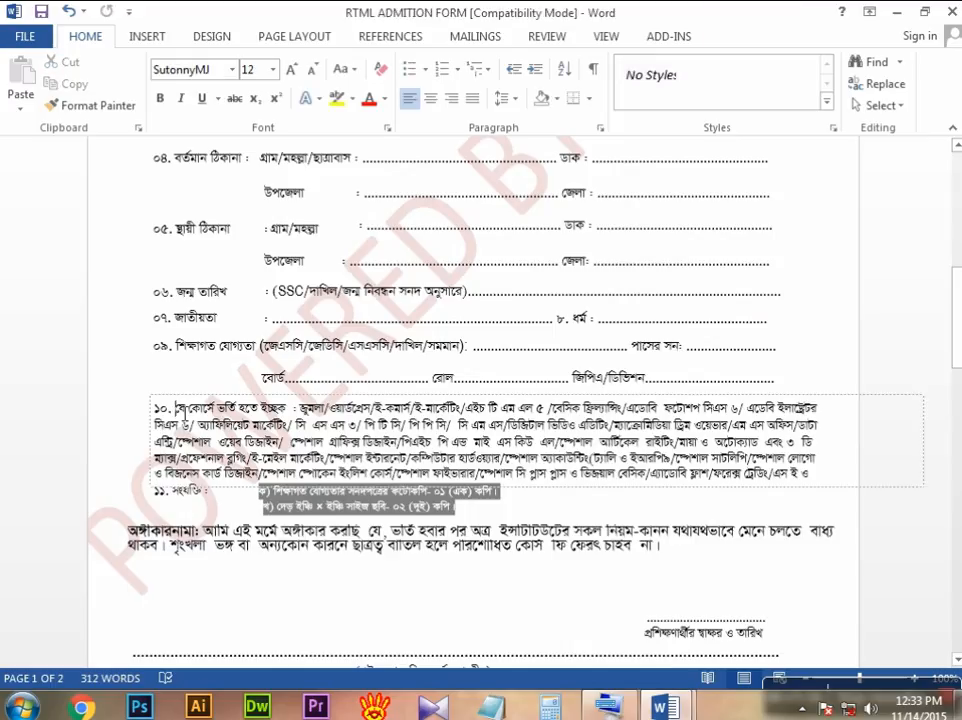
drag(190, 414, 278, 424)
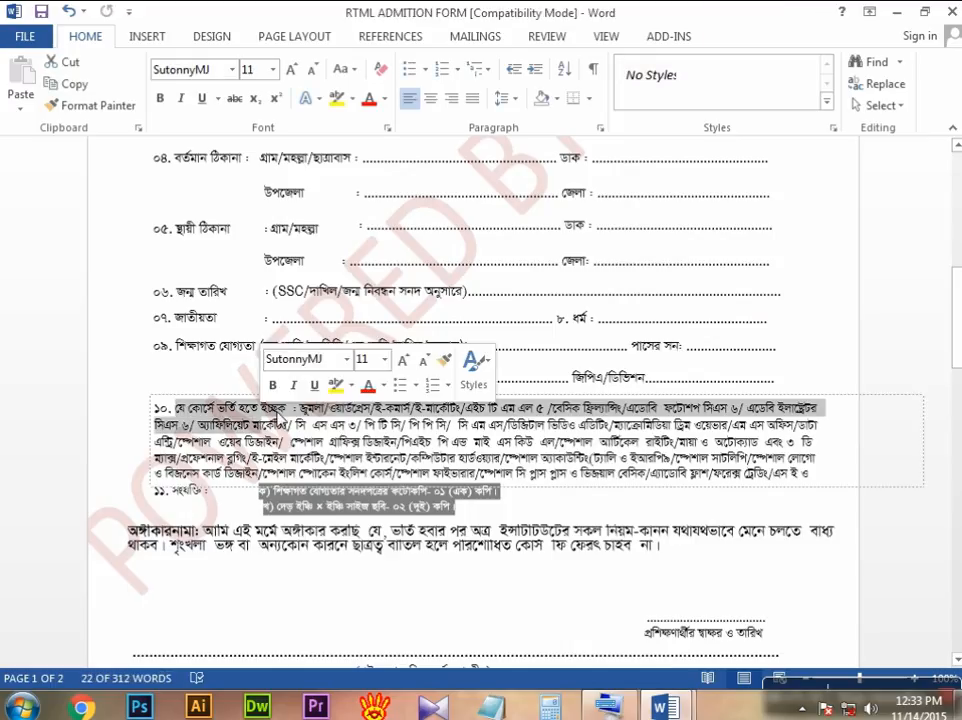
click(185, 412)
drag(216, 414, 810, 479)
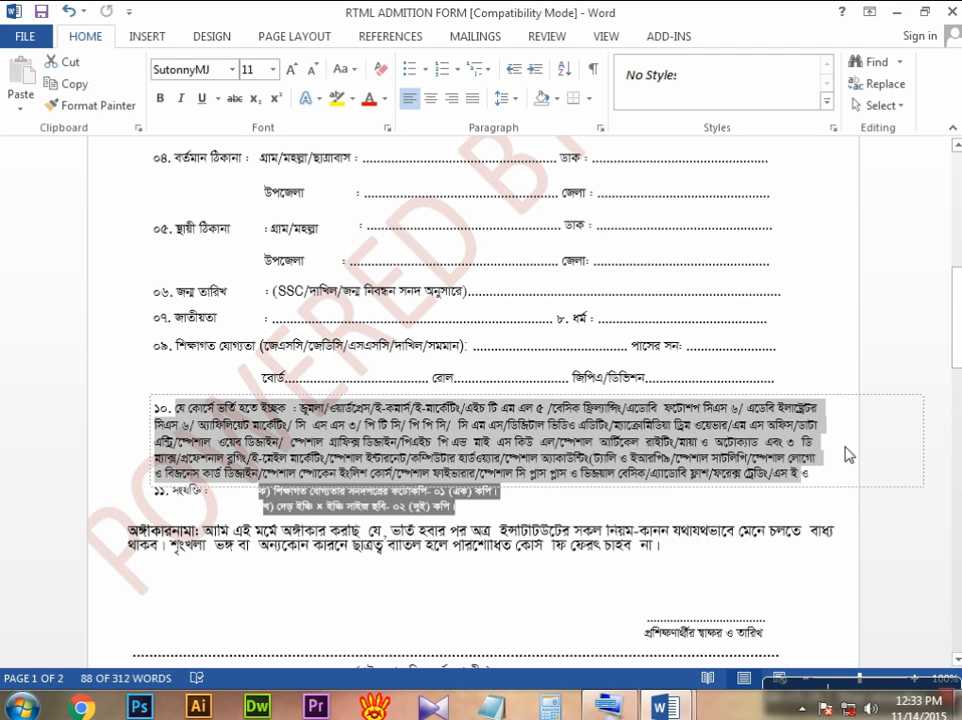
click(828, 376)
click(892, 422)
click(936, 391)
Step: Examine the form's declaration, signature lines and office-use fee section, and return to the start of the form
scroll(655, 397, down, 3)
scroll(655, 397, down, 10)
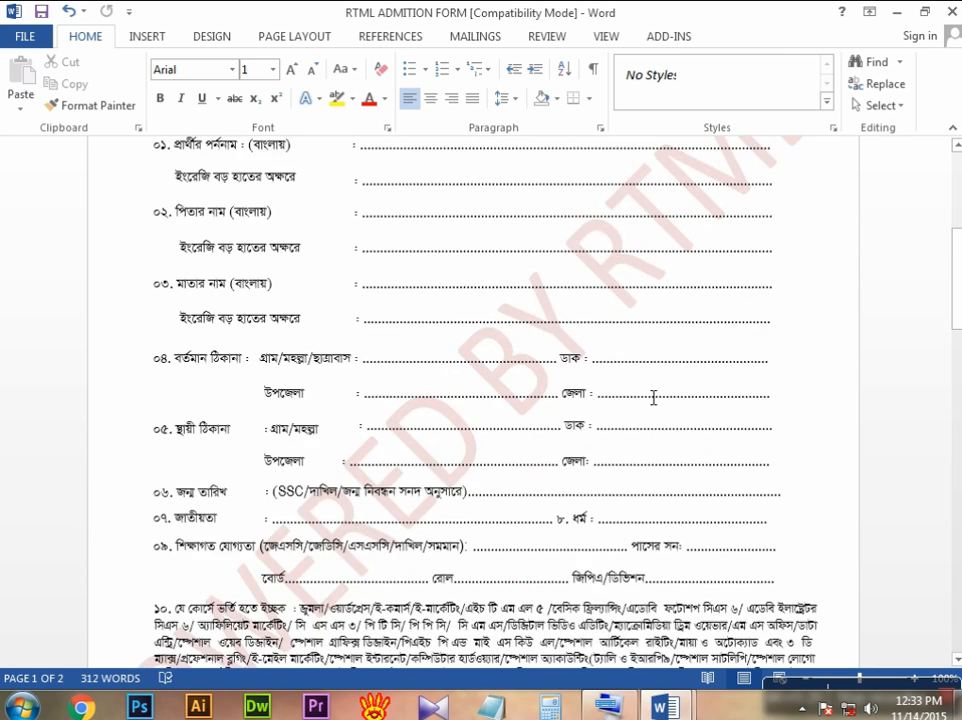
scroll(655, 421, down, 2)
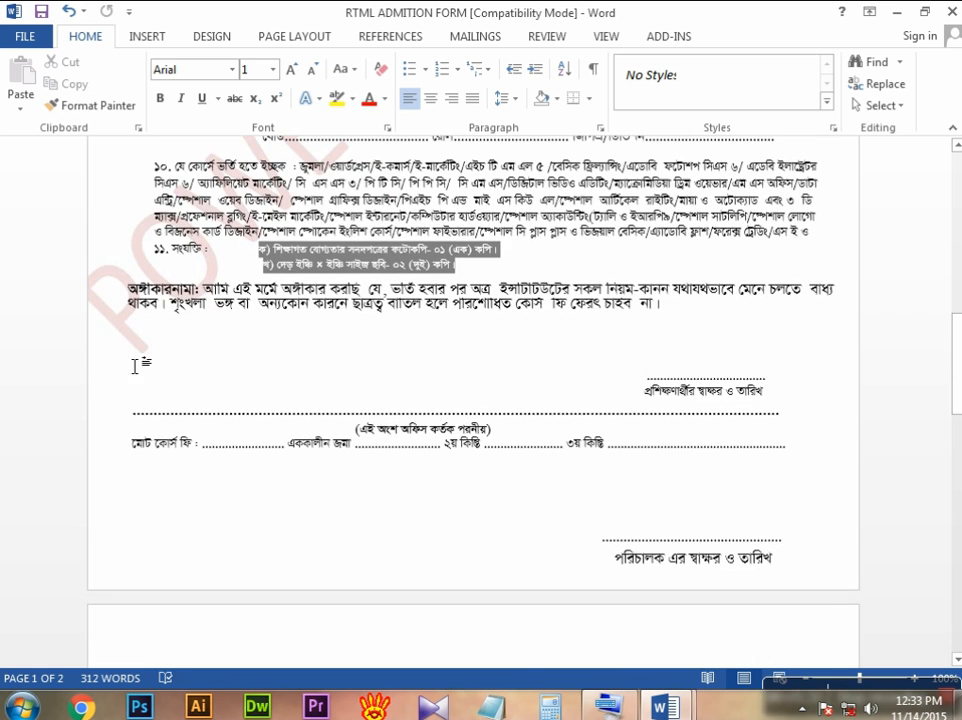
scroll(762, 358, down, 5)
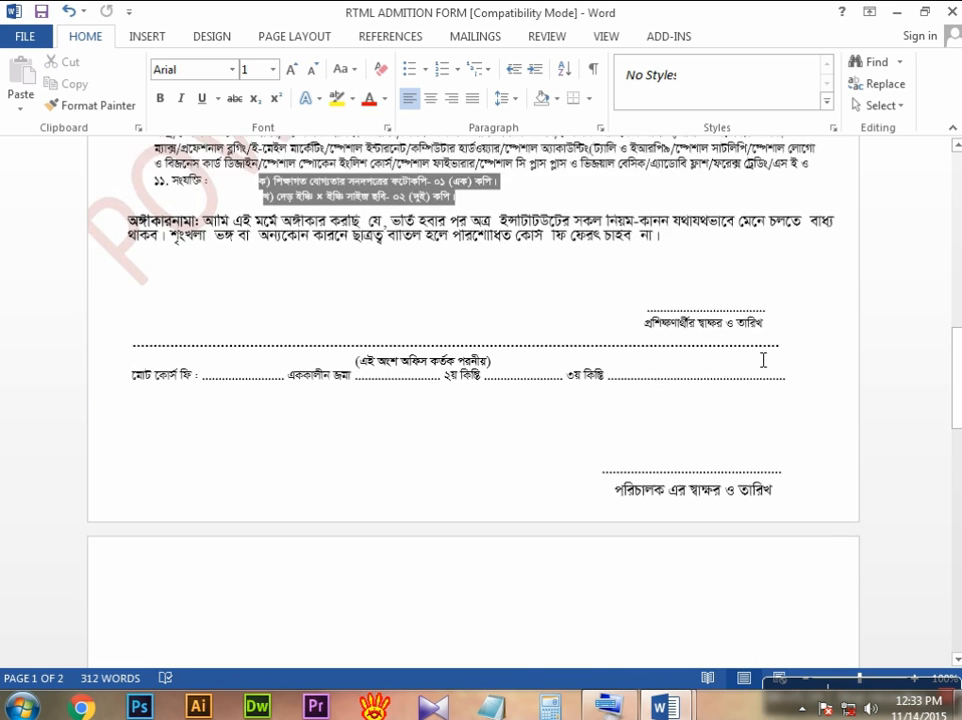
scroll(683, 391, up, 2)
scroll(688, 393, up, 12)
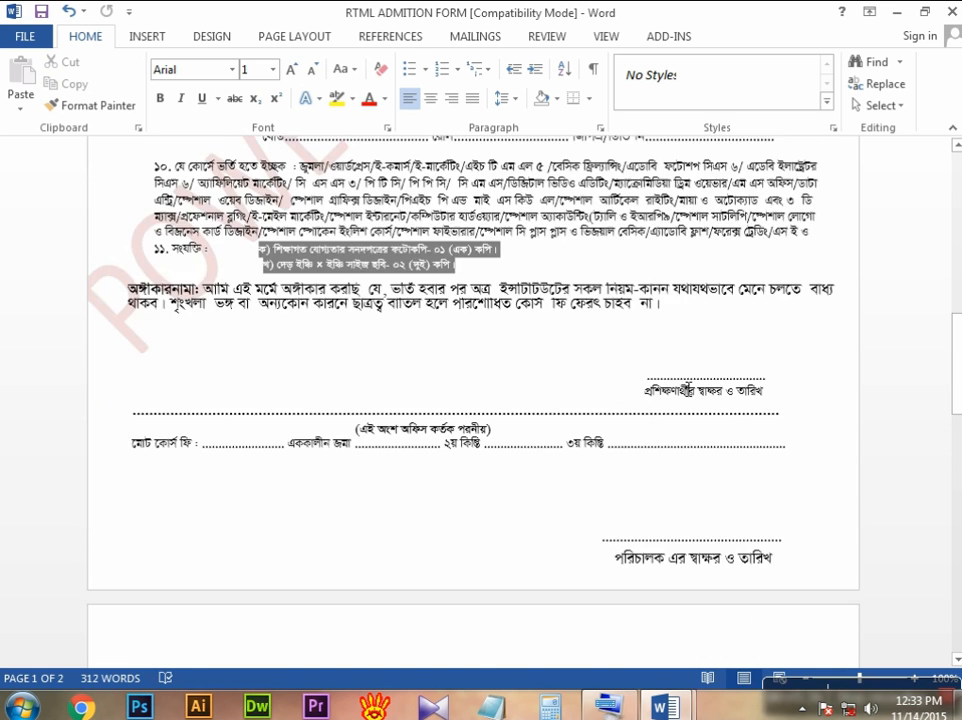
scroll(688, 387, up, 8)
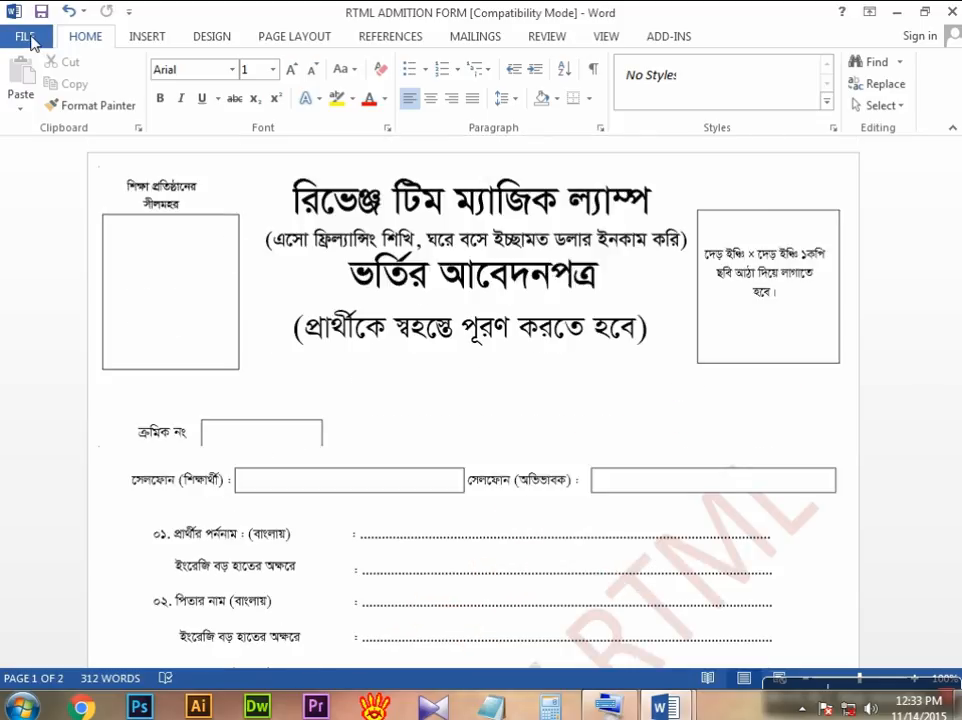
Step: Close the RTML ADMITION FORM document without saving changes
click(29, 38)
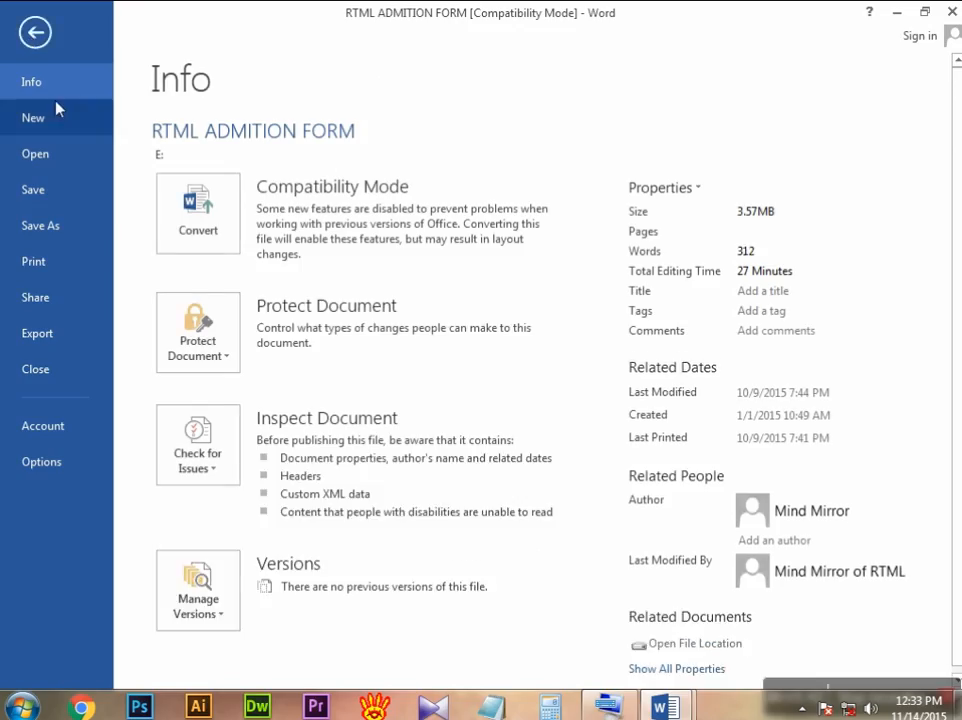
click(62, 371)
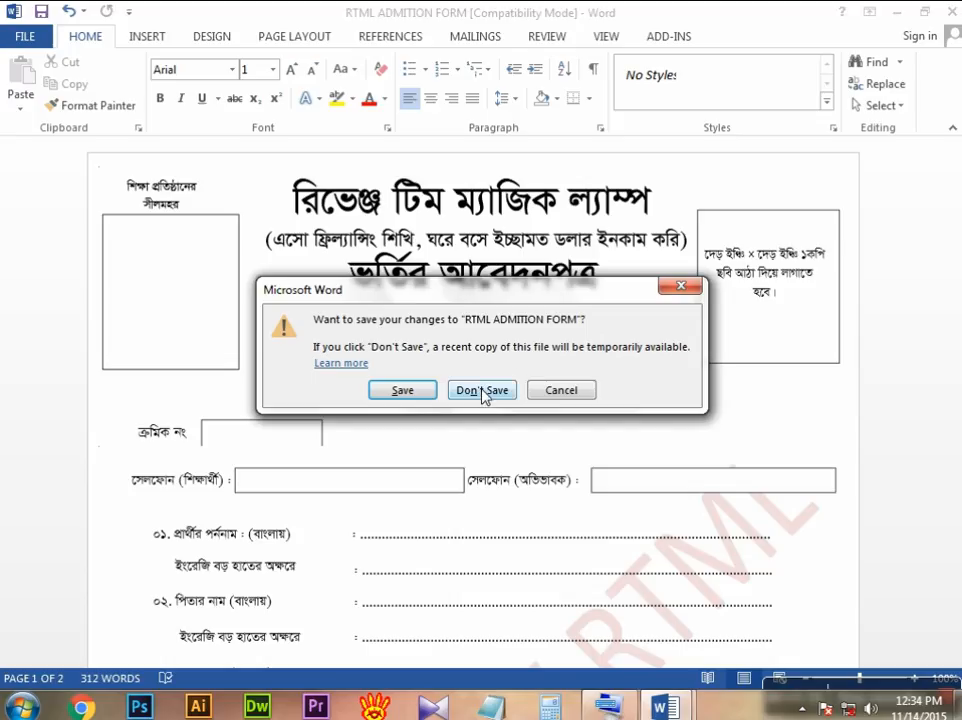
click(484, 392)
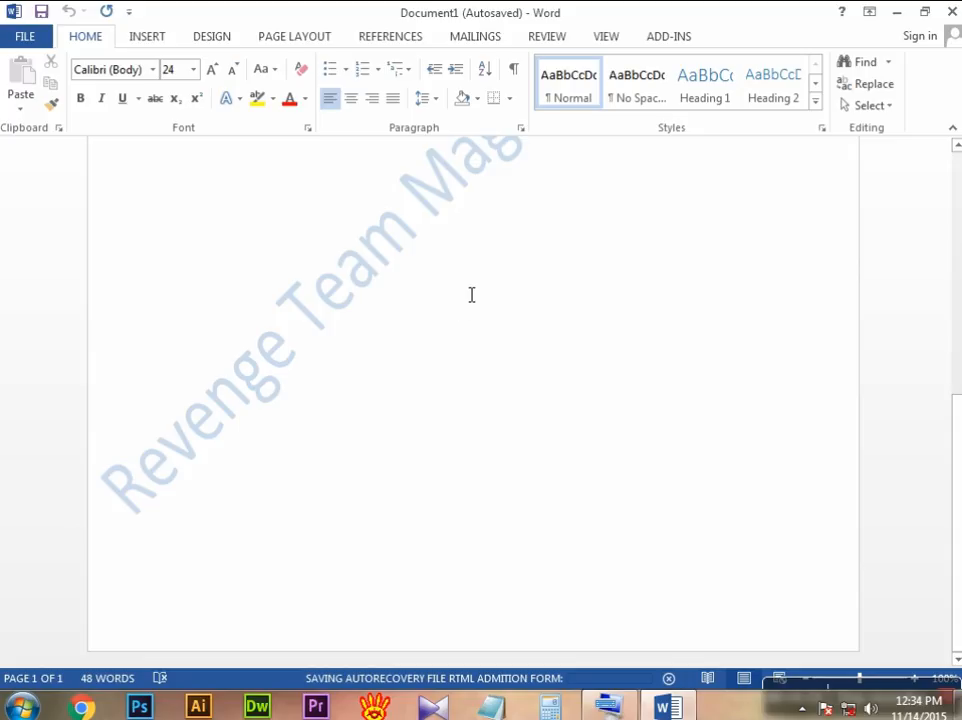
scroll(471, 296, up, 5)
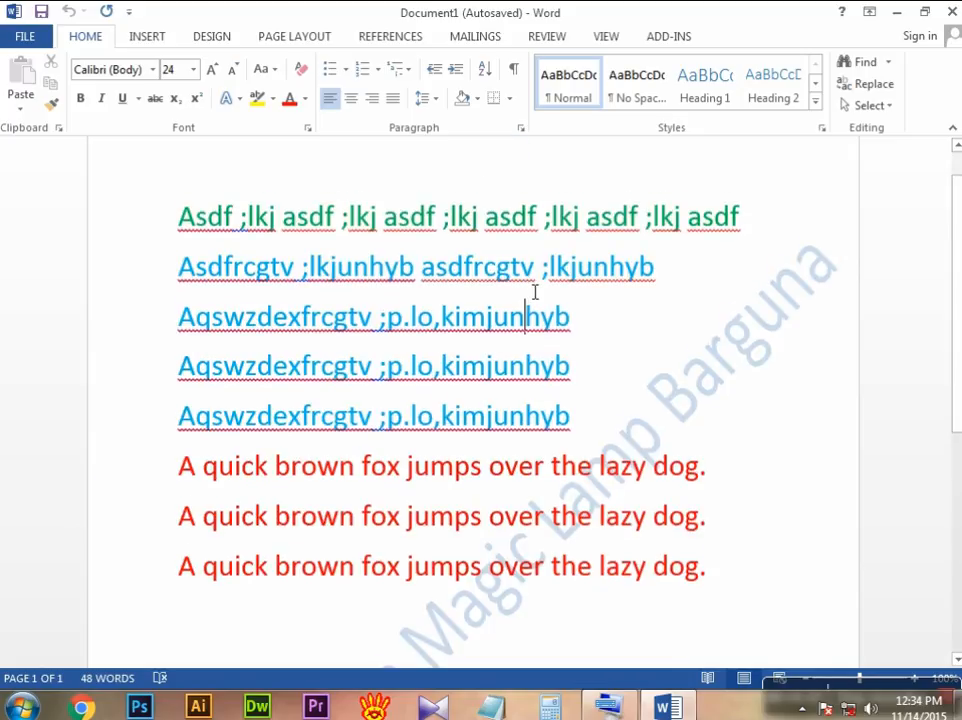
scroll(528, 296, down, 6)
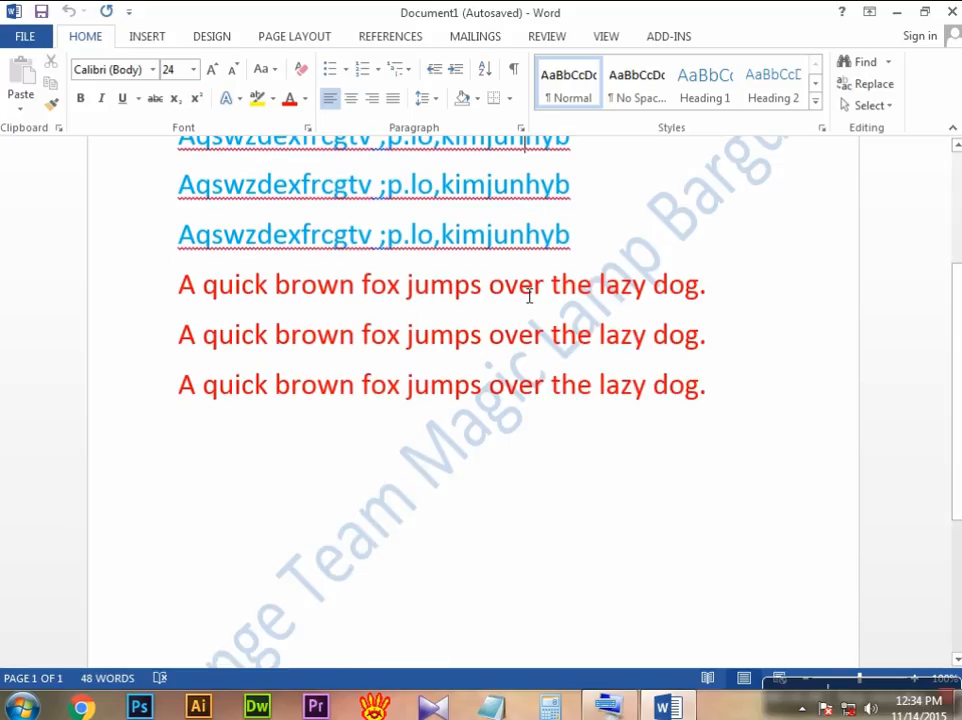
scroll(527, 296, down, 5)
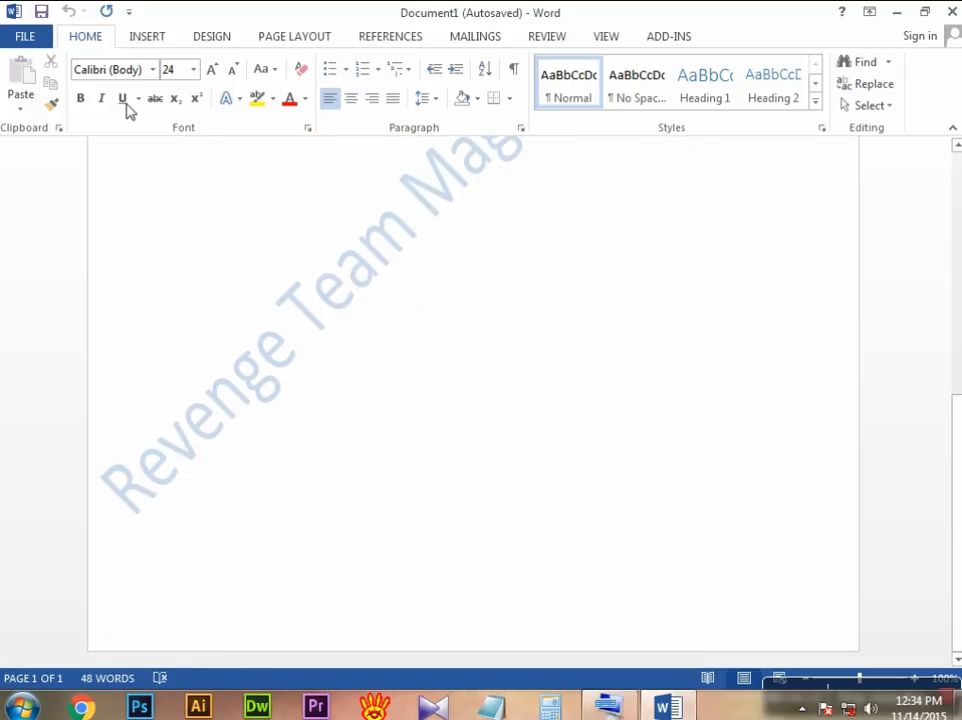
Step: Open the Word document RTML ADMITION FORM from Local Disk (E:) by browsing the computer's folders
click(27, 37)
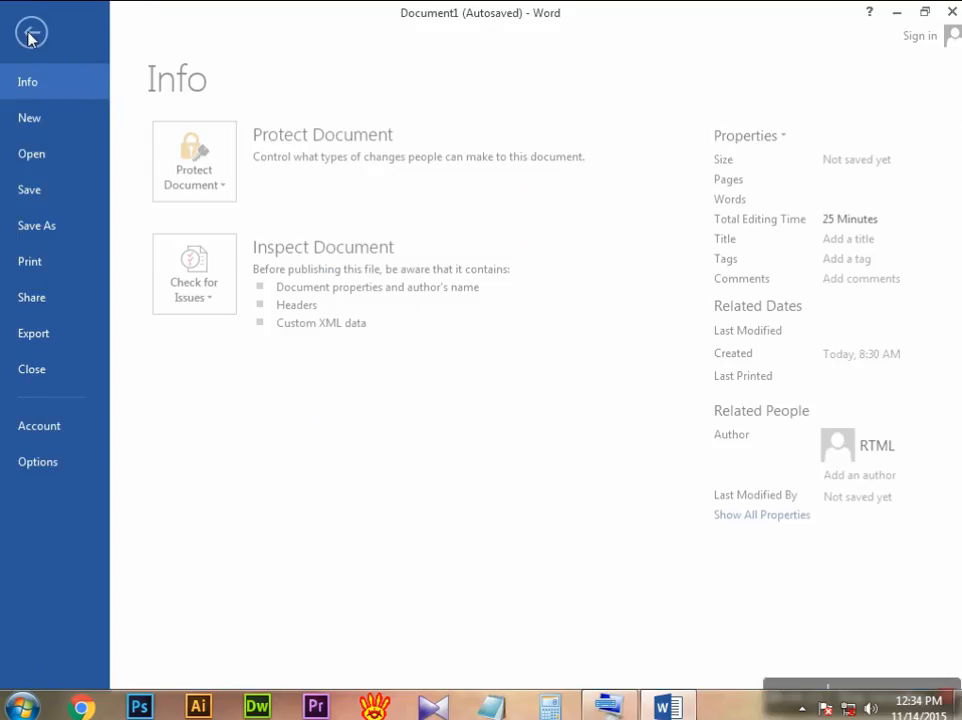
click(60, 158)
click(239, 207)
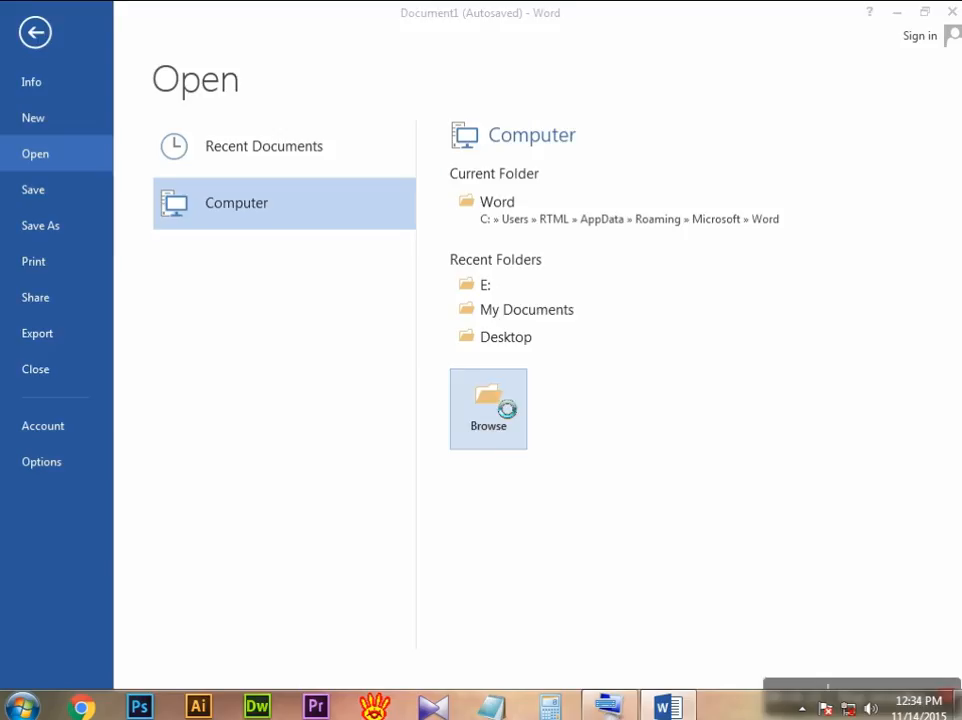
click(489, 403)
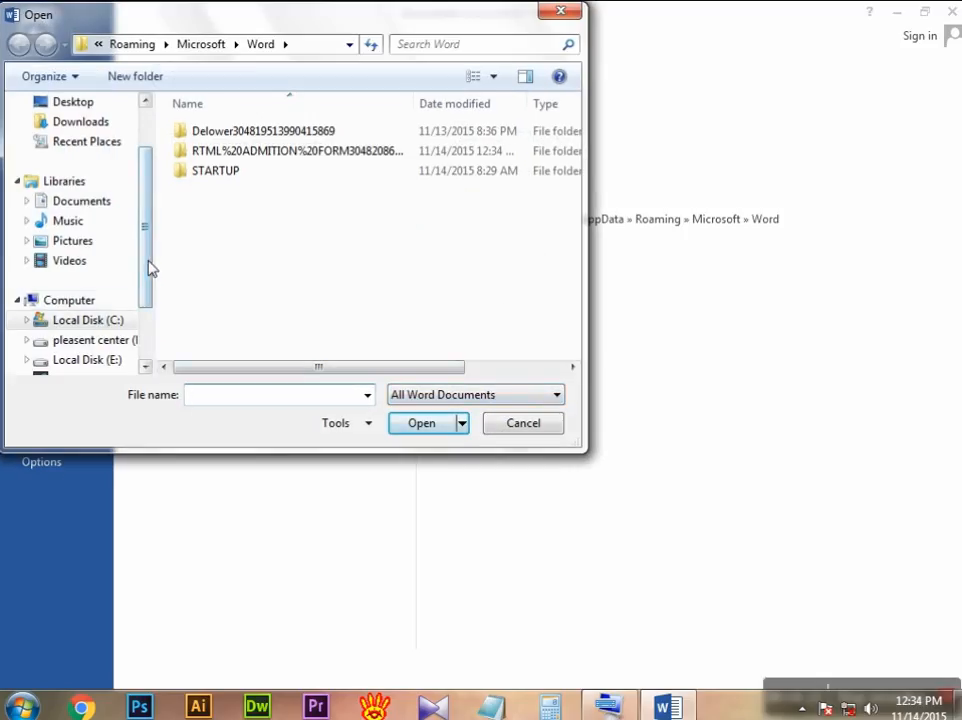
scroll(107, 283, down, 1)
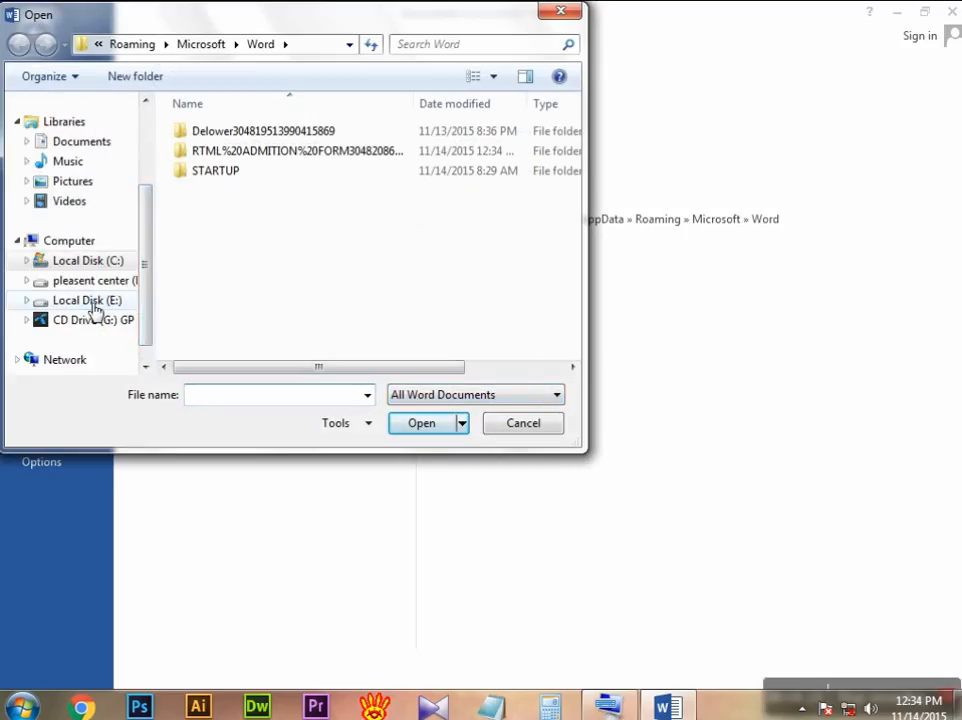
click(90, 301)
drag(575, 213, 571, 316)
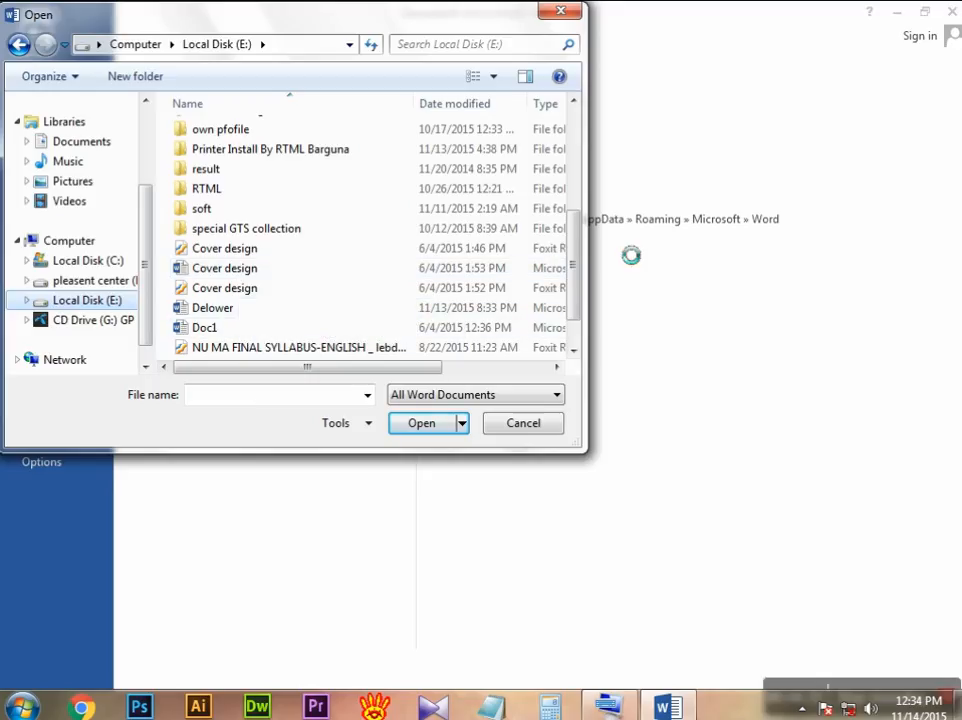
scroll(568, 298, down, 1)
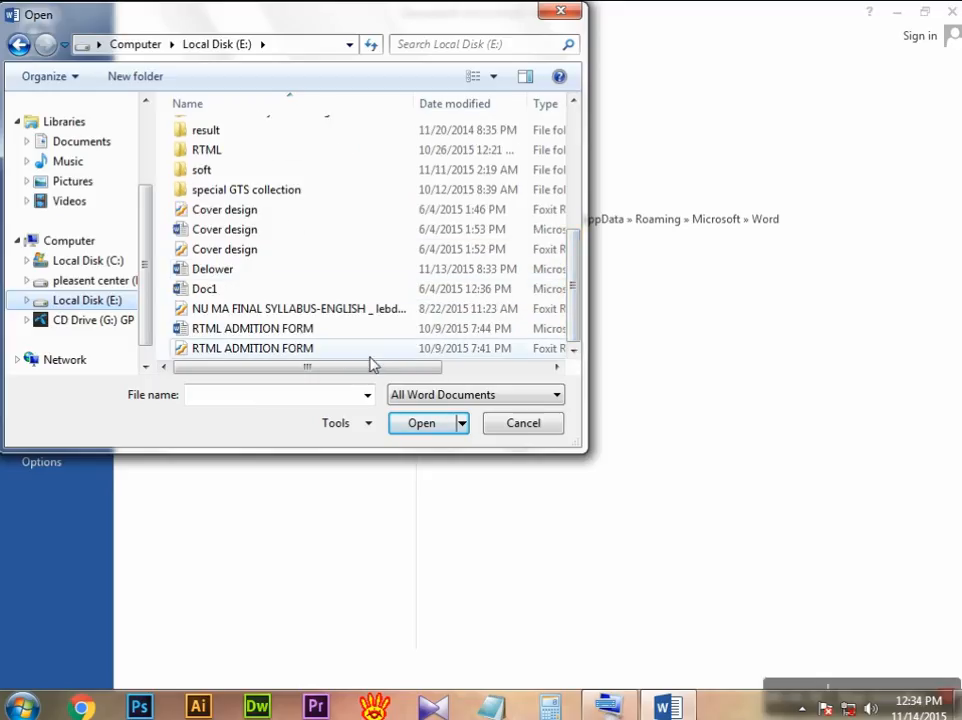
click(253, 330)
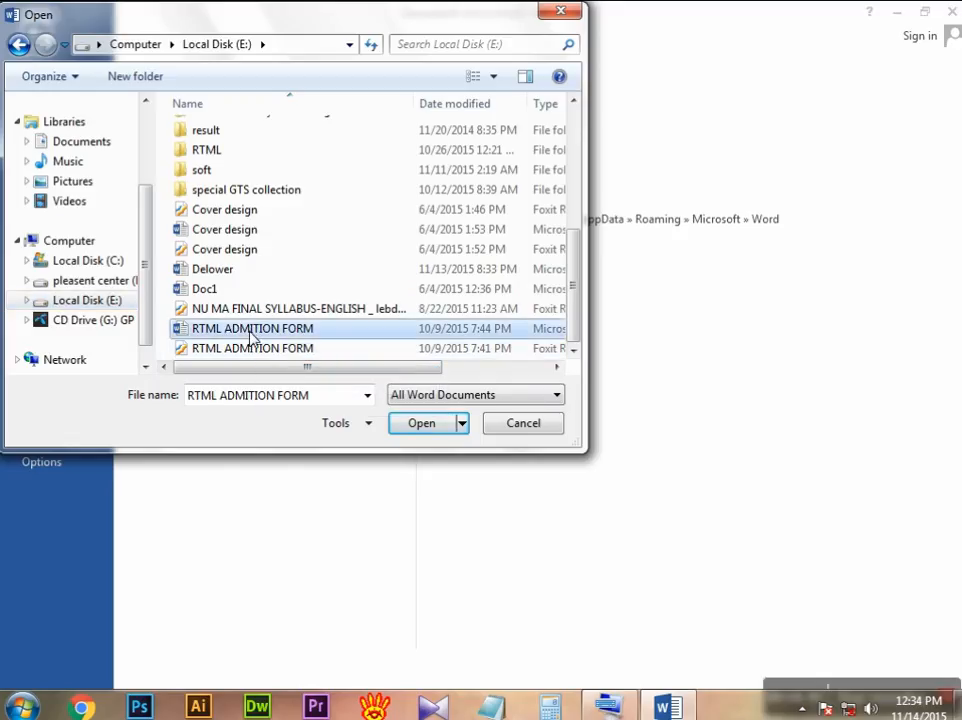
click(436, 428)
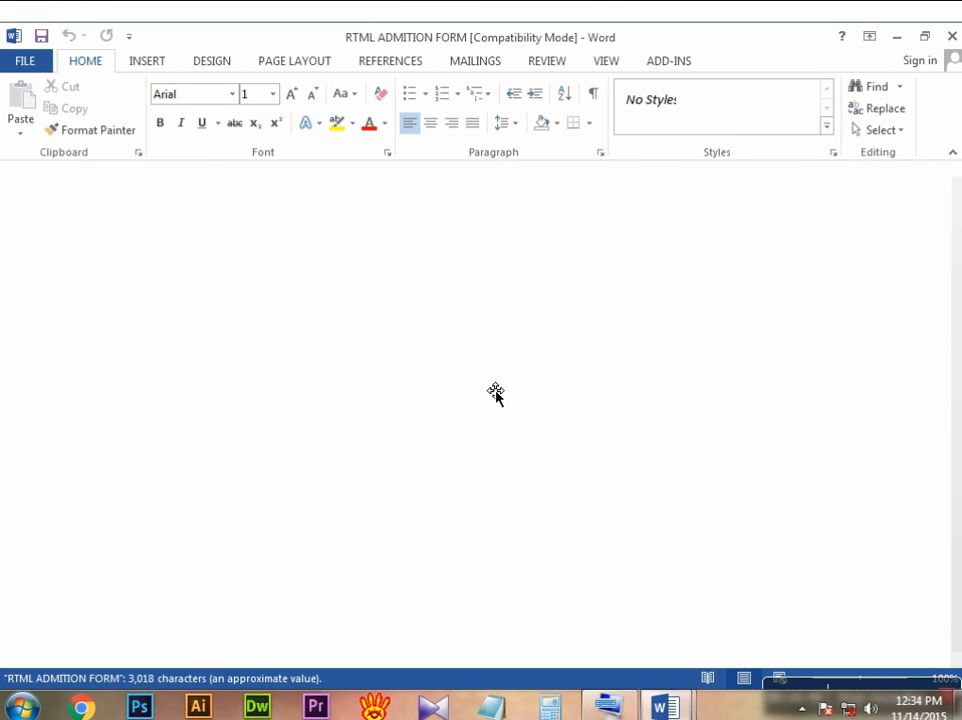
Step: Look over the reopened admission form and close the RTML ADMITION FORM document
scroll(522, 333, down, 10)
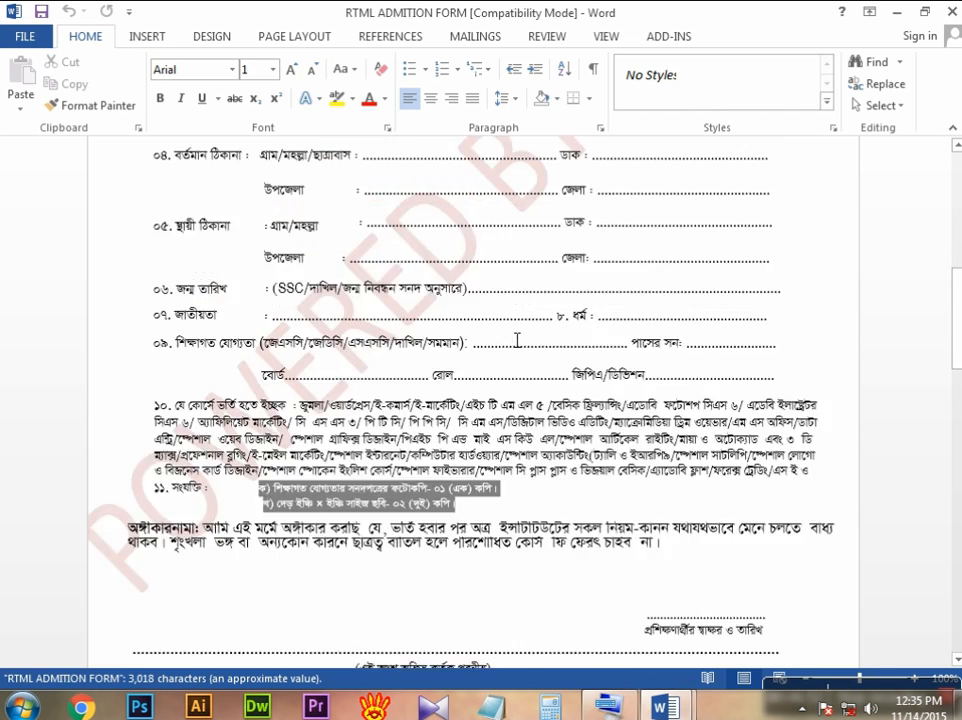
scroll(517, 342, up, 8)
scroll(517, 342, up, 4)
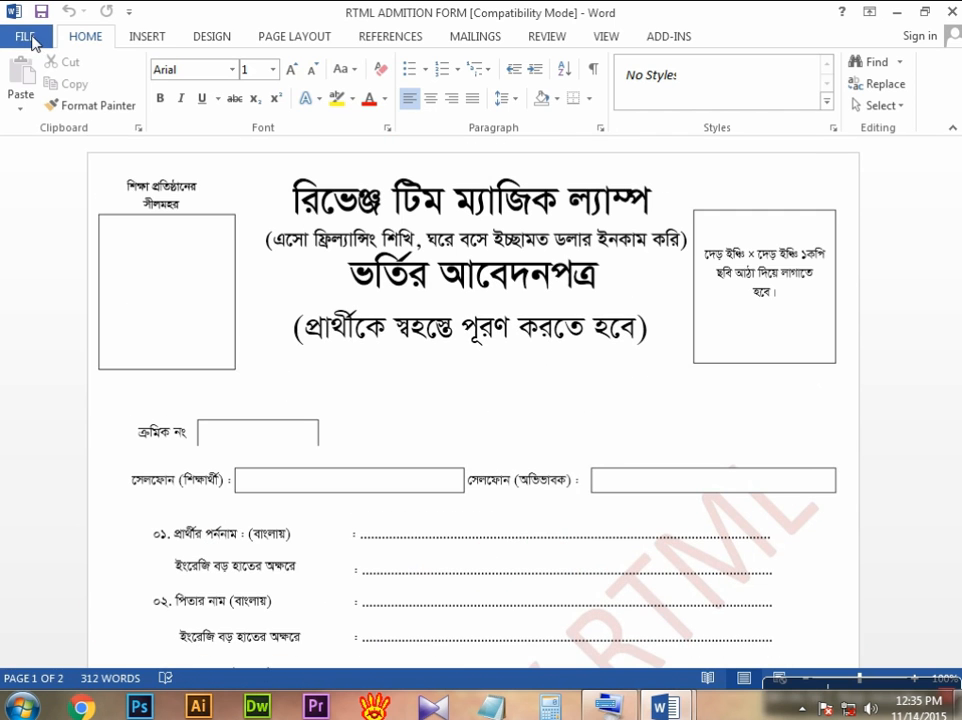
click(26, 38)
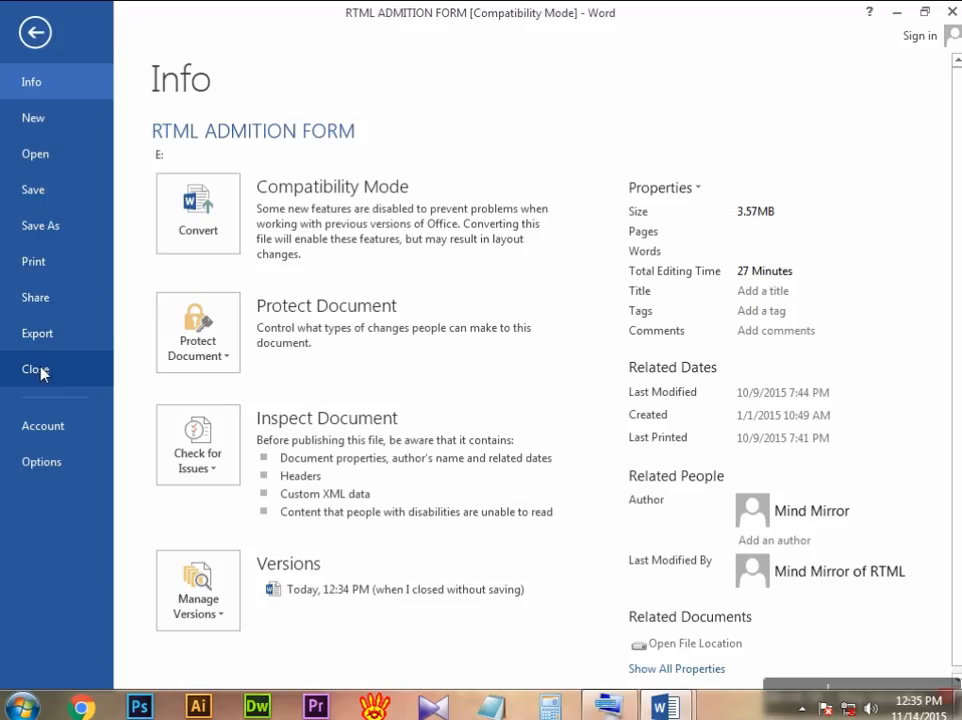
click(48, 371)
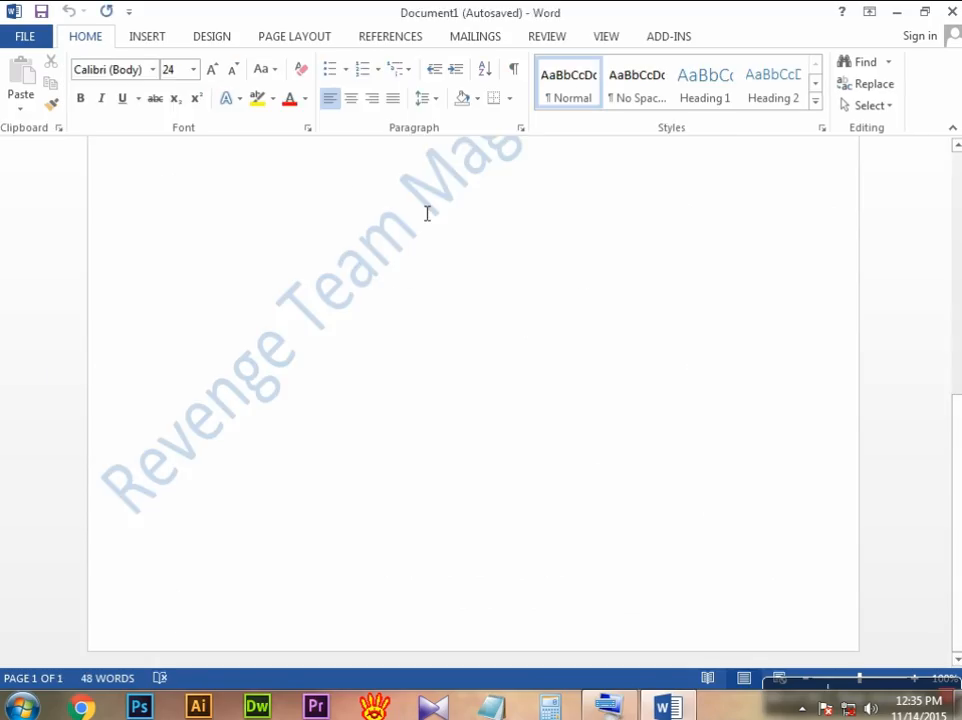
scroll(444, 253, up, 3)
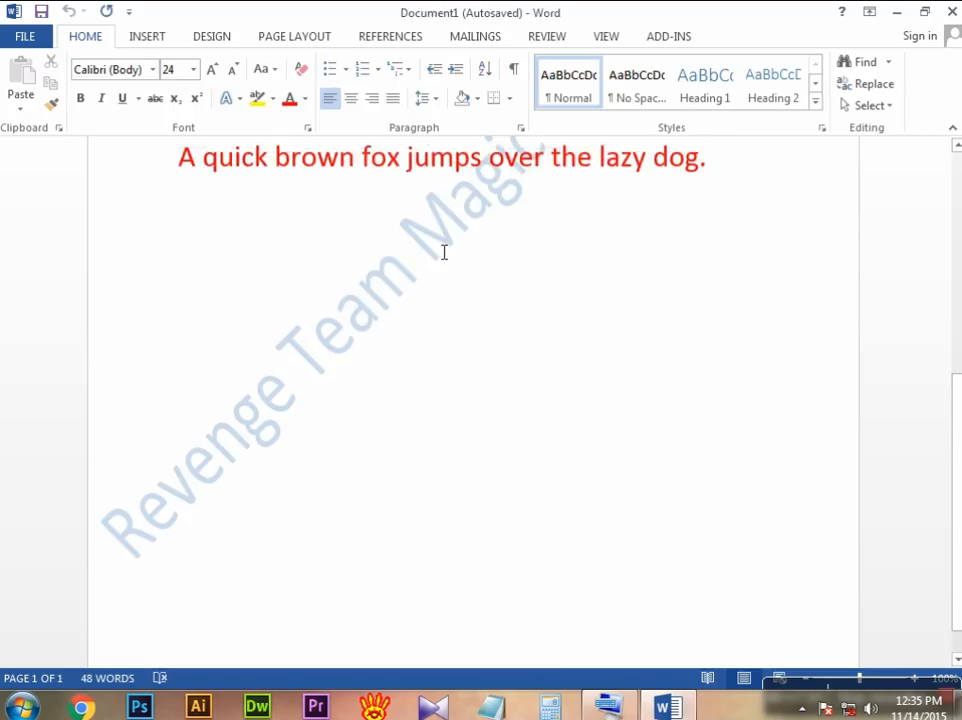
scroll(444, 251, up, 6)
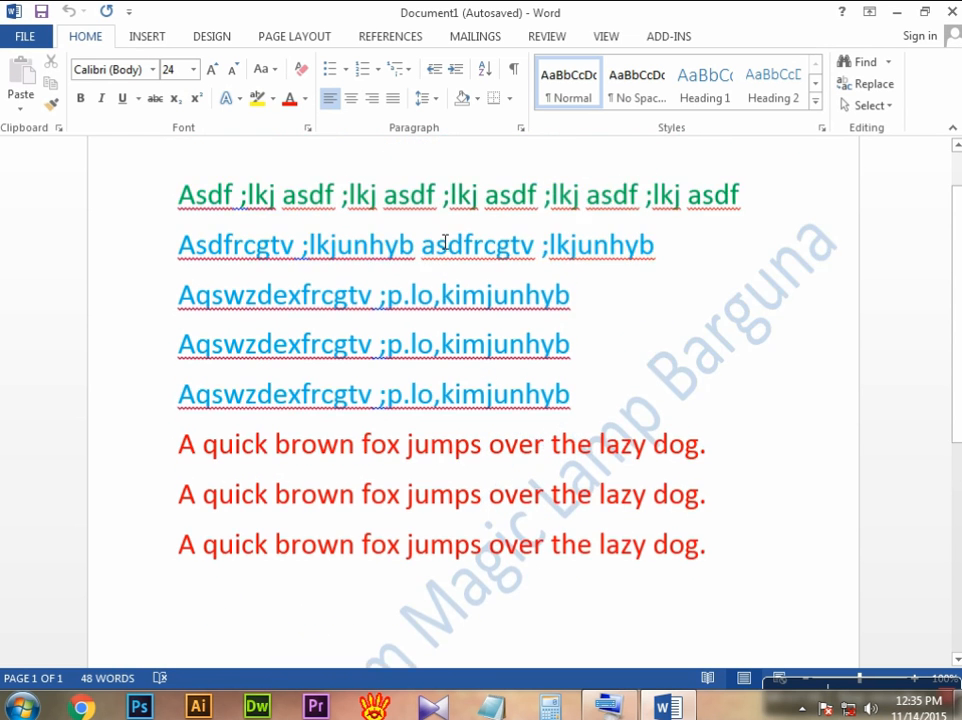
scroll(445, 242, down, 8)
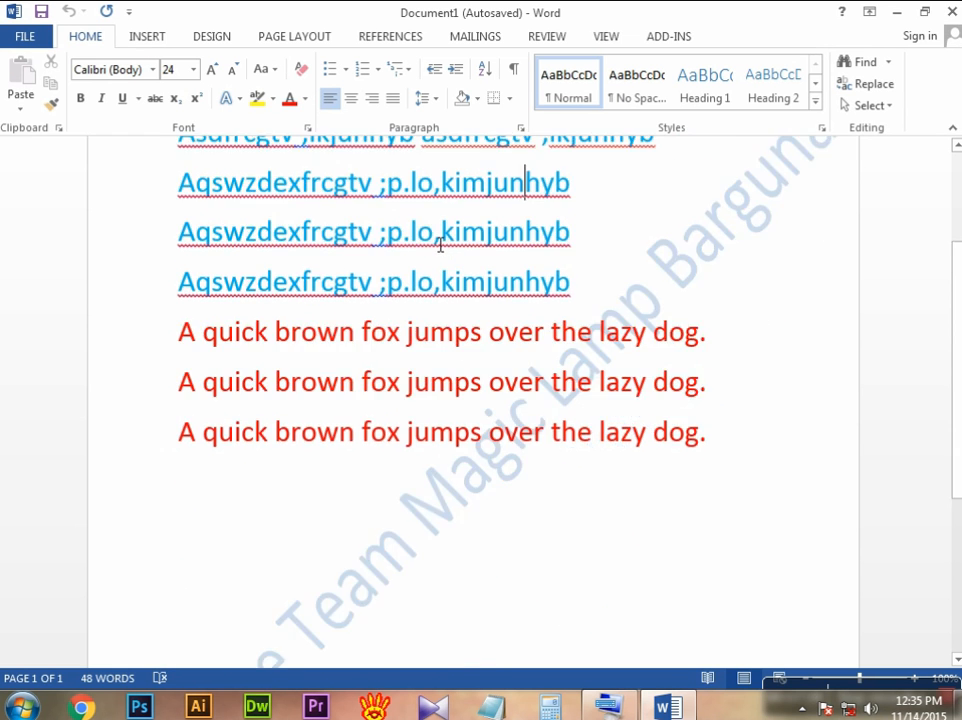
scroll(438, 245, down, 2)
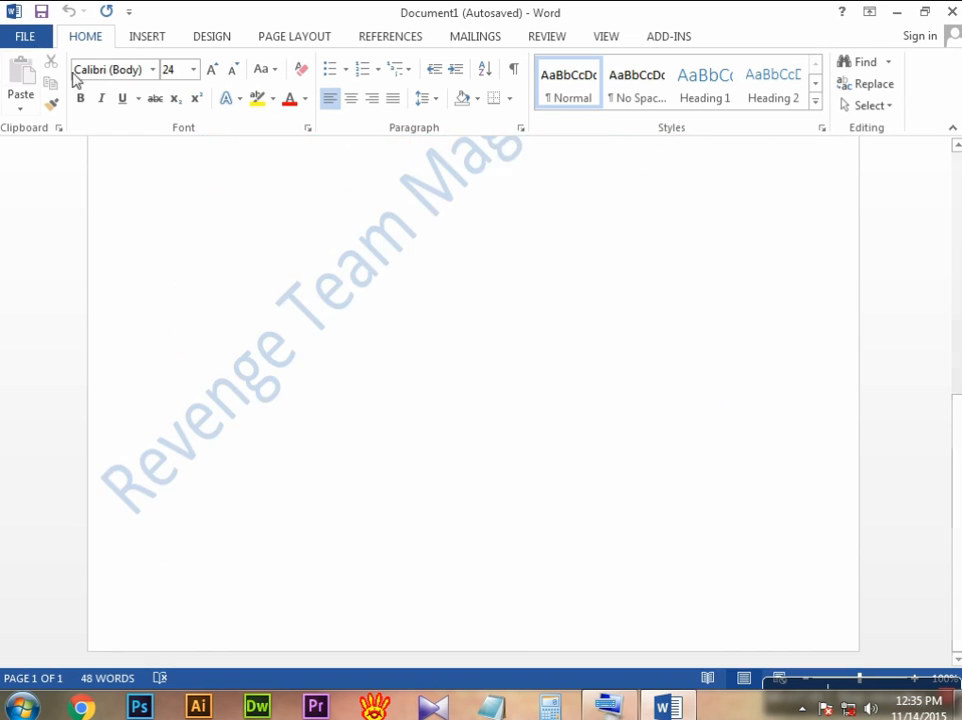
click(29, 38)
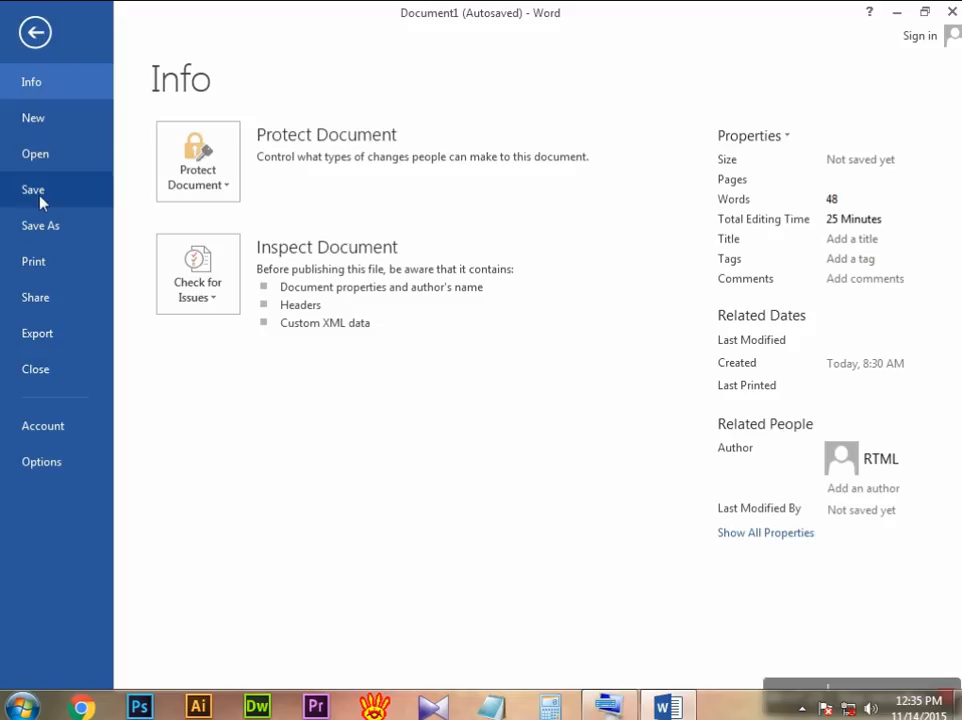
click(33, 30)
scroll(427, 246, up, 10)
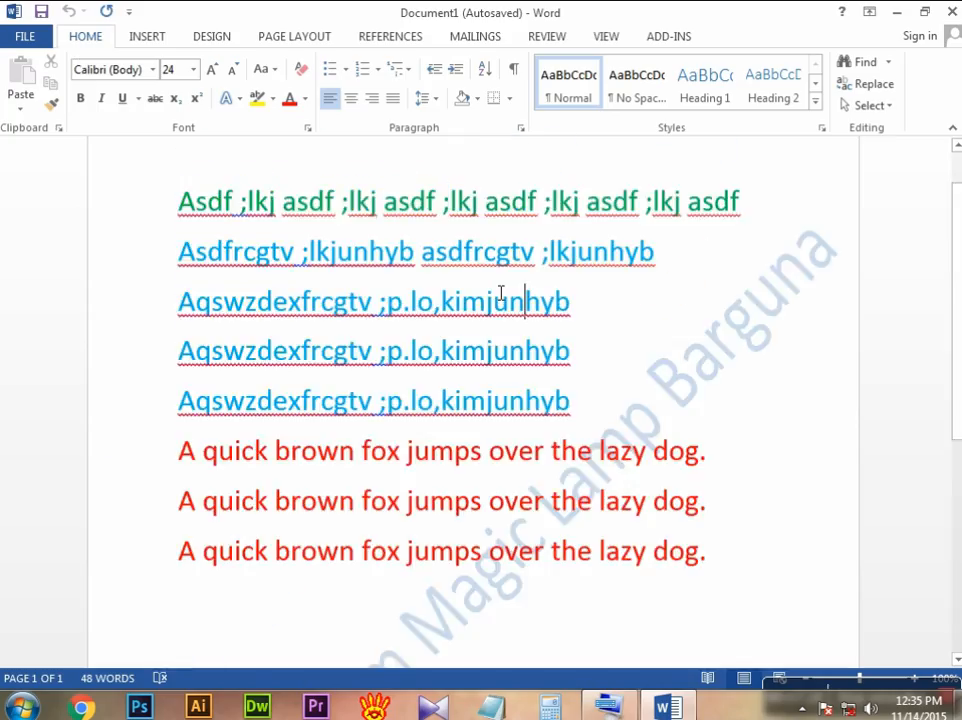
Step: Start saving the typing-practice document to Local Disk (E:) and place the on-screen keyboard below the file name field
click(22, 37)
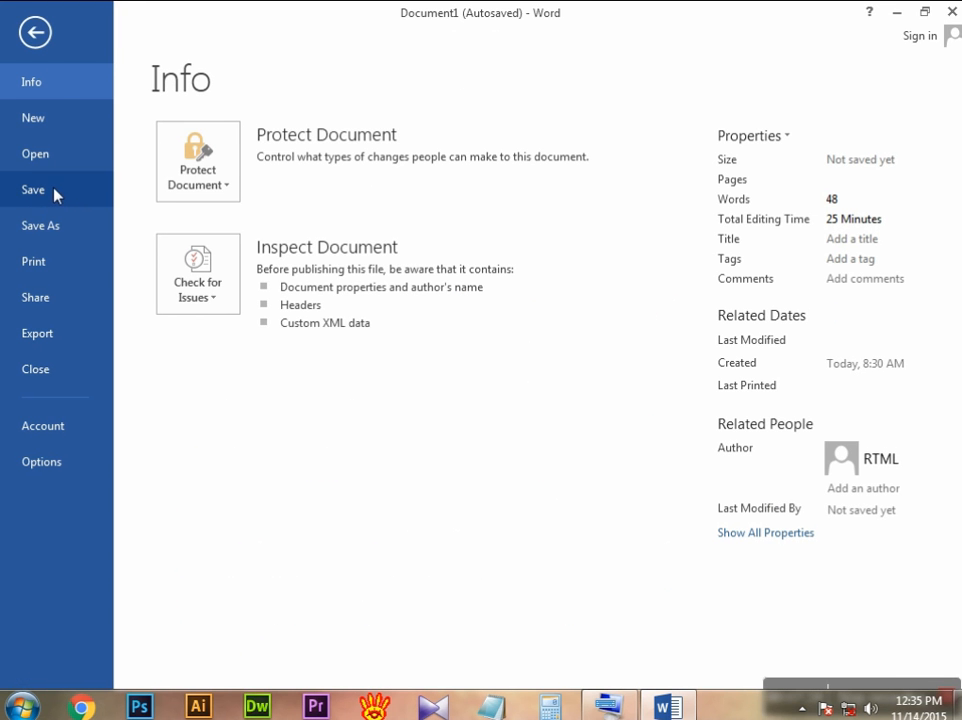
click(55, 193)
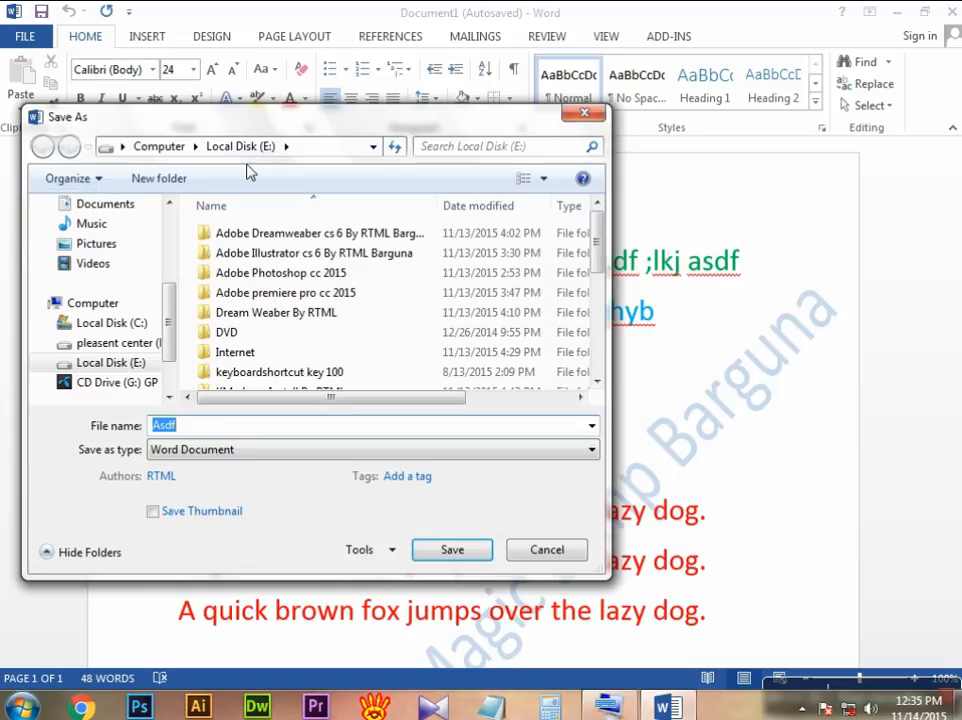
drag(273, 130, 319, 165)
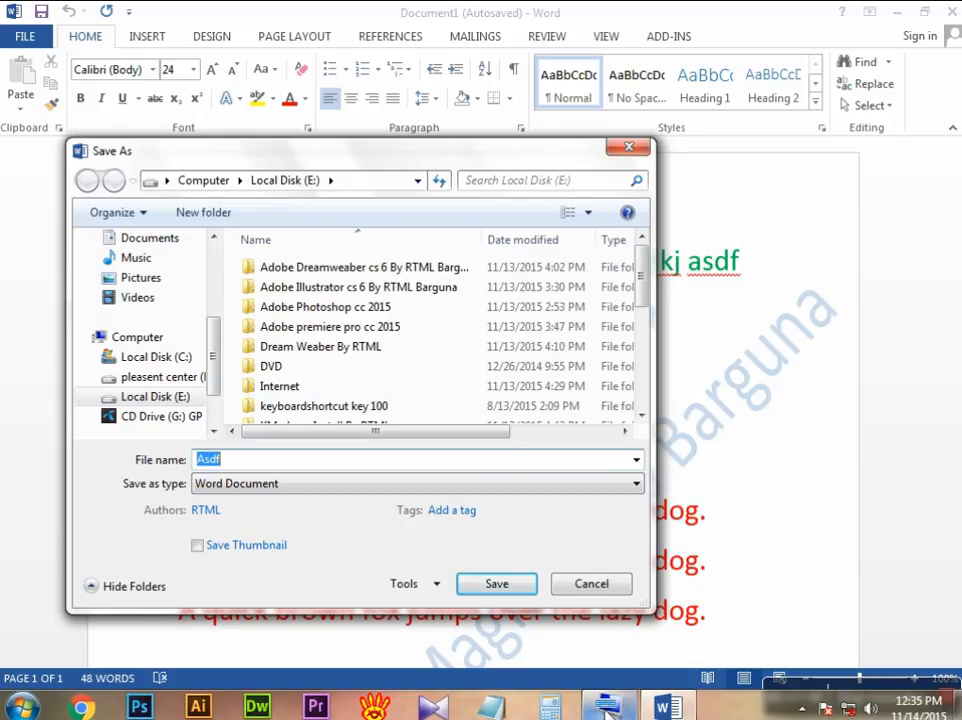
drag(358, 157, 356, 66)
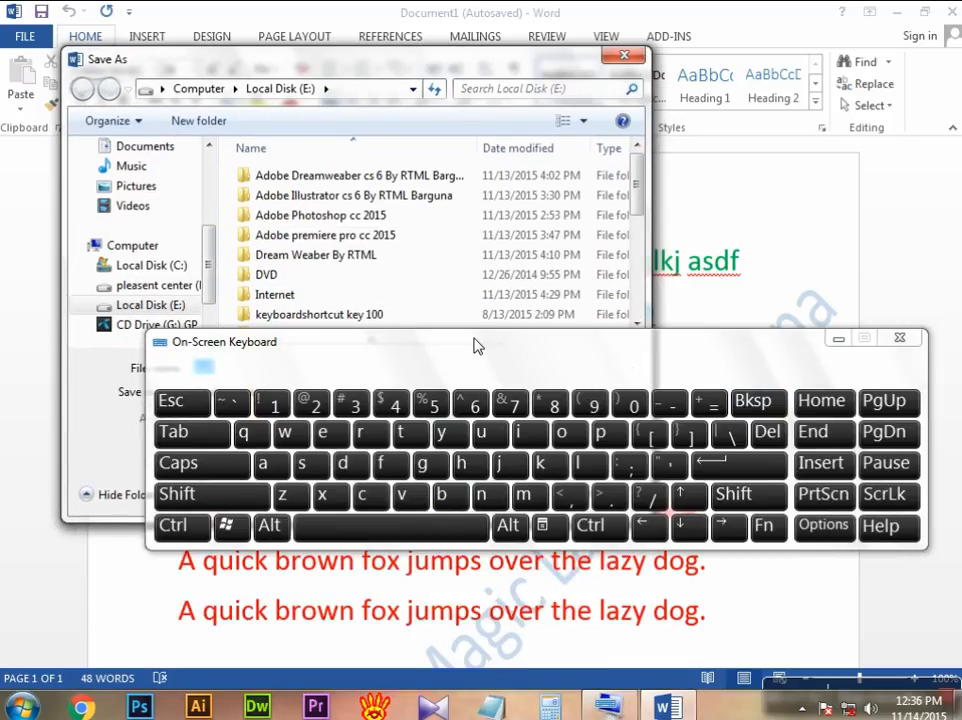
drag(459, 361, 431, 476)
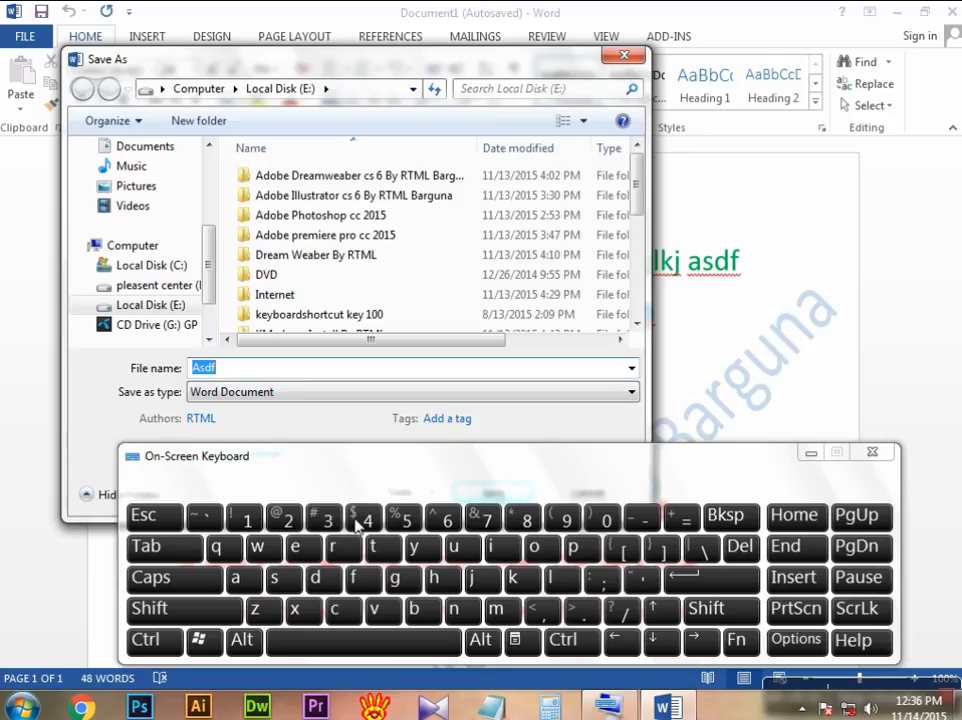
Step: Replace the suggested file name with "RTML" followed by a space, using the on-screen keyboard
click(180, 610)
click(337, 547)
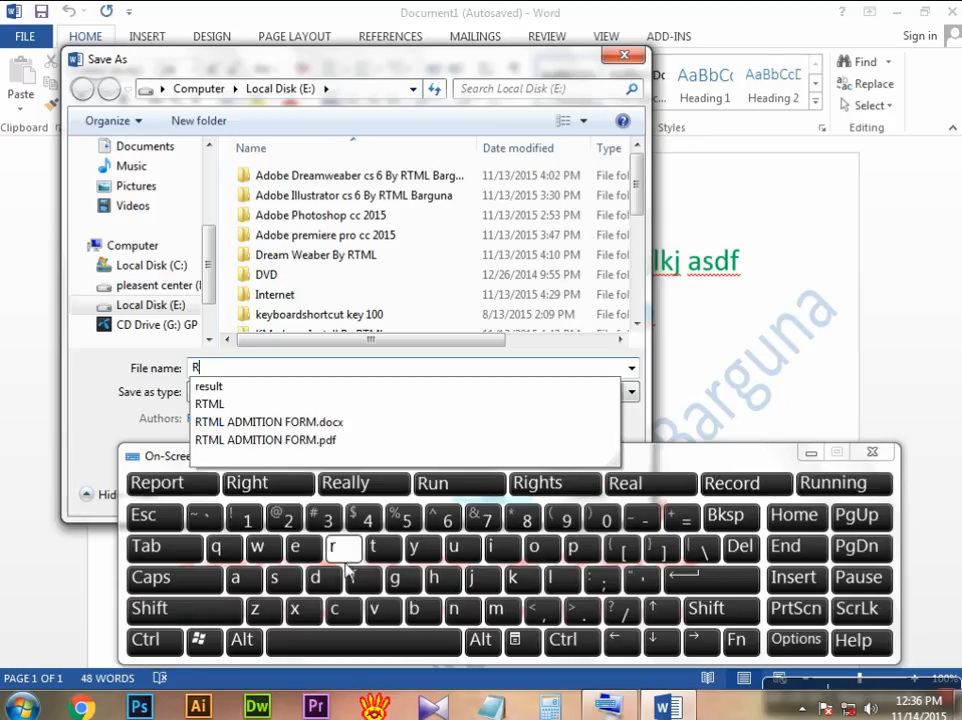
click(182, 610)
click(381, 548)
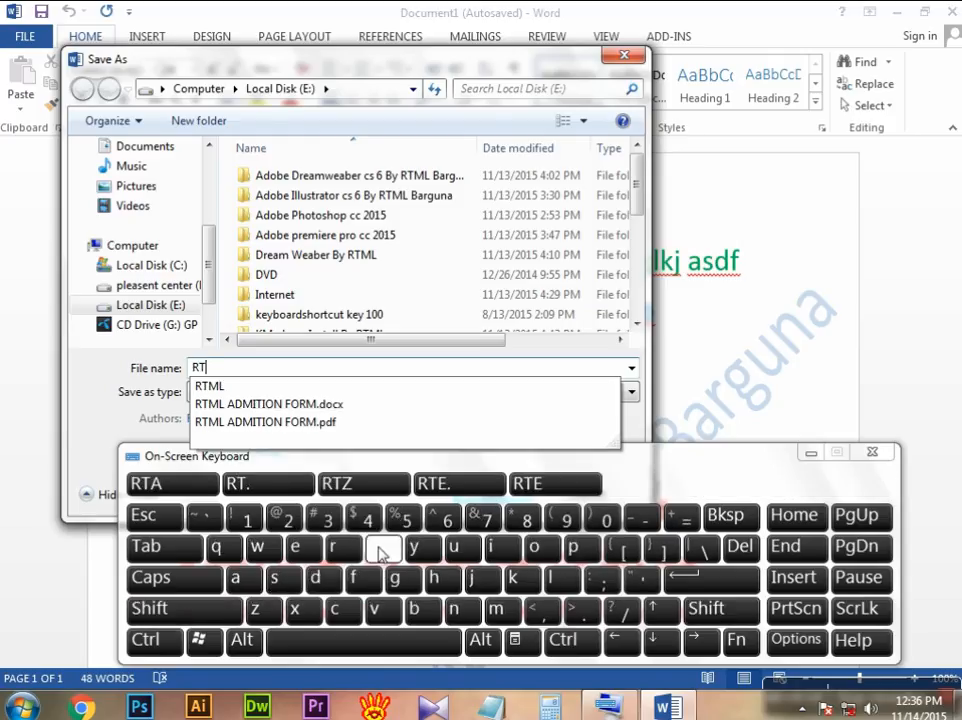
click(186, 610)
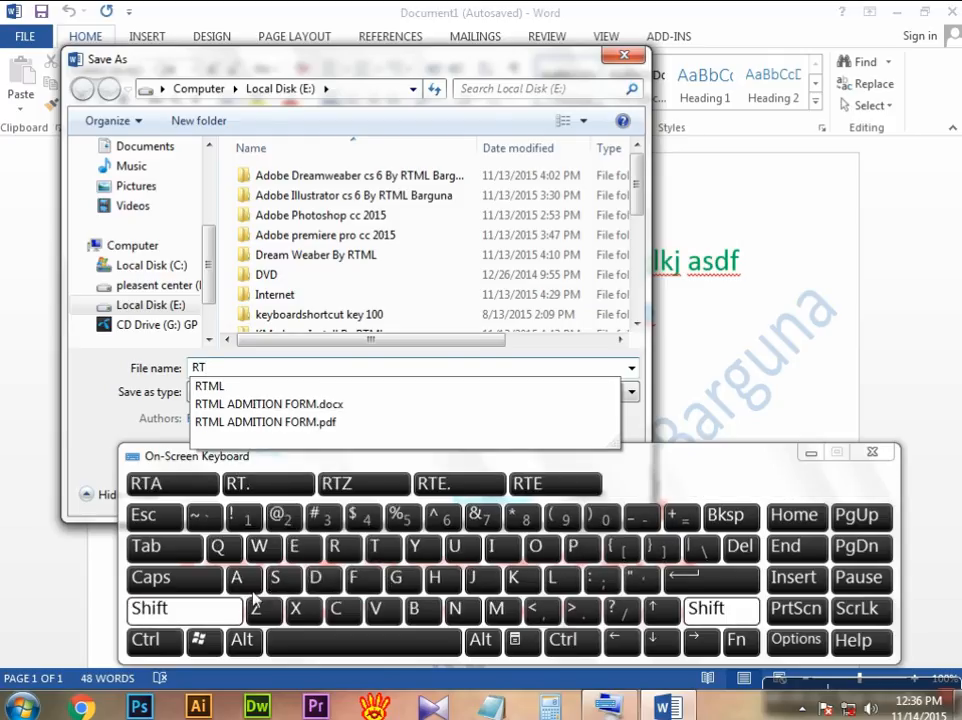
click(498, 618)
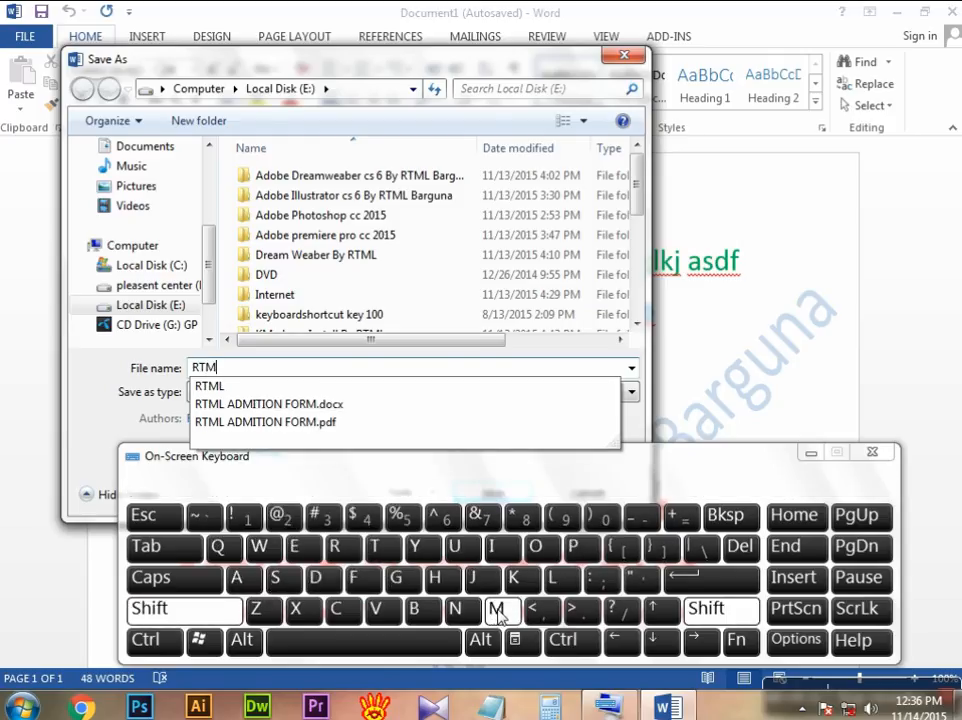
click(182, 615)
click(562, 578)
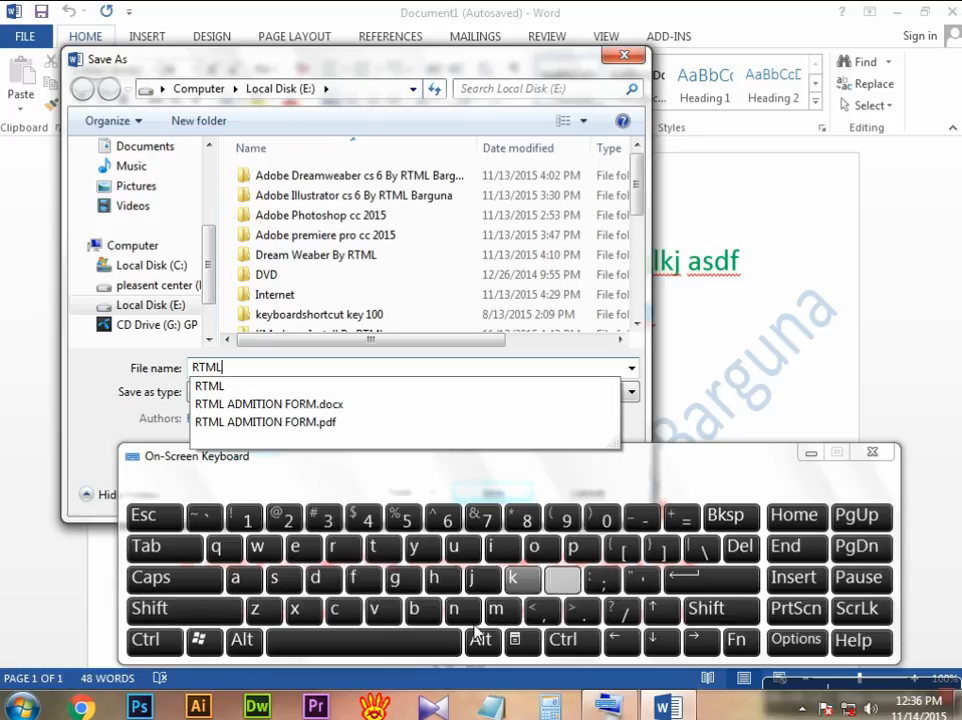
click(443, 655)
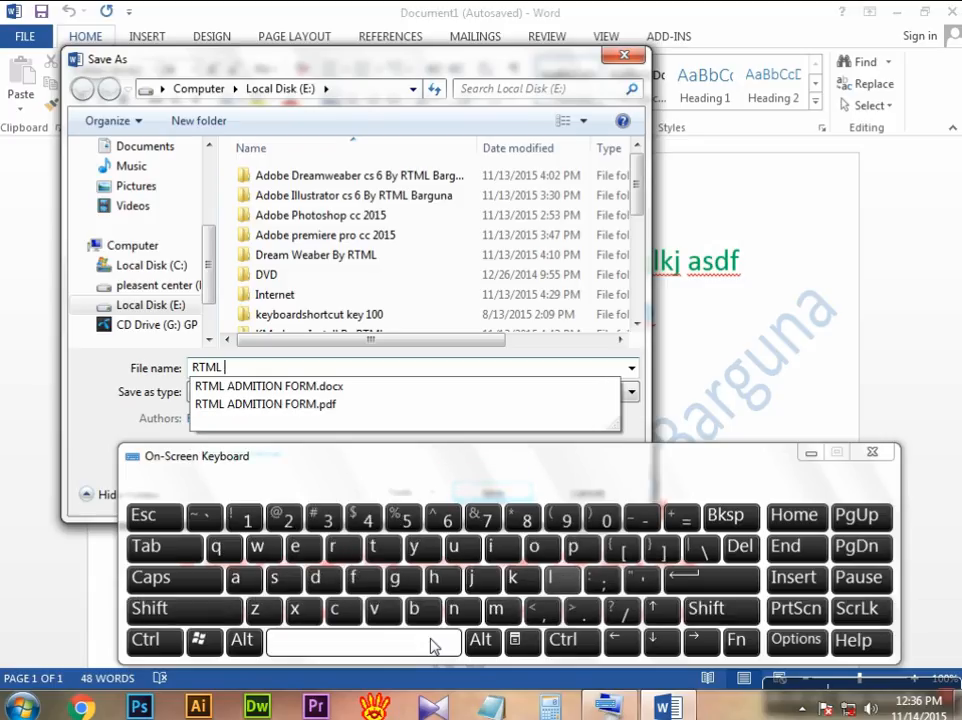
Step: Append the word "DATA" in capitals to the file name with the on-screen keyboard
click(172, 619)
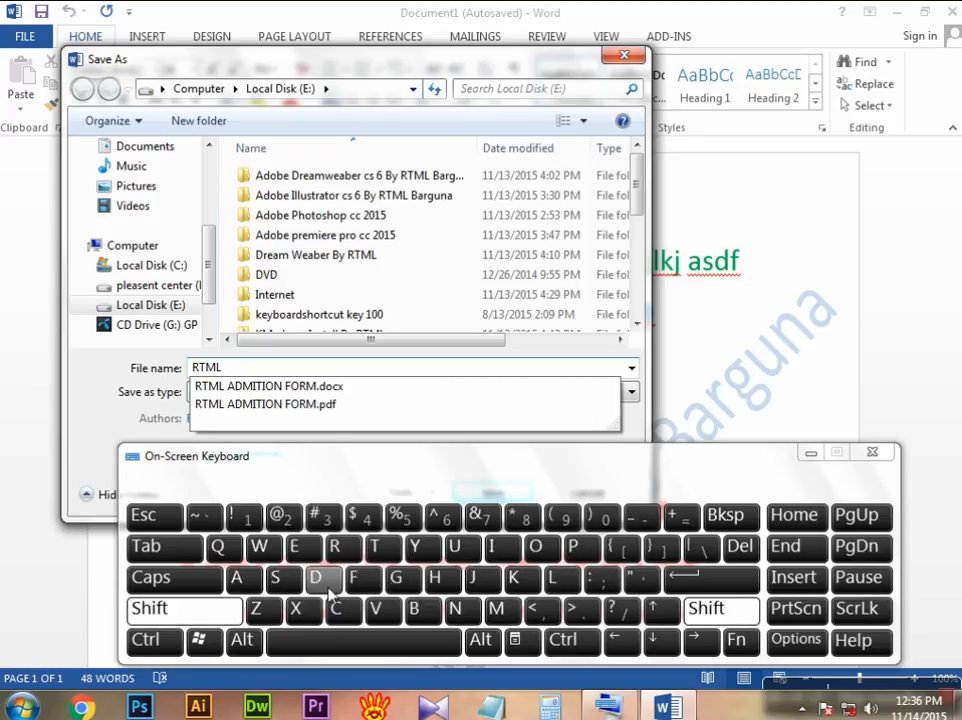
click(315, 578)
click(236, 606)
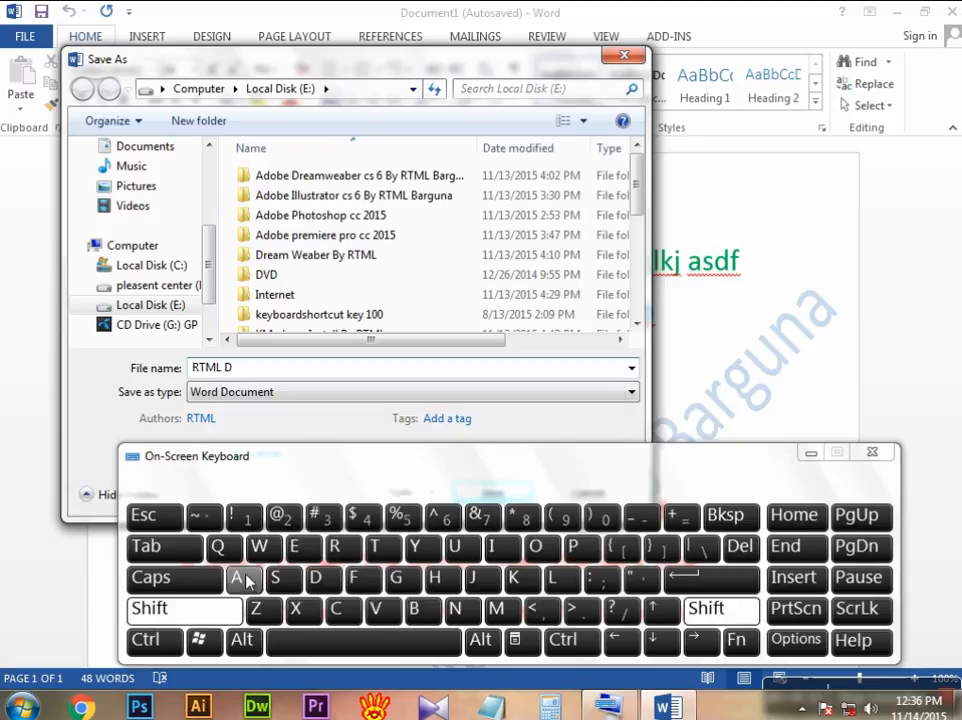
click(243, 577)
click(210, 612)
click(376, 547)
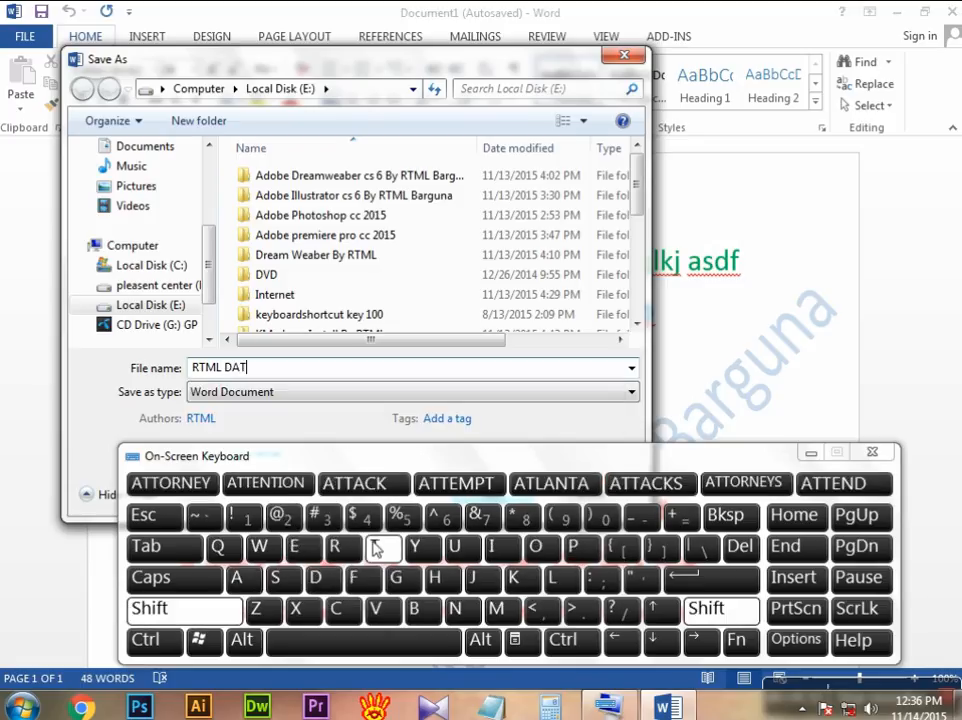
click(228, 609)
click(238, 583)
click(213, 612)
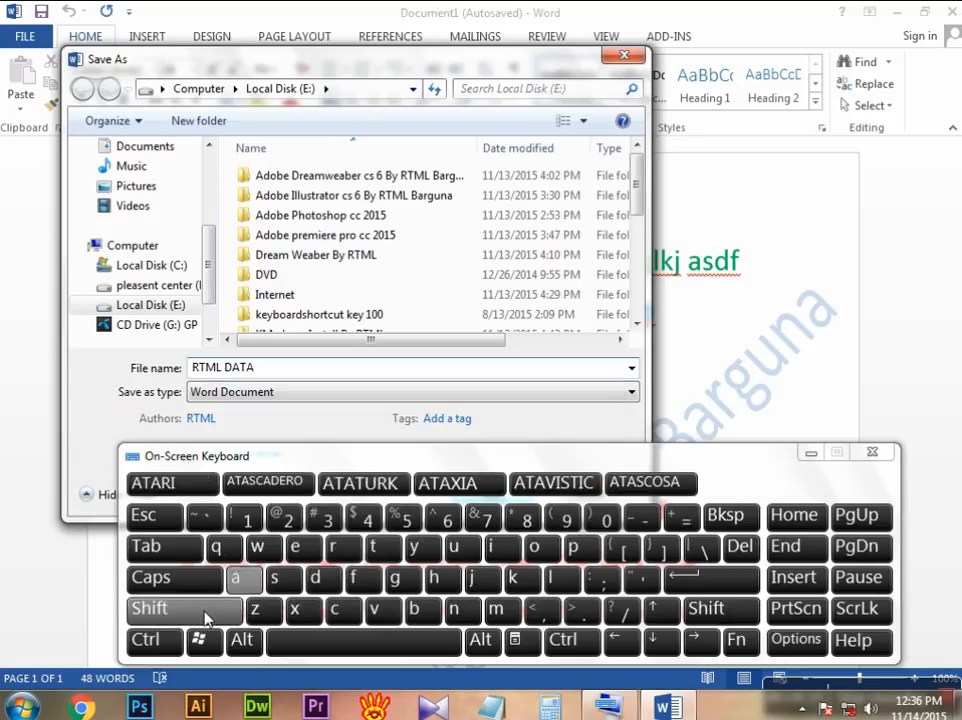
click(281, 577)
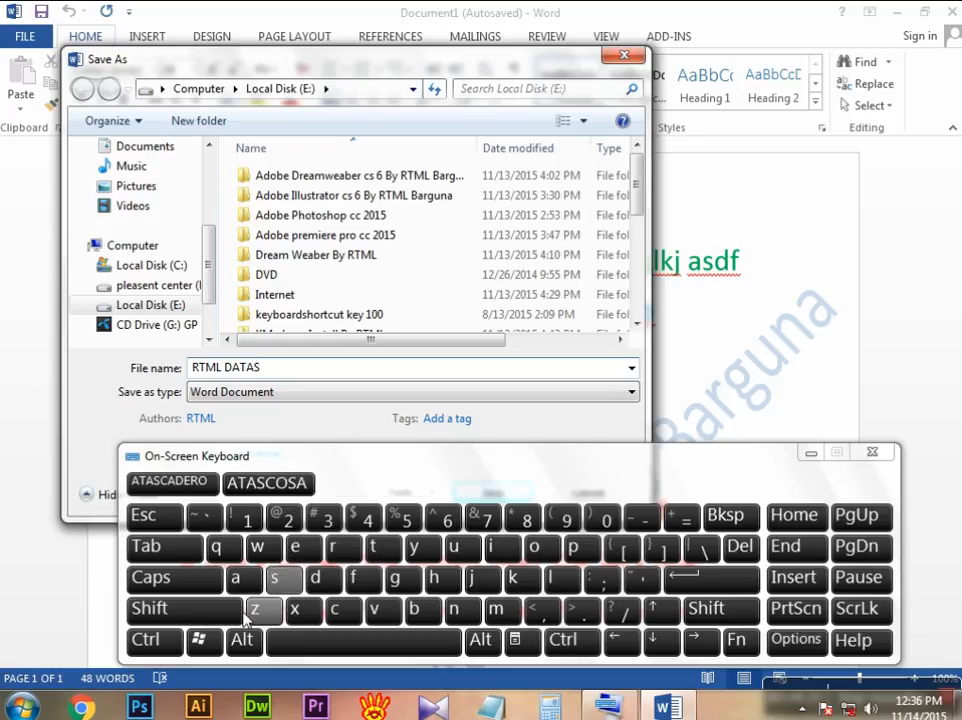
click(210, 610)
click(437, 580)
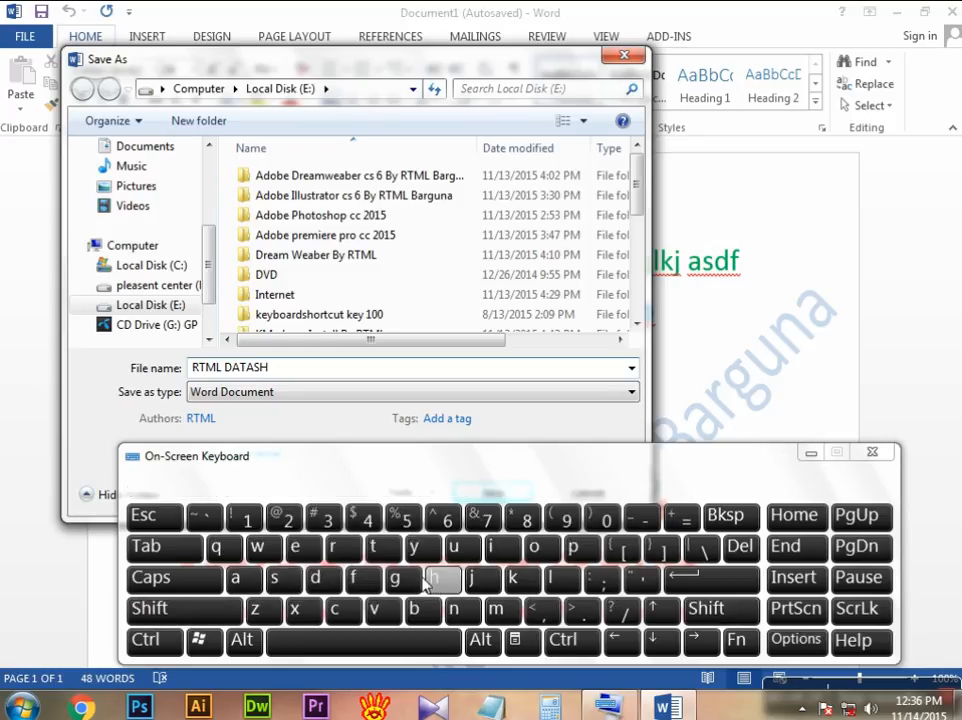
click(730, 528)
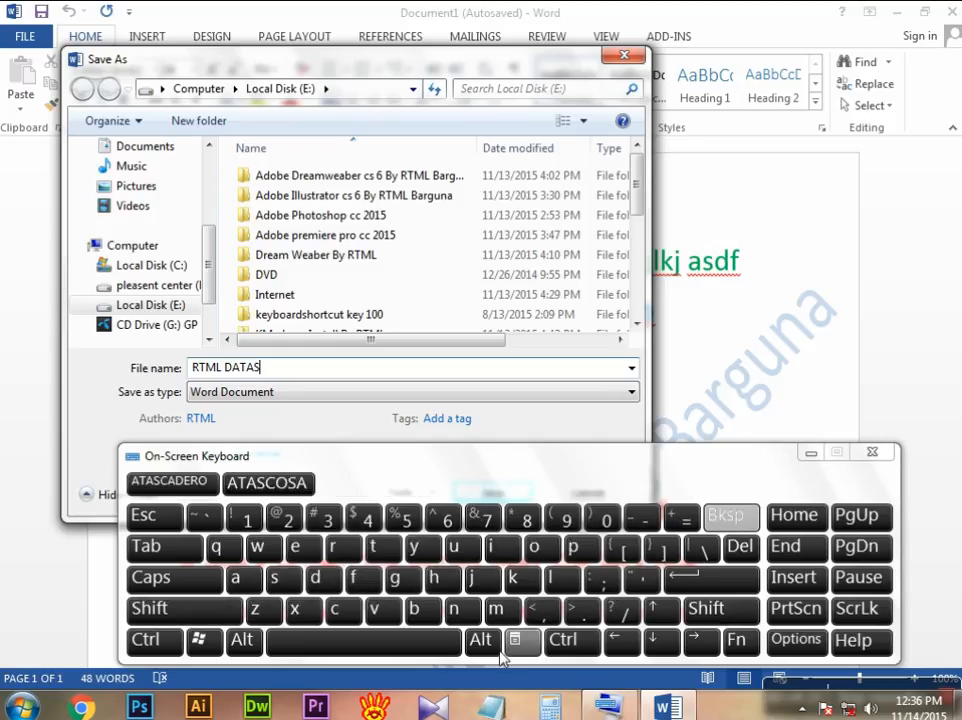
click(432, 647)
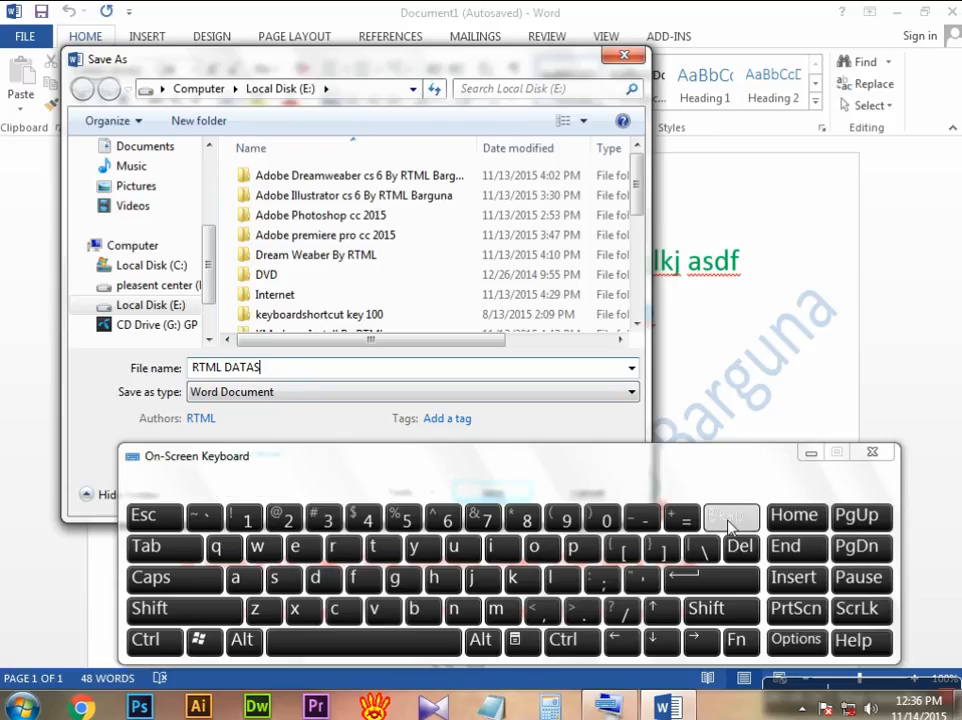
Step: Add a space and the word "SHEET" in capitals so the file name reads "RTML DATA SHEET"
click(430, 648)
click(182, 611)
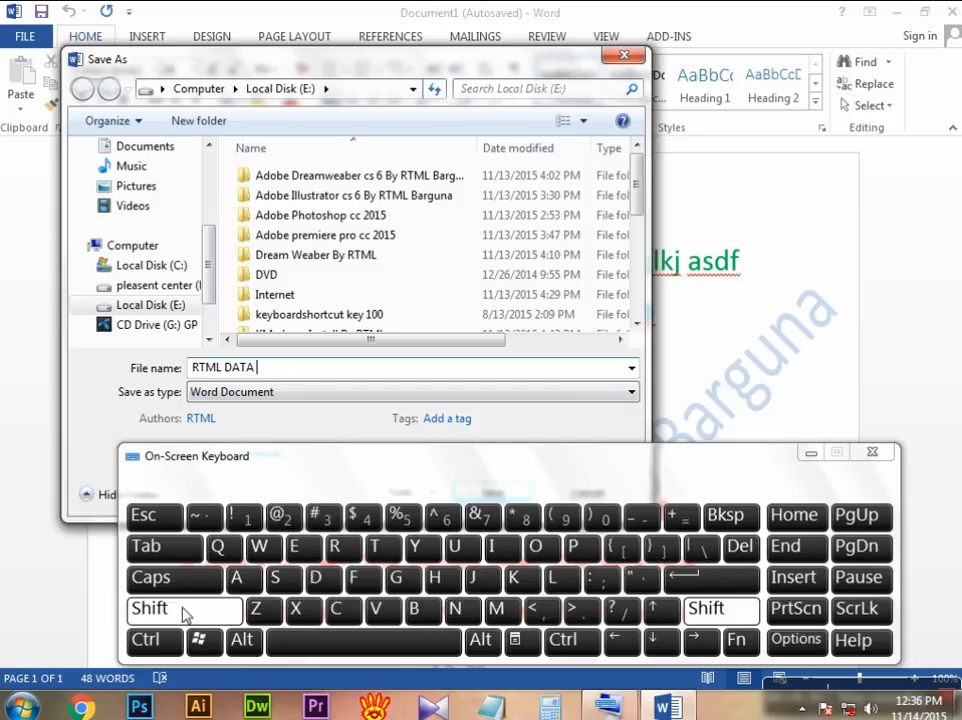
click(277, 582)
click(189, 610)
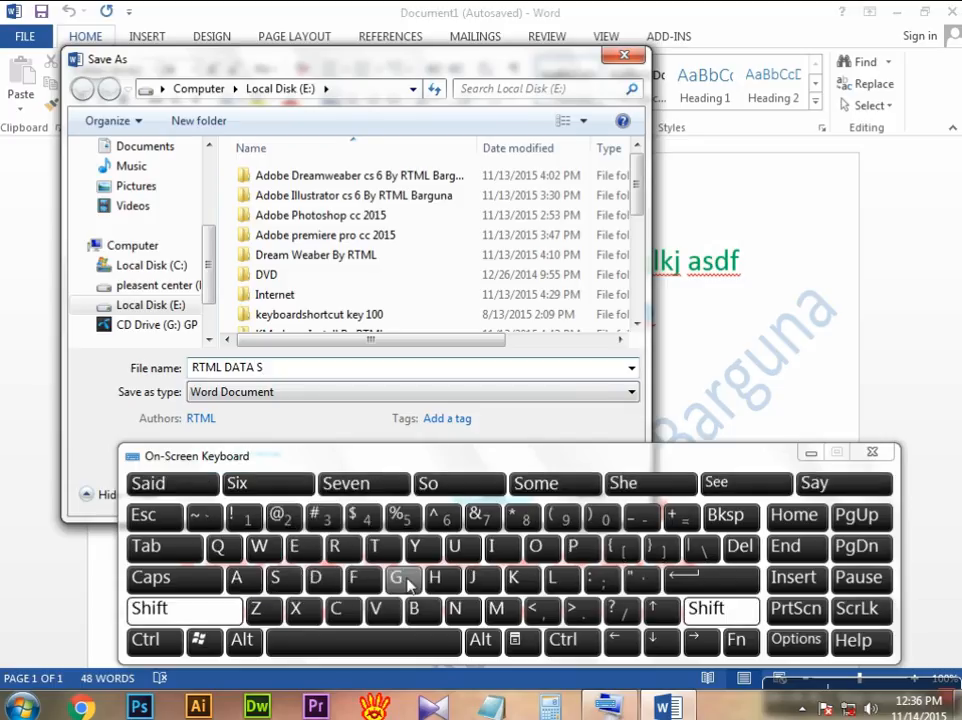
click(437, 580)
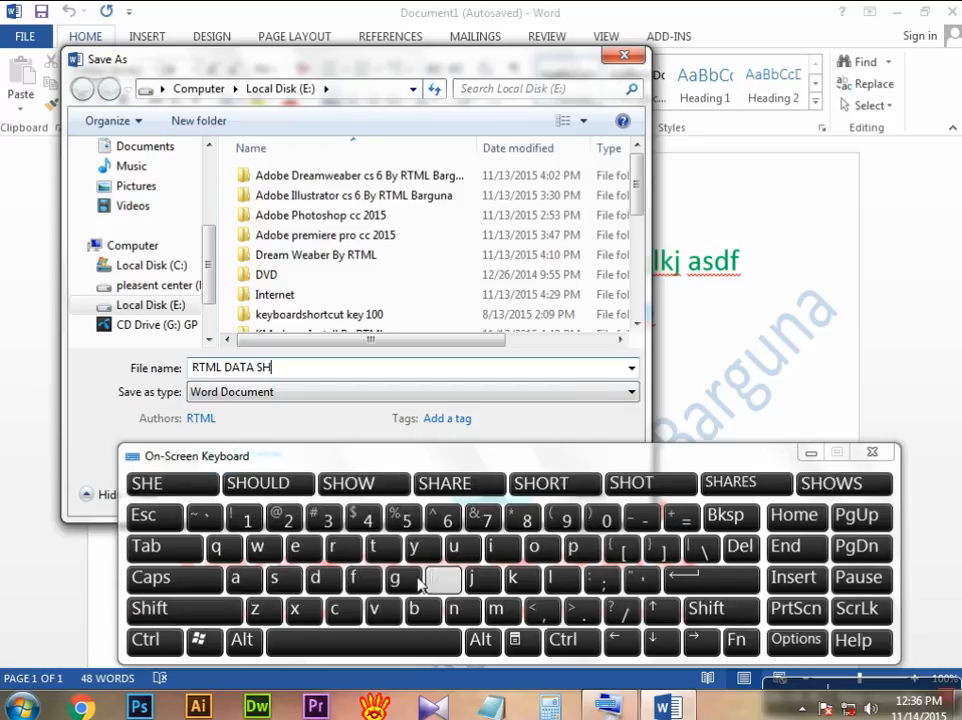
click(207, 608)
click(295, 547)
click(295, 547)
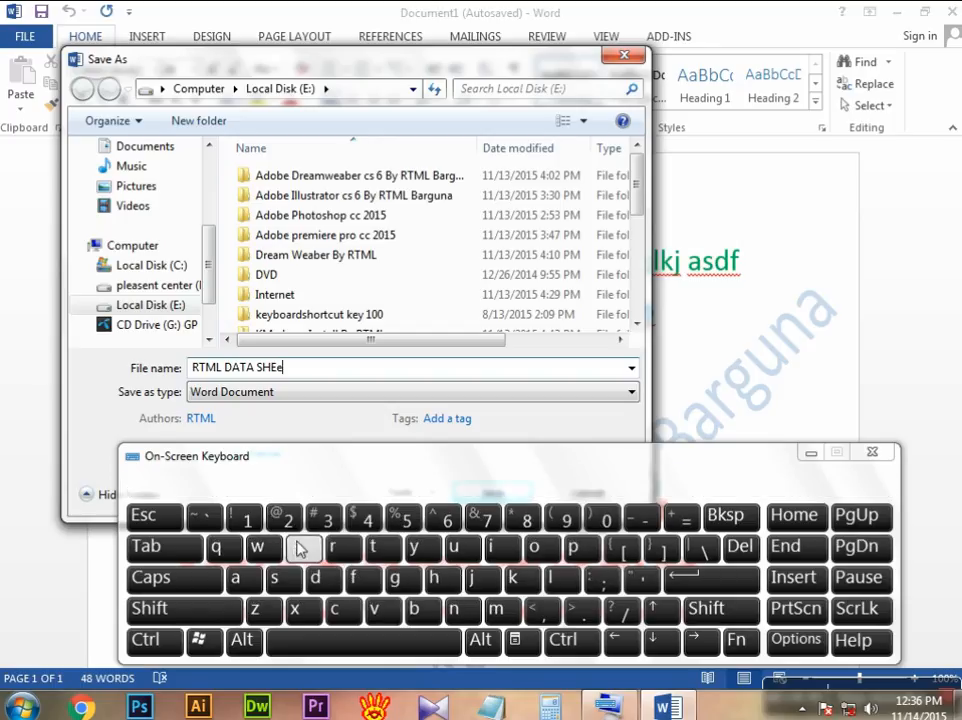
click(728, 514)
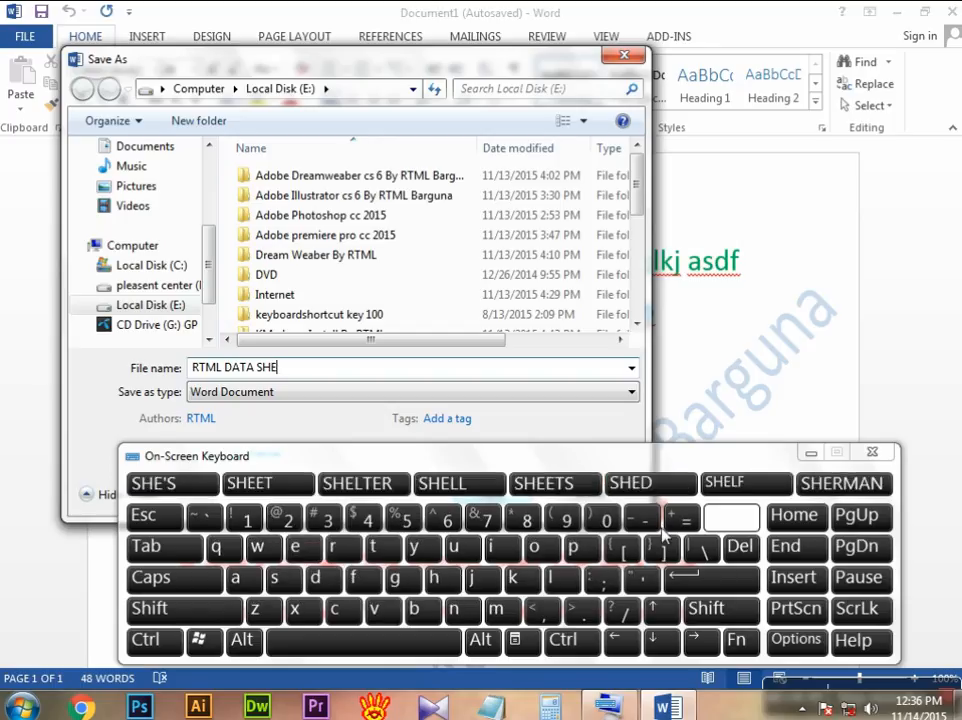
click(205, 609)
click(296, 549)
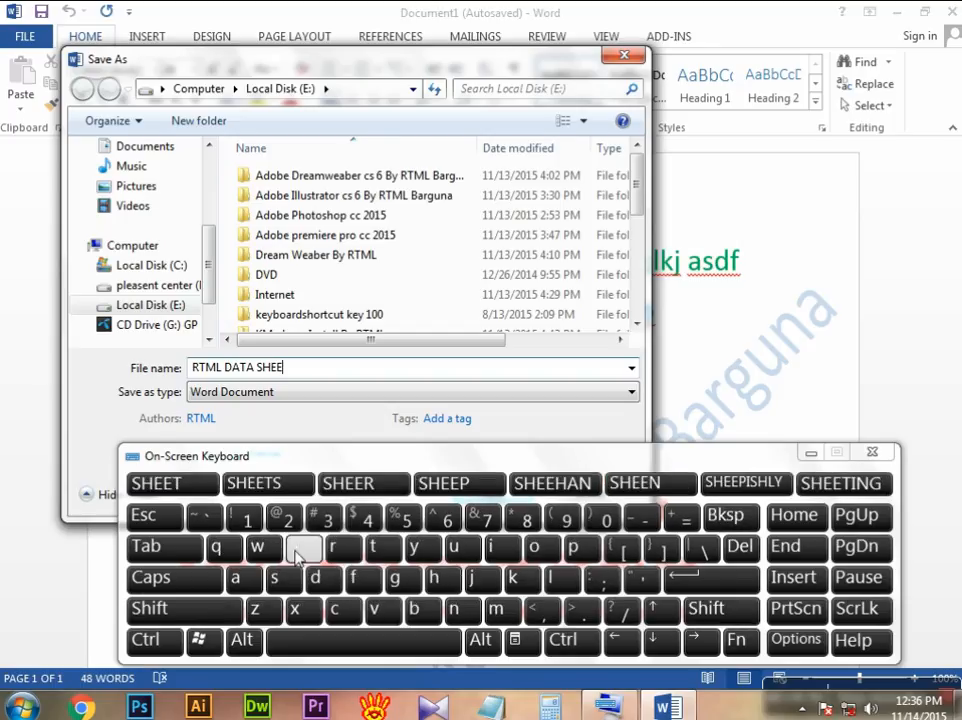
click(230, 613)
click(375, 549)
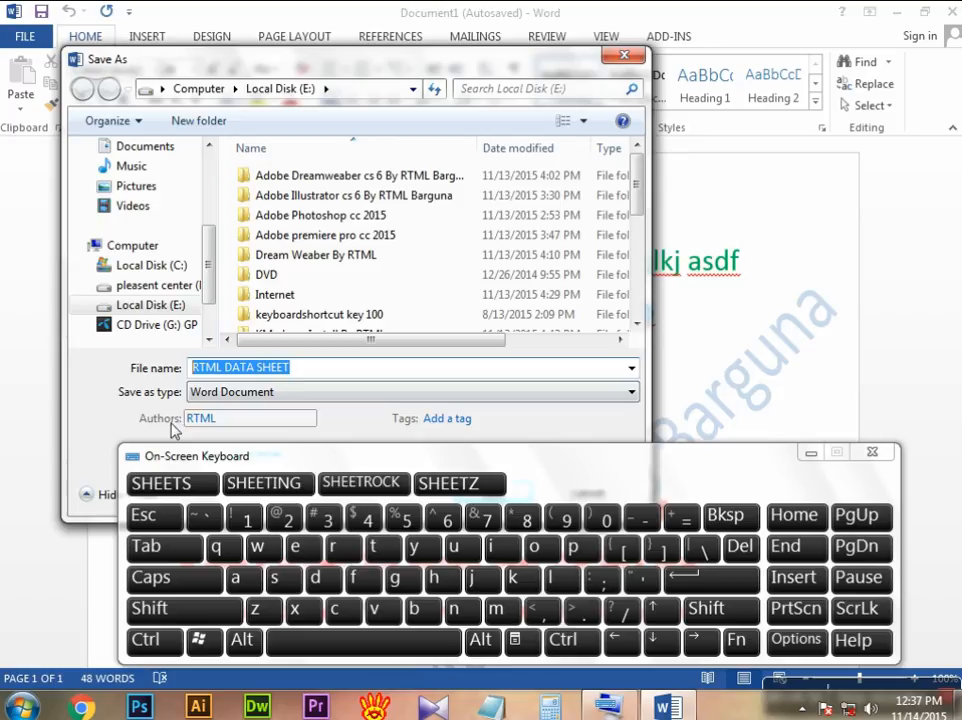
Step: Shift the Save As dialog slightly and choose Word Document as the file type
drag(337, 70, 334, 76)
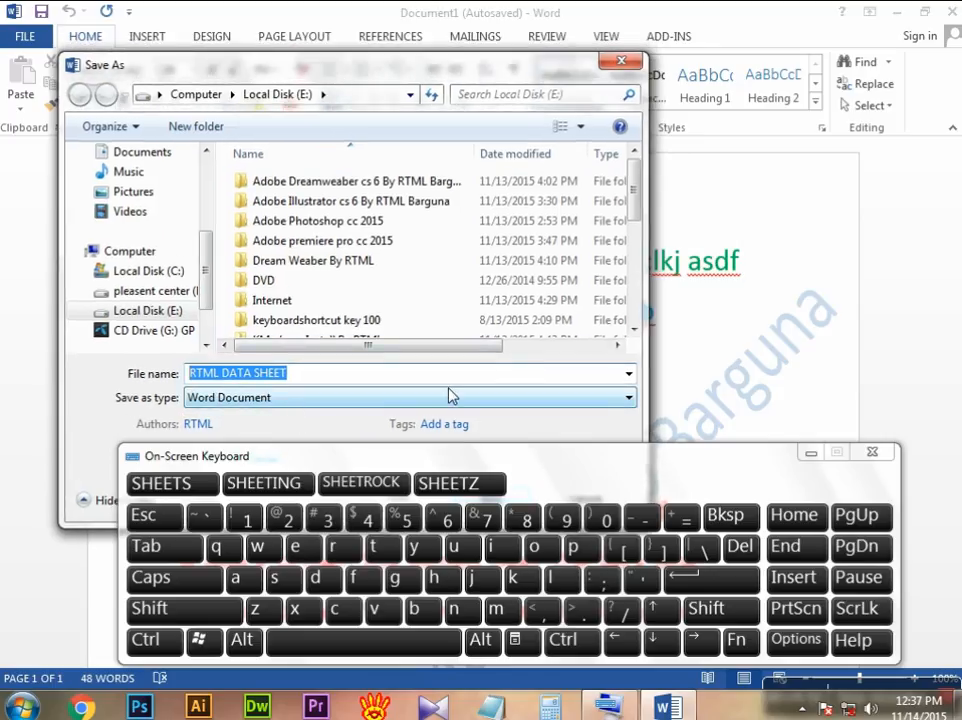
click(630, 399)
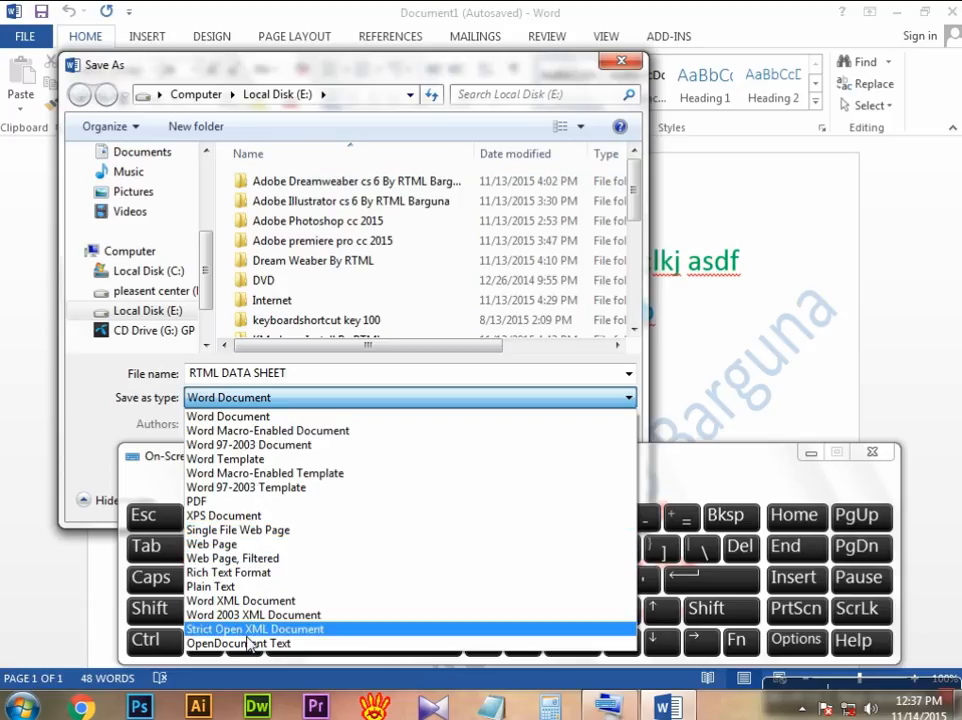
click(286, 418)
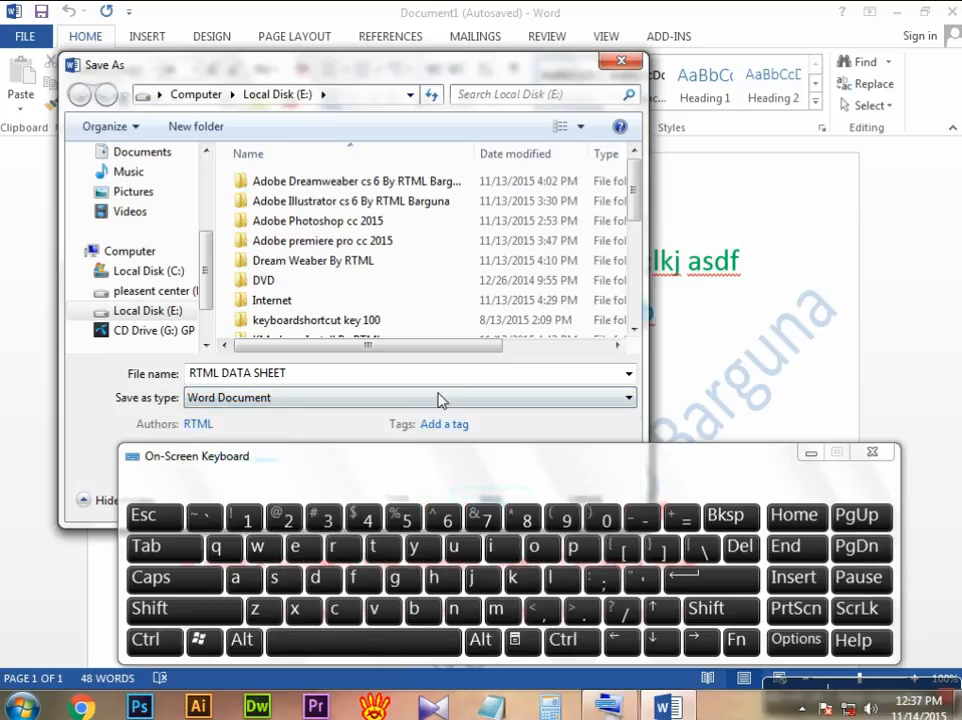
Step: Switch the save location to Computer and look over the available hard disk drives and removable devices
drag(205, 280, 208, 189)
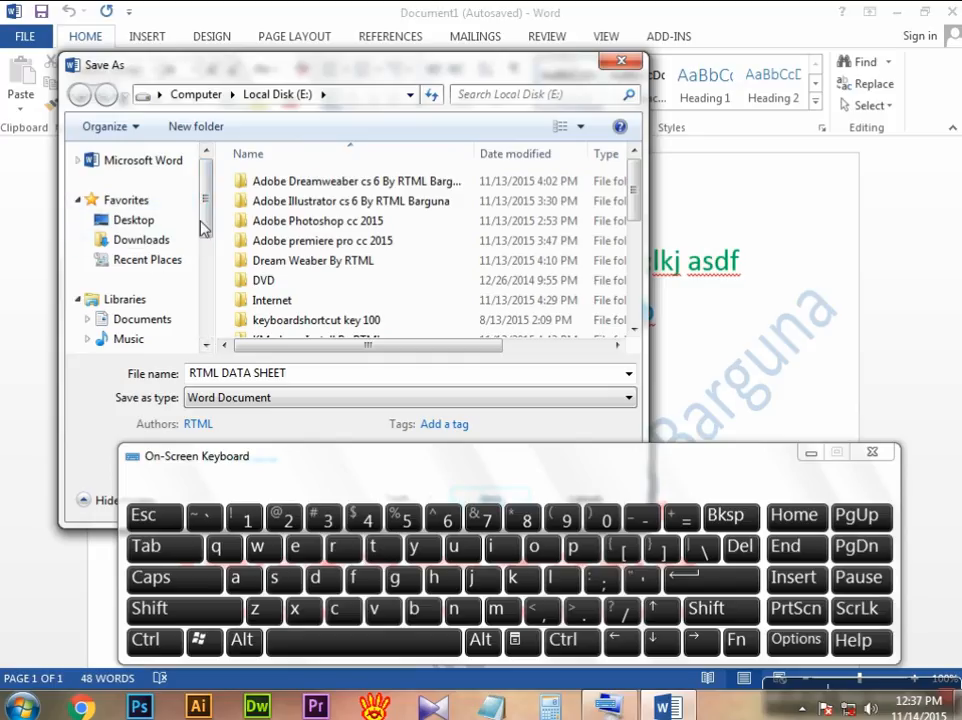
drag(202, 224, 200, 242)
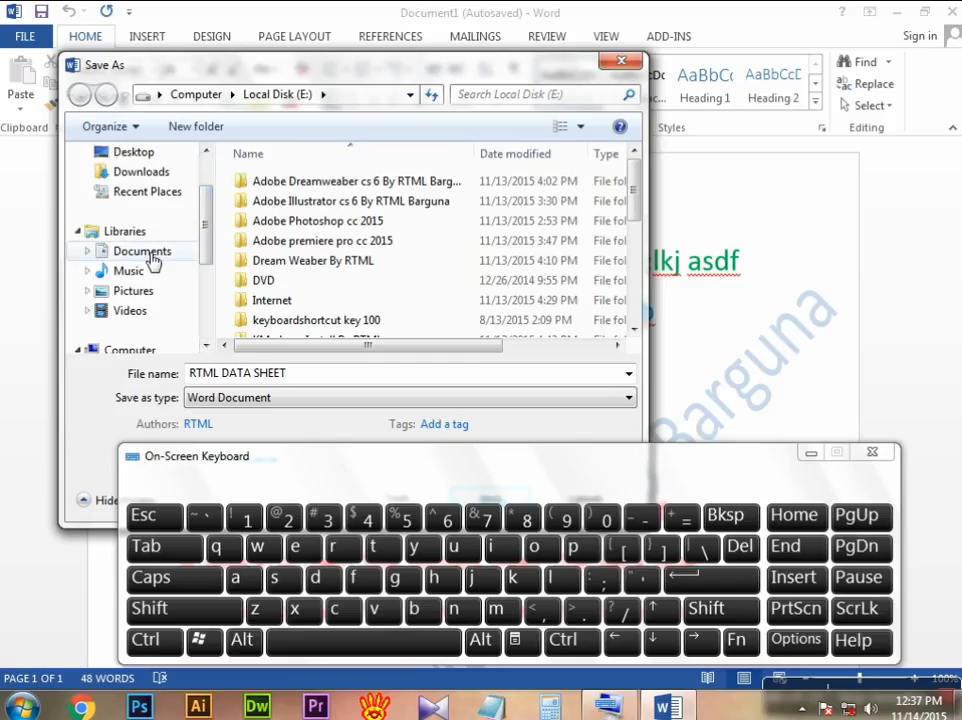
drag(207, 233, 204, 297)
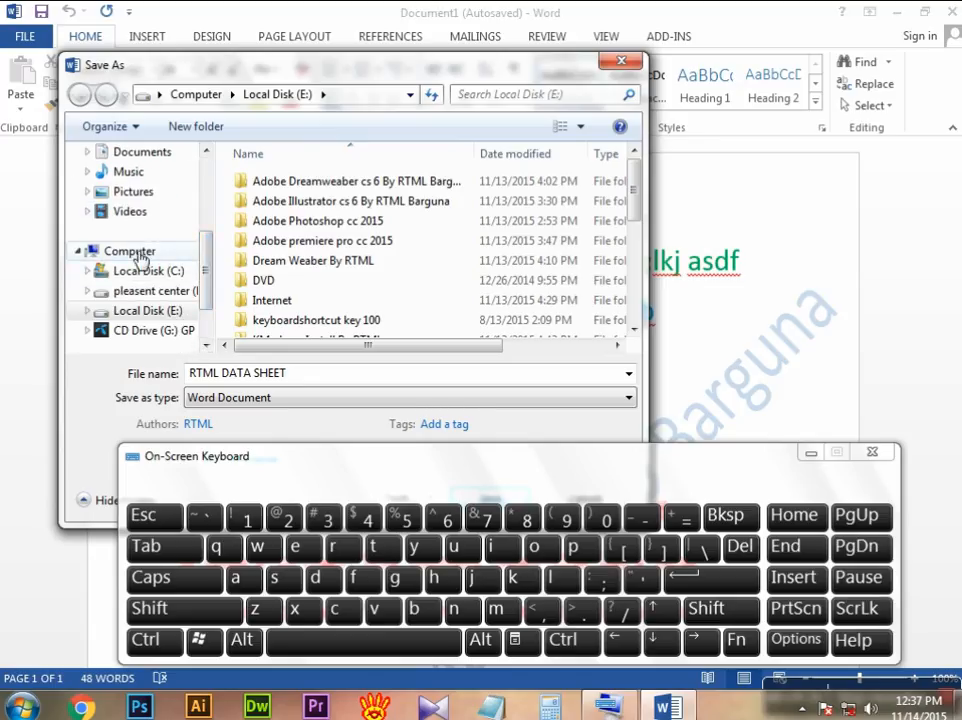
click(139, 255)
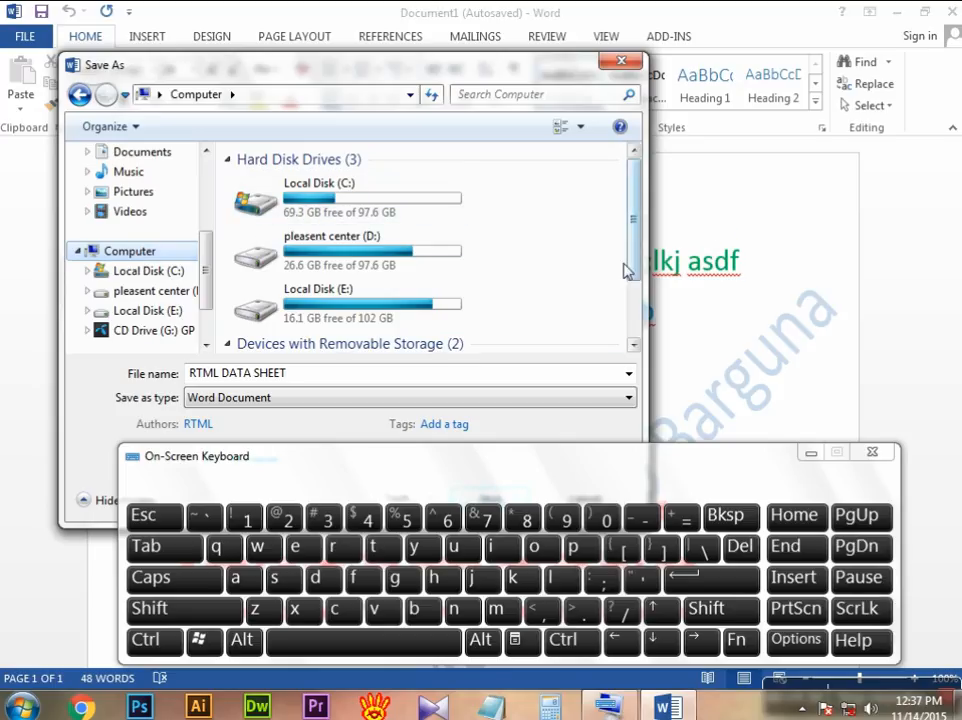
scroll(625, 279, down, 2)
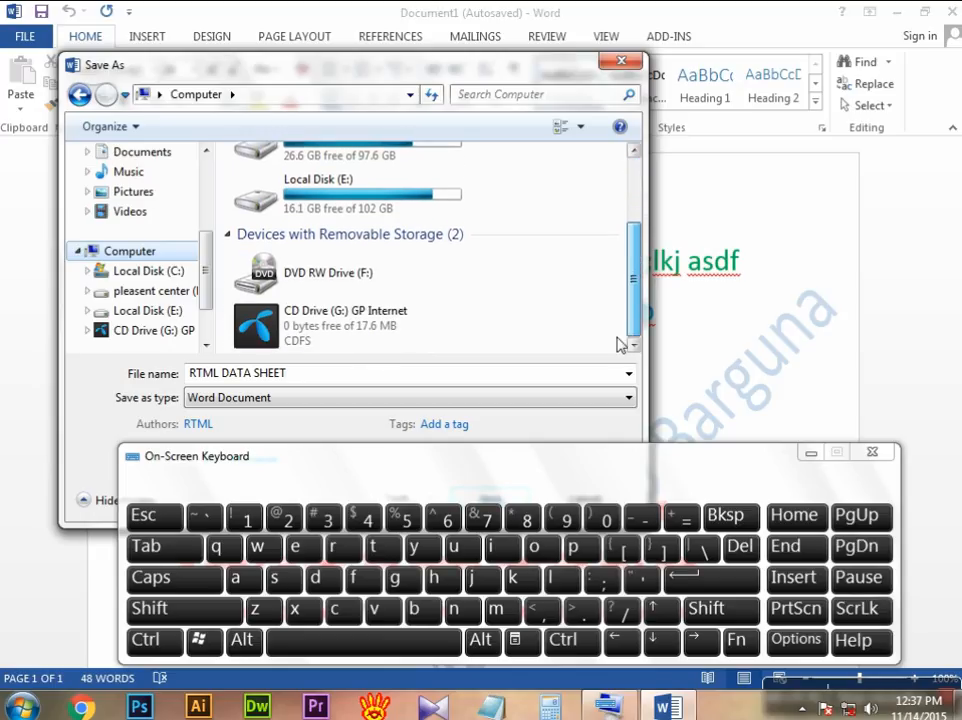
scroll(618, 300, up, 4)
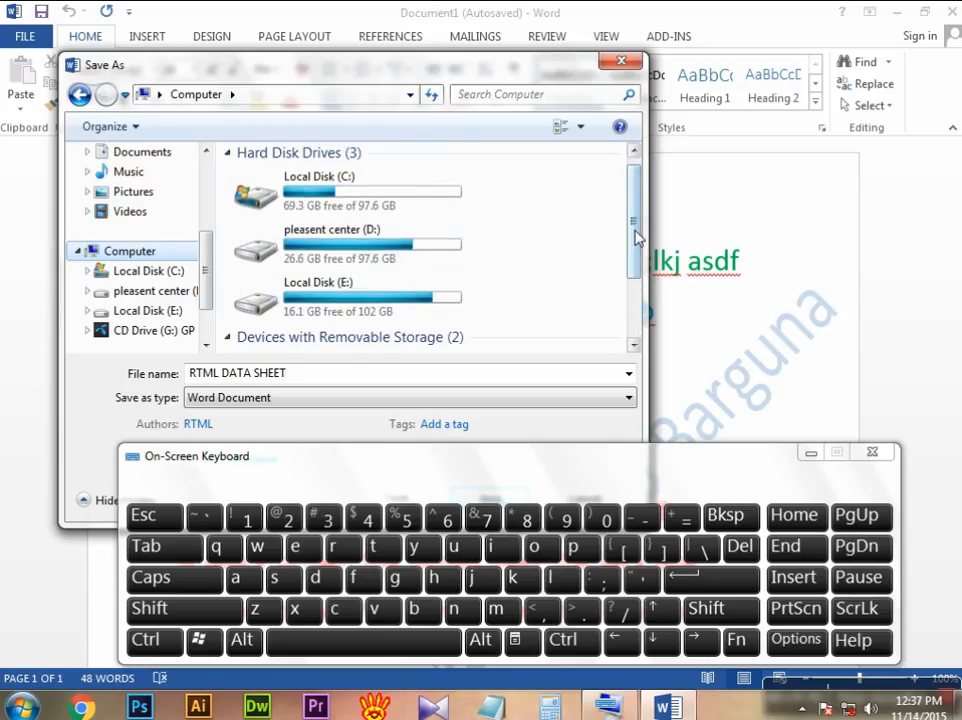
scroll(630, 230, down, 2)
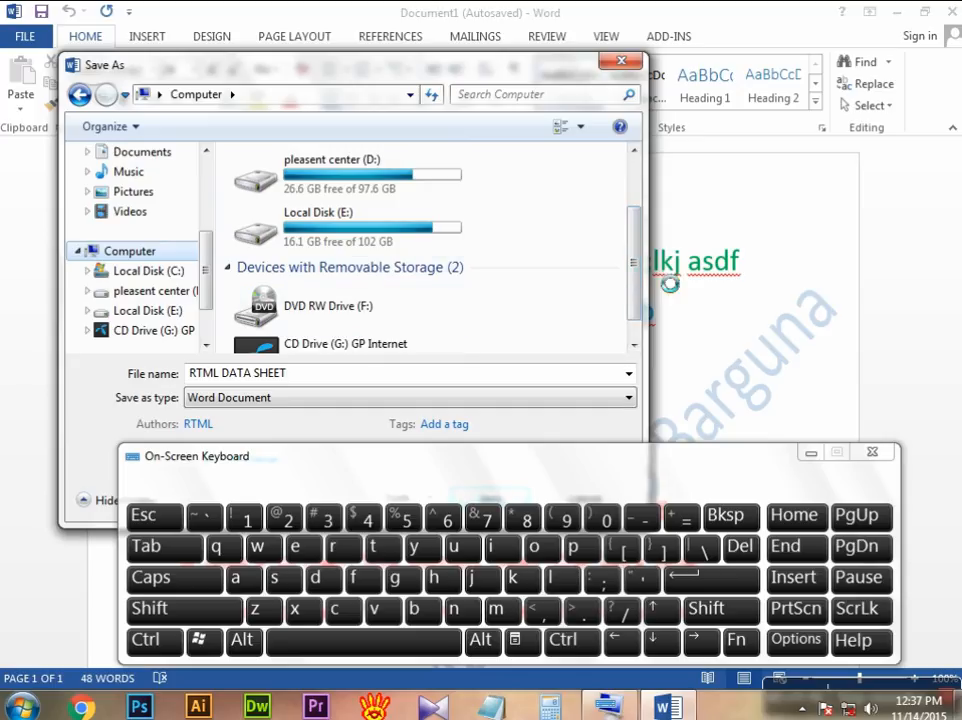
scroll(637, 250, up, 2)
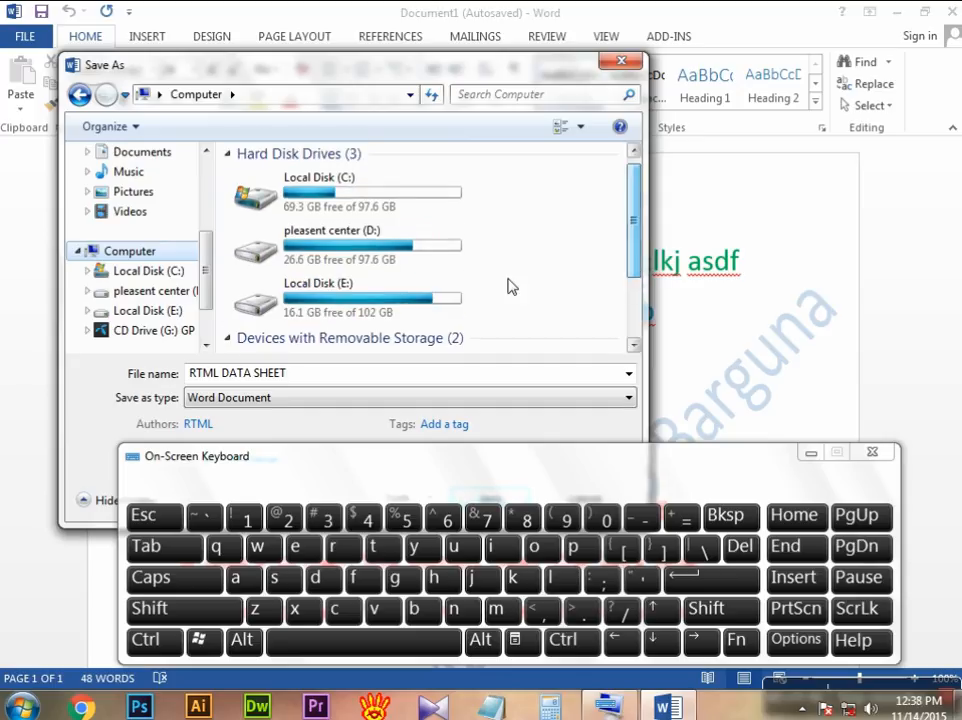
Step: Move the on-screen keyboard down to uncover the Save As dialog's buttons, leaving the pleasent center (D:) drive deselected
click(355, 250)
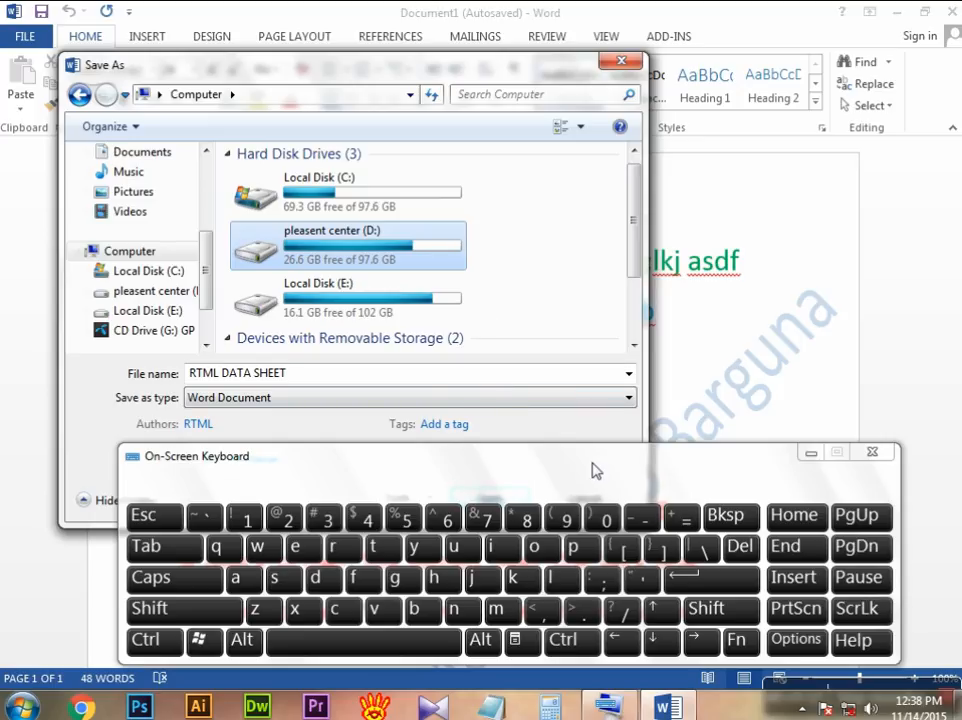
drag(627, 464, 603, 594)
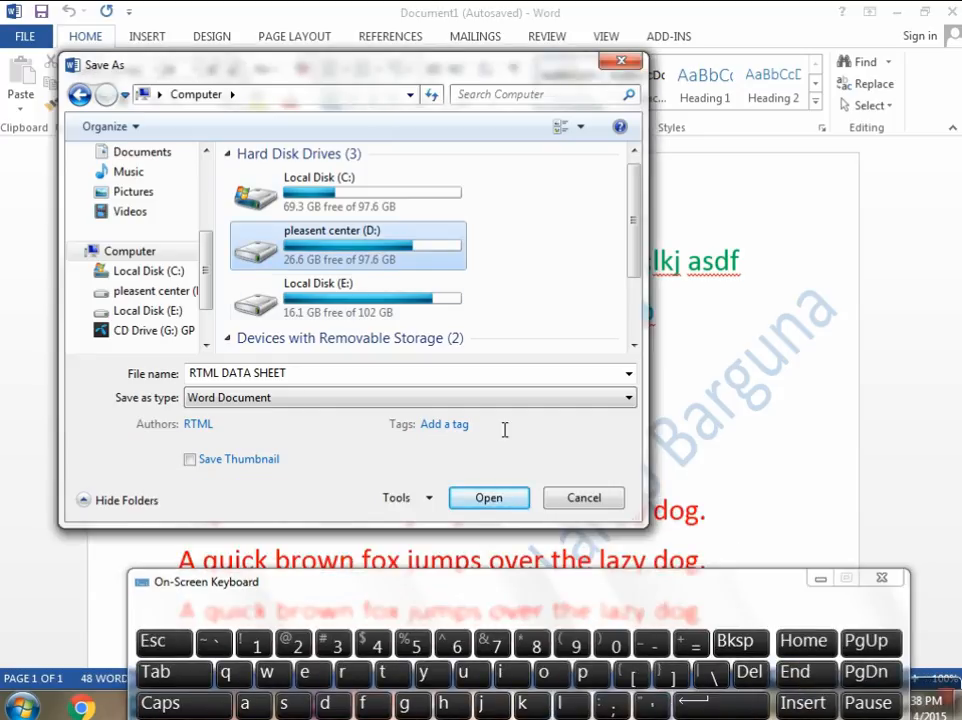
click(519, 274)
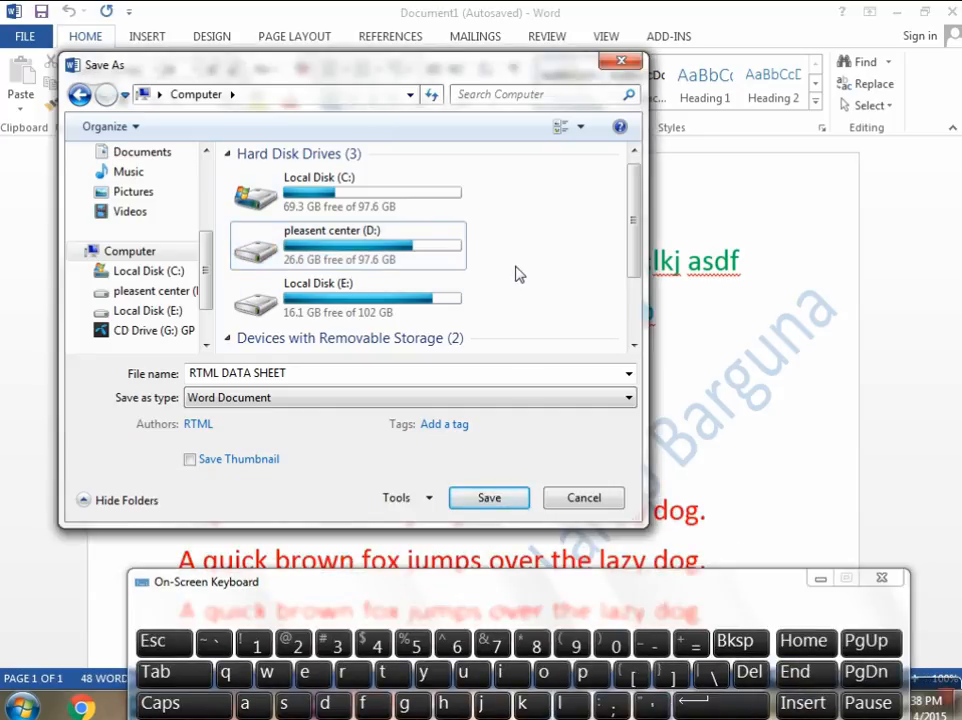
Step: Open the pleasent center (D:) drive as the save location and look through its folders
click(392, 250)
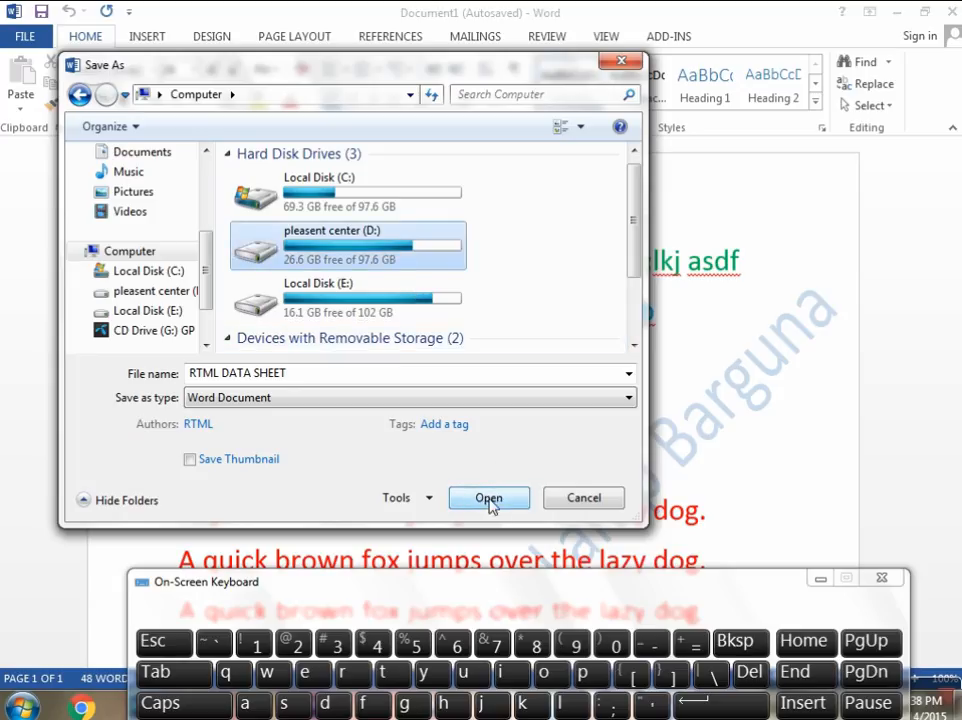
click(544, 281)
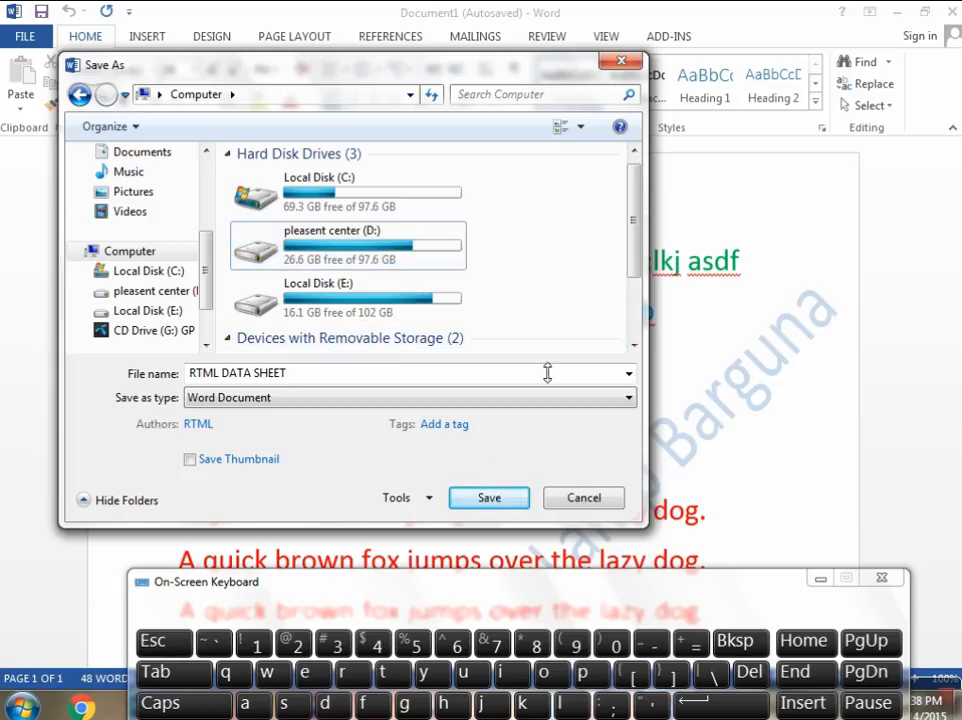
click(395, 247)
click(478, 497)
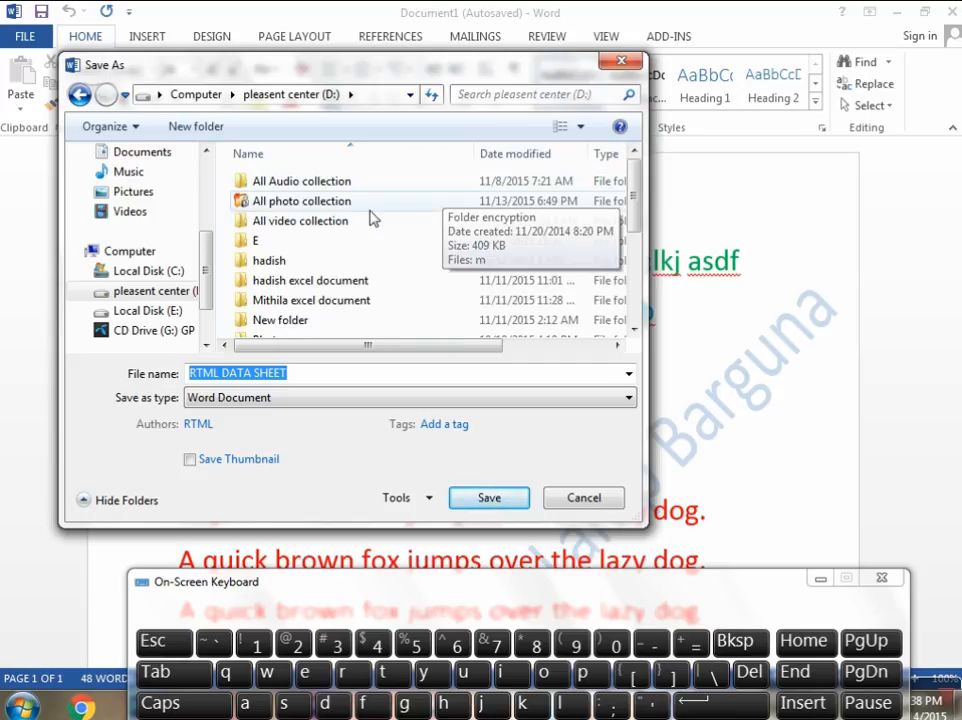
drag(632, 222, 632, 175)
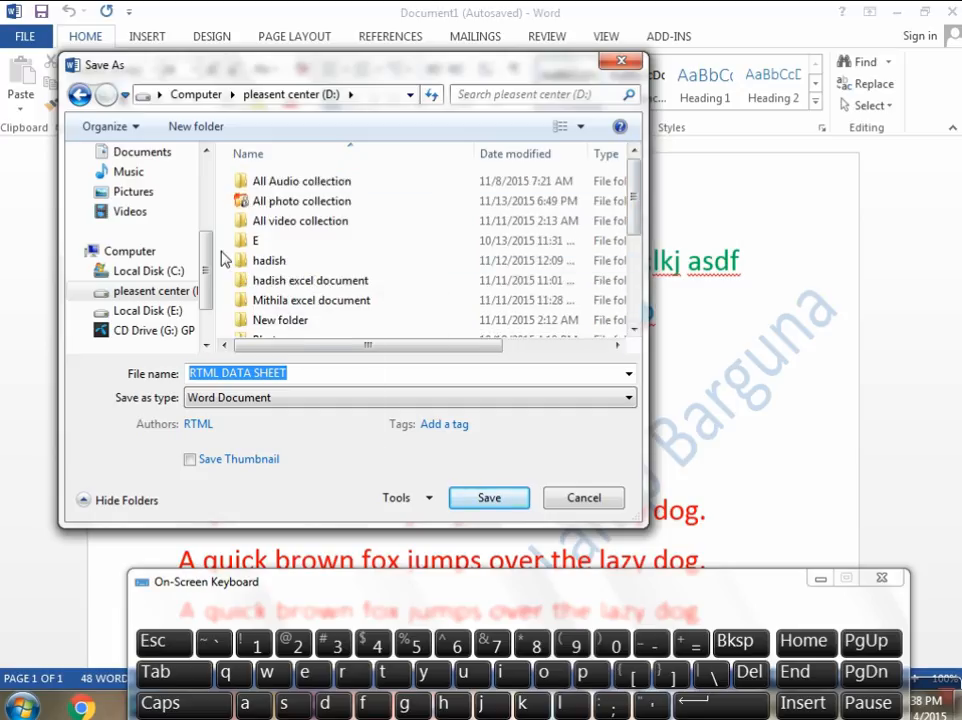
Step: Create a new folder on the pleasent center (D:) drive from within the Save As dialog
right_click(224, 259)
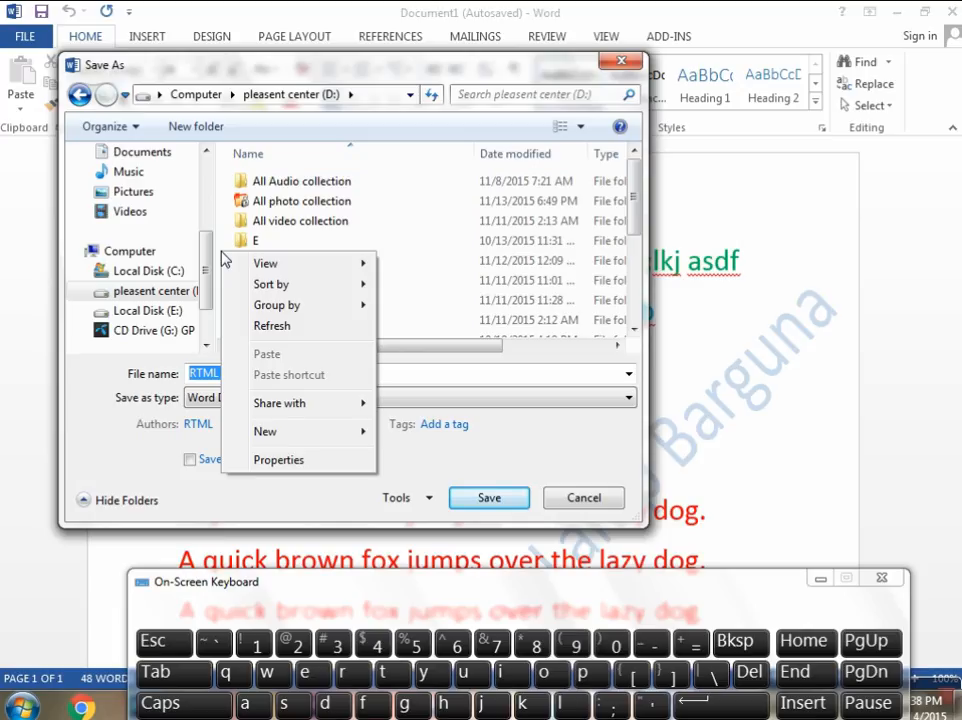
mouse_move(266, 264)
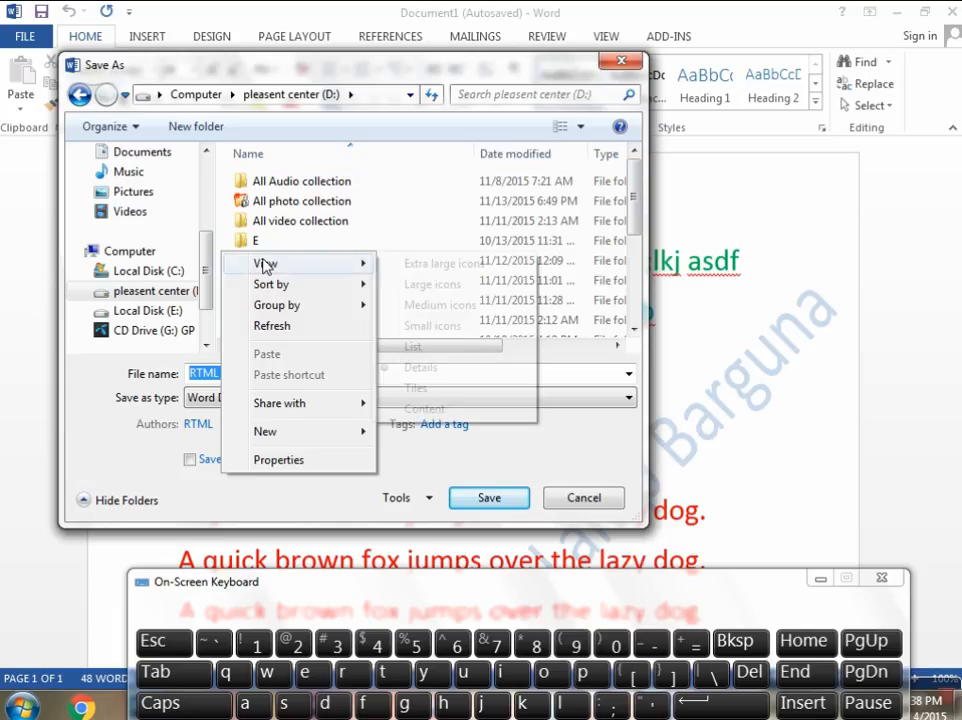
mouse_move(288, 290)
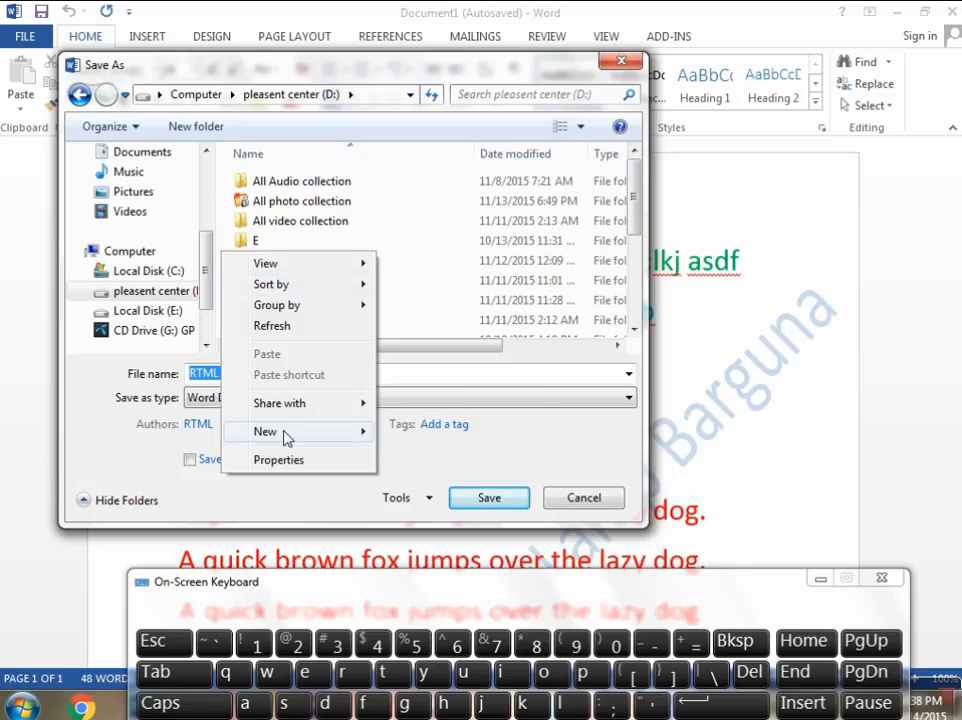
mouse_move(282, 443)
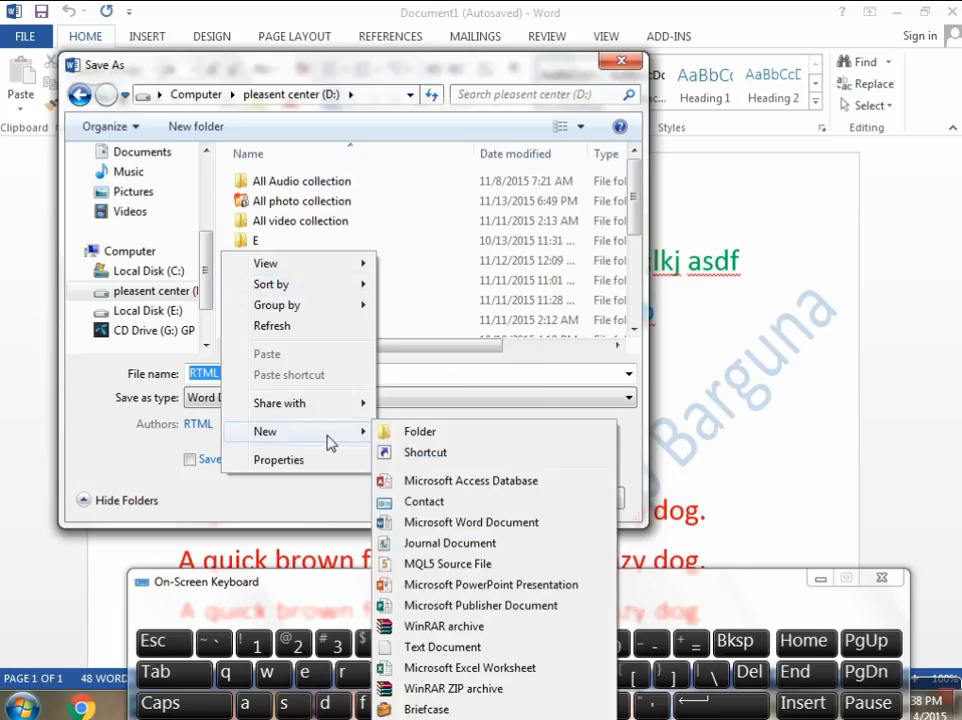
click(463, 441)
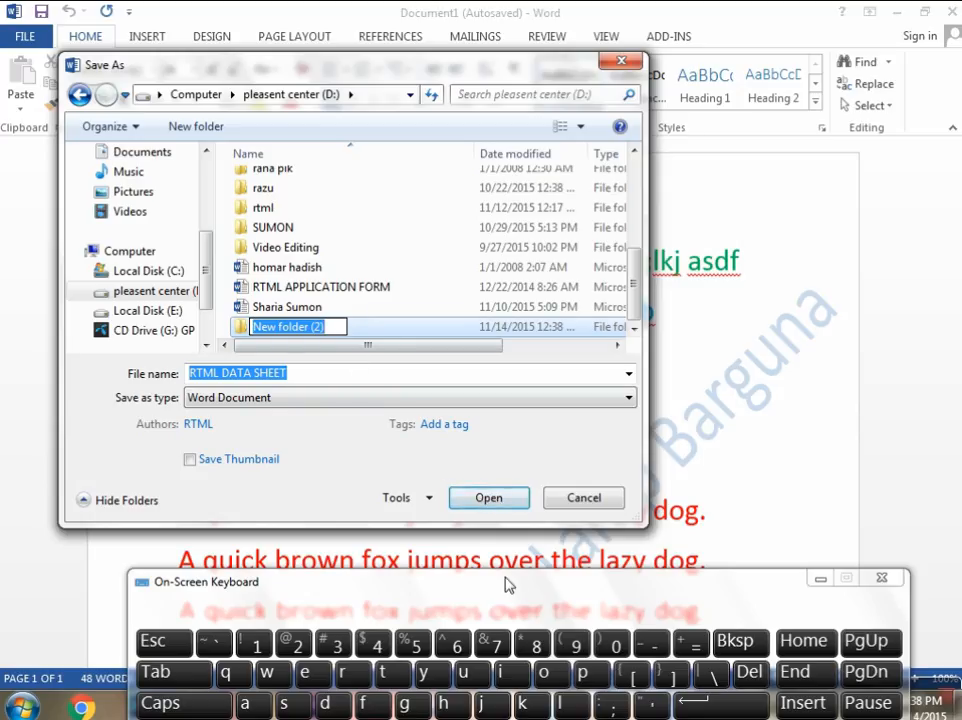
drag(497, 588, 484, 550)
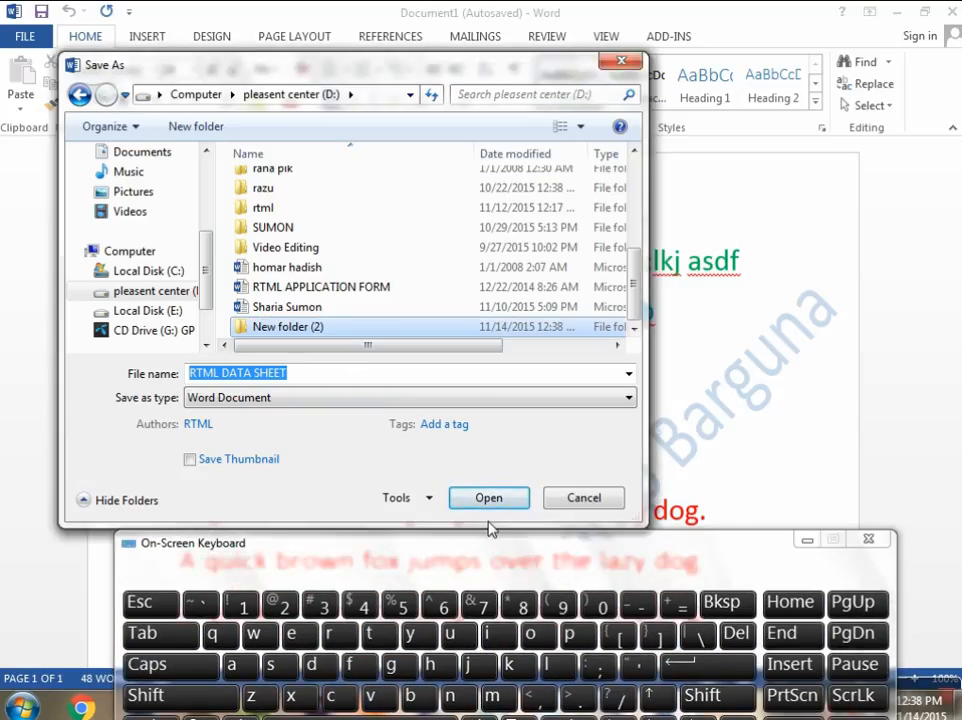
click(318, 330)
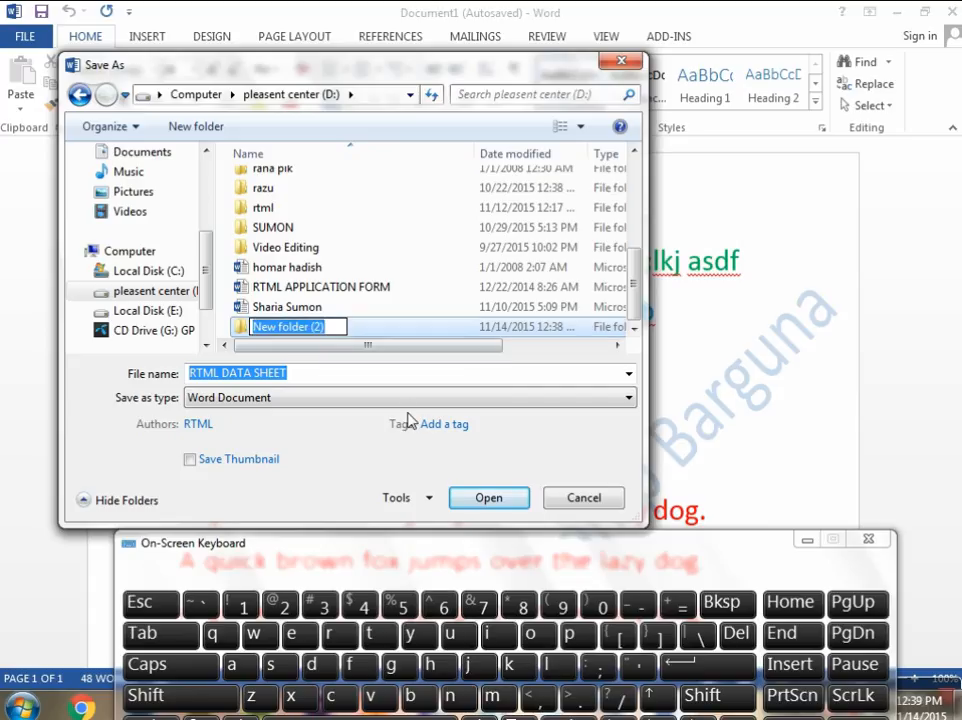
mouse_move(438, 557)
mouse_down()
mouse_move(453, 540)
mouse_move(432, 556)
mouse_up()
click(351, 414)
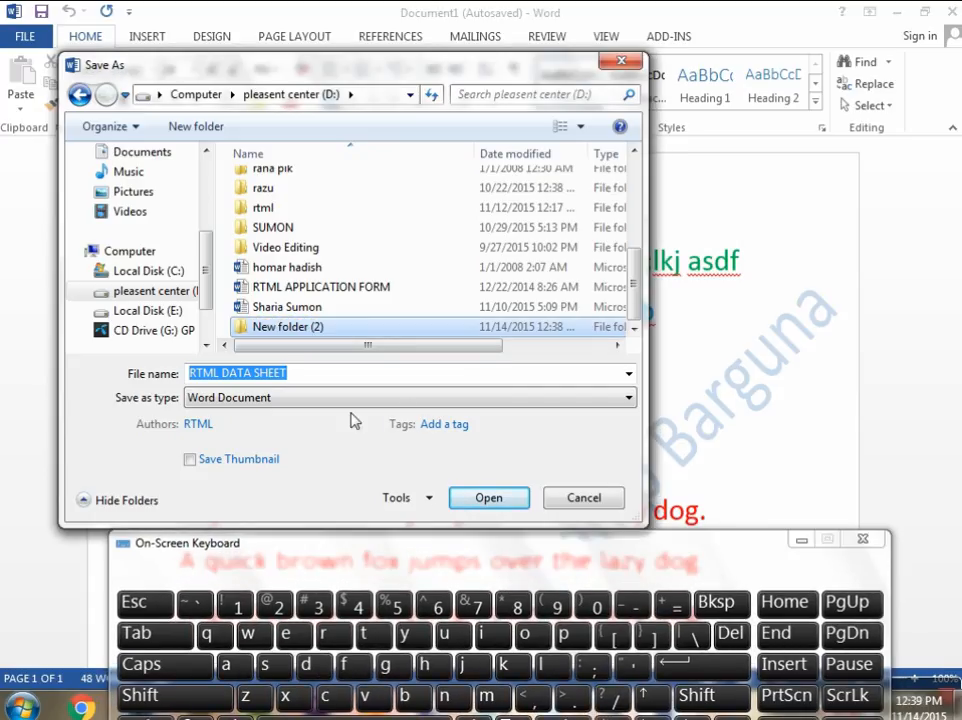
Step: Try to rename the new folder on the D: drive as RTML, and decline merging it with the existing folder
click(318, 330)
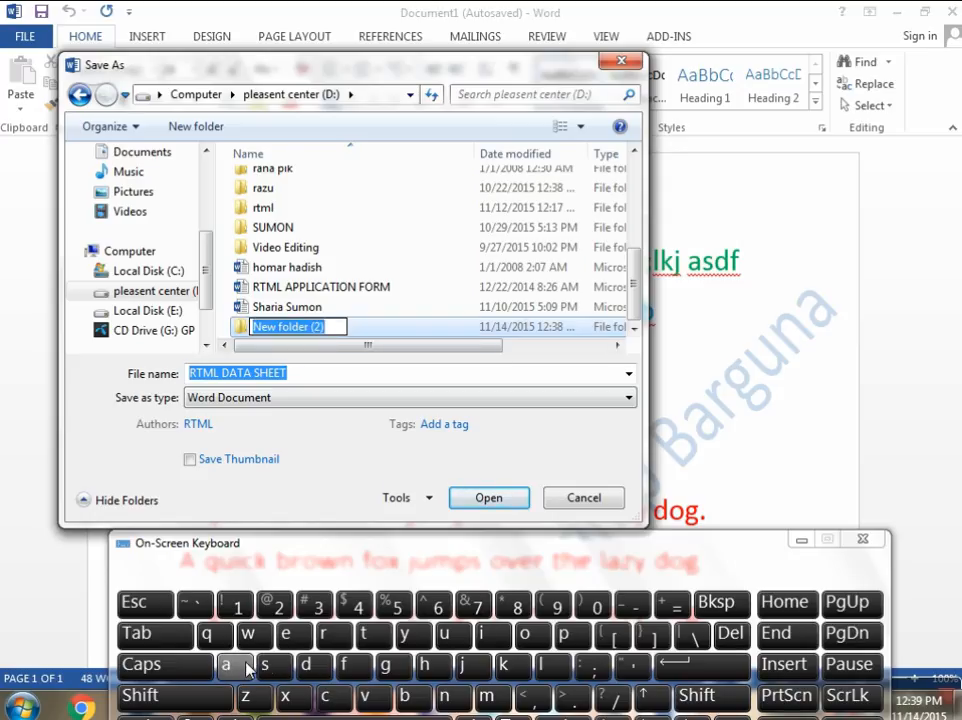
click(190, 699)
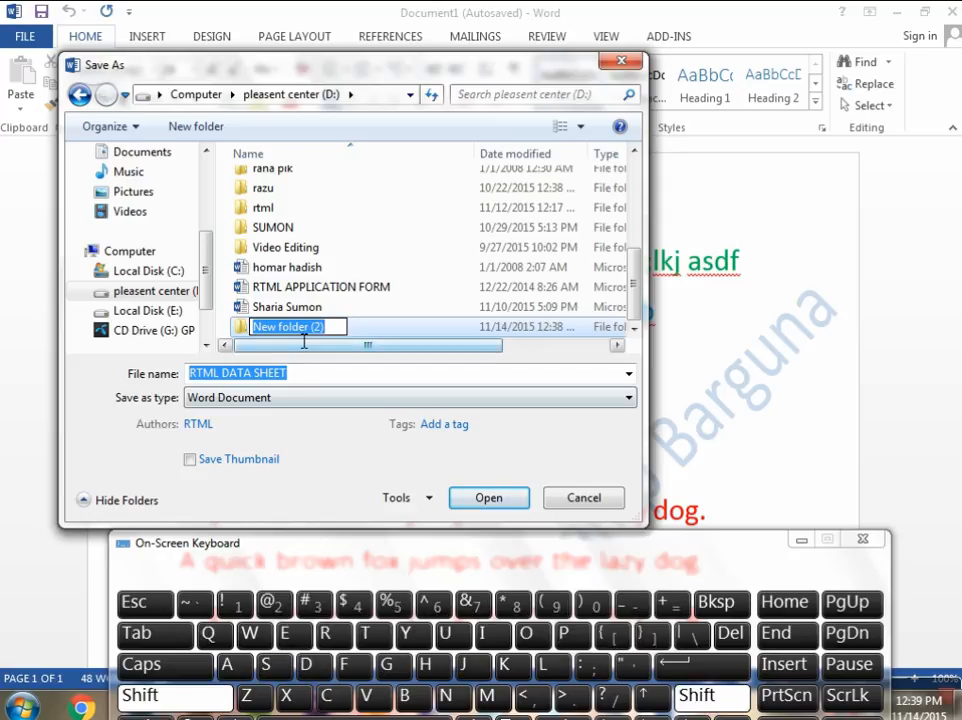
click(330, 636)
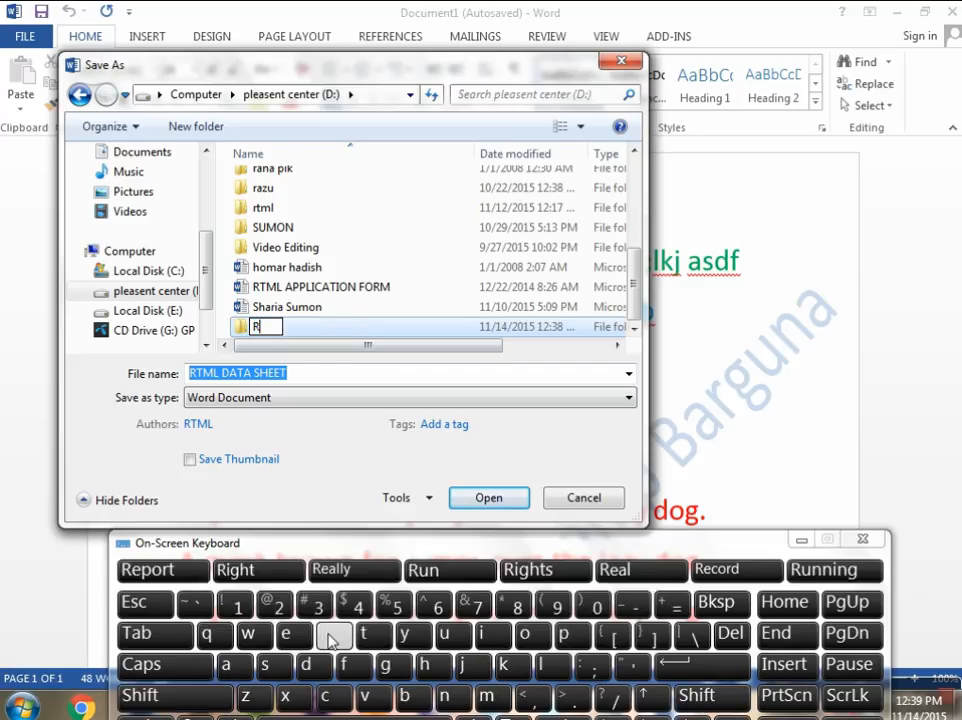
click(170, 665)
click(370, 637)
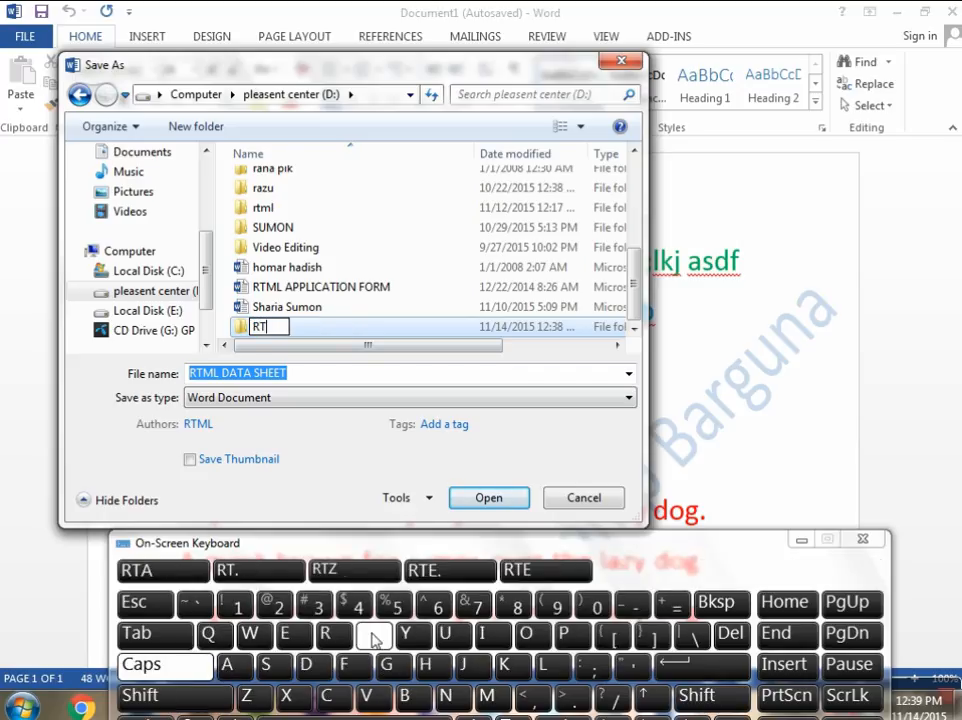
click(487, 695)
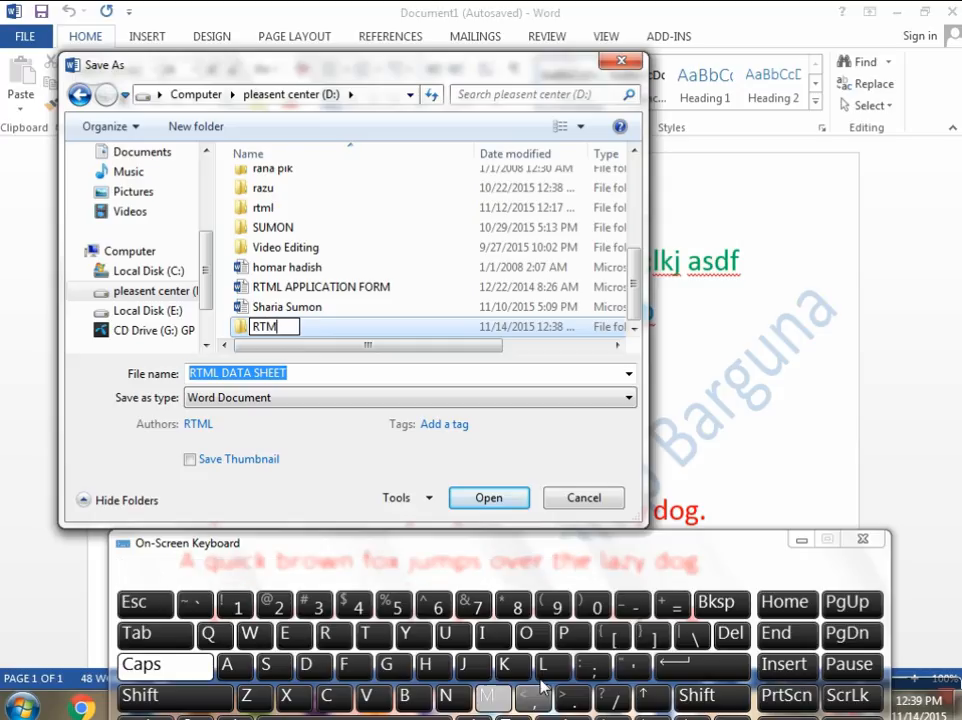
click(541, 665)
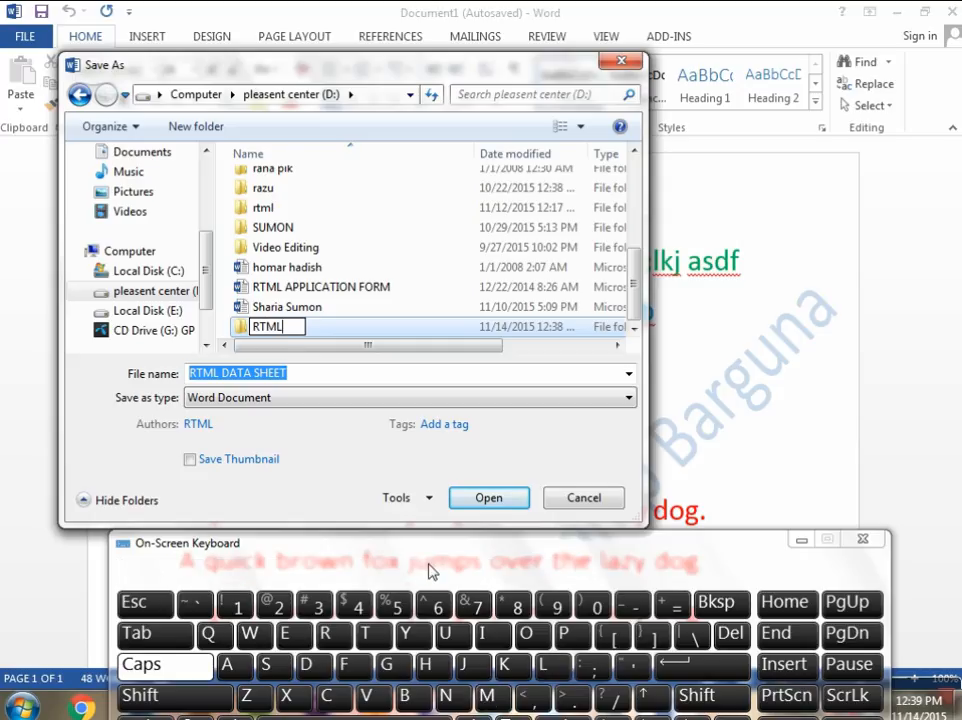
drag(480, 552, 468, 506)
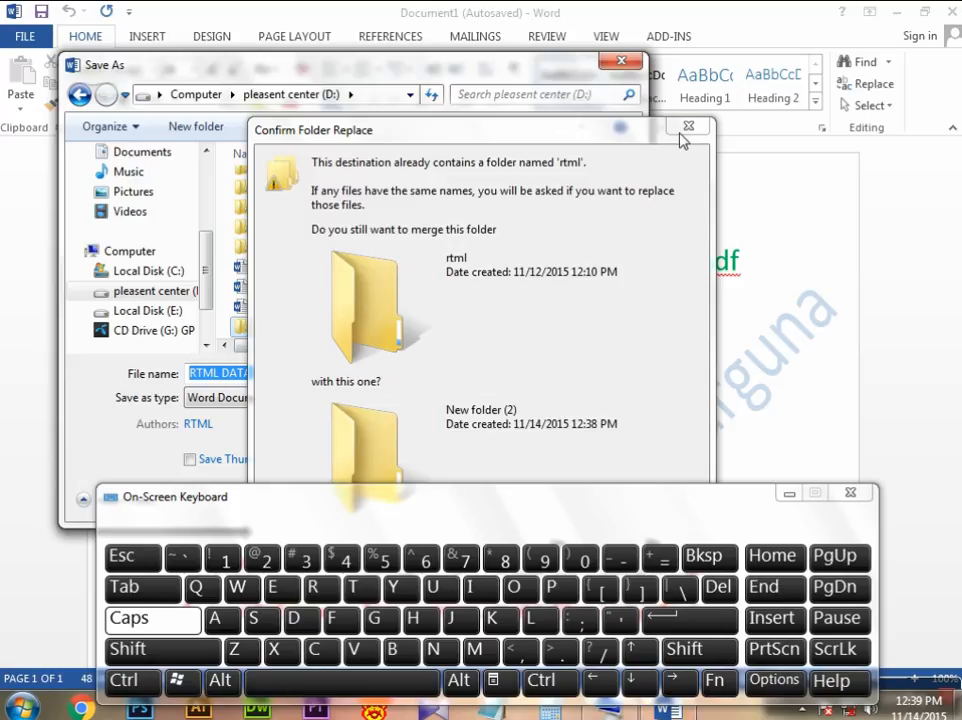
click(686, 128)
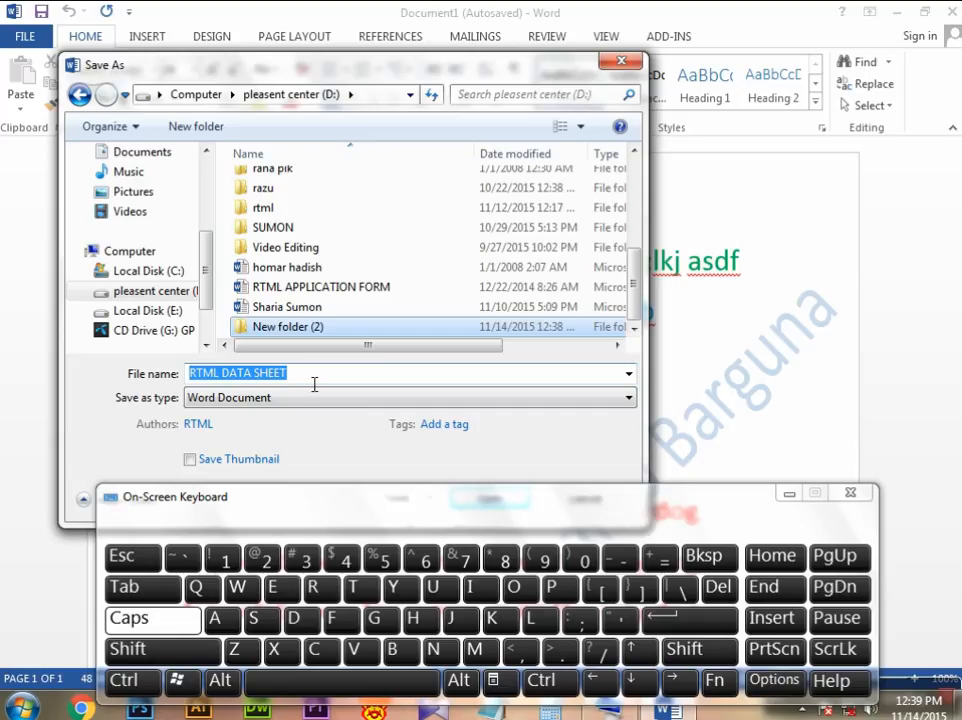
Step: Reopen the new folder's name for editing and enter "RTML DATA" in capitals, followed by a space
click(318, 330)
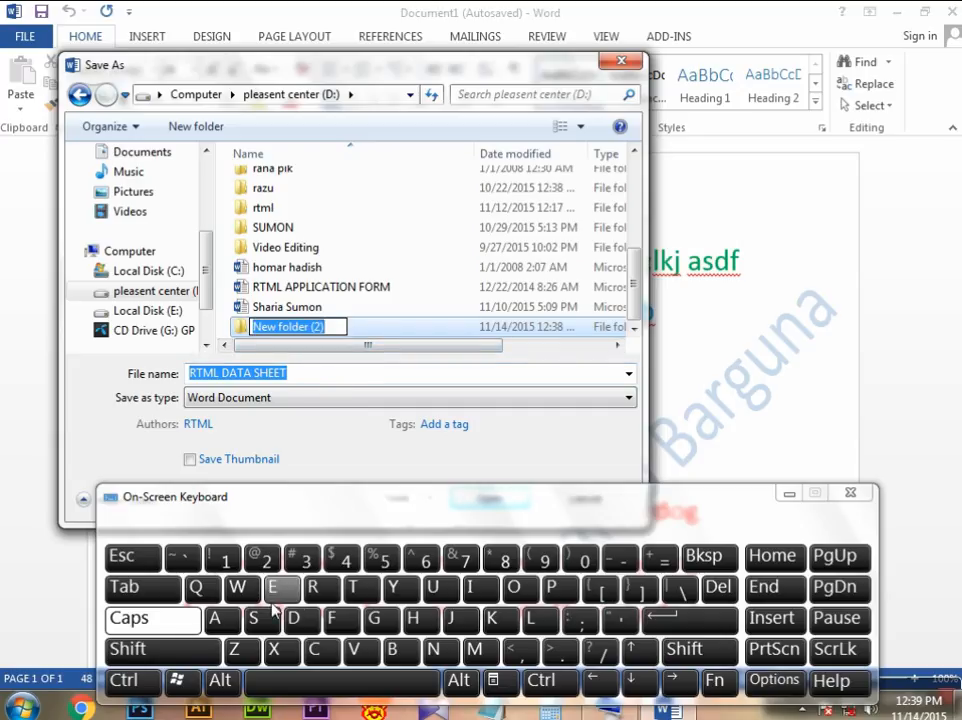
click(313, 590)
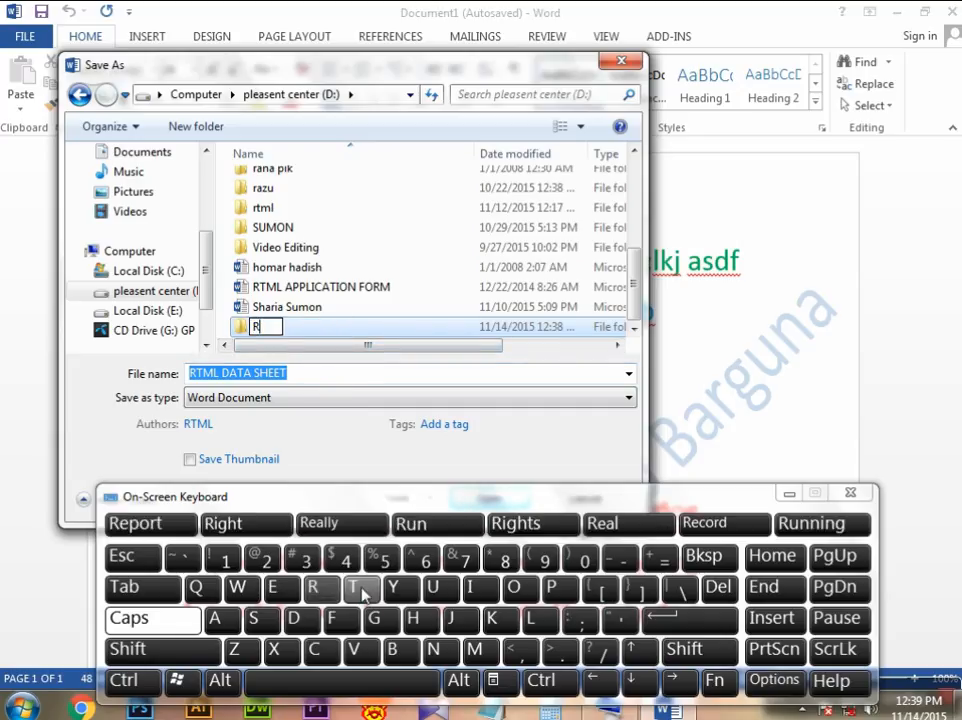
click(362, 587)
click(475, 649)
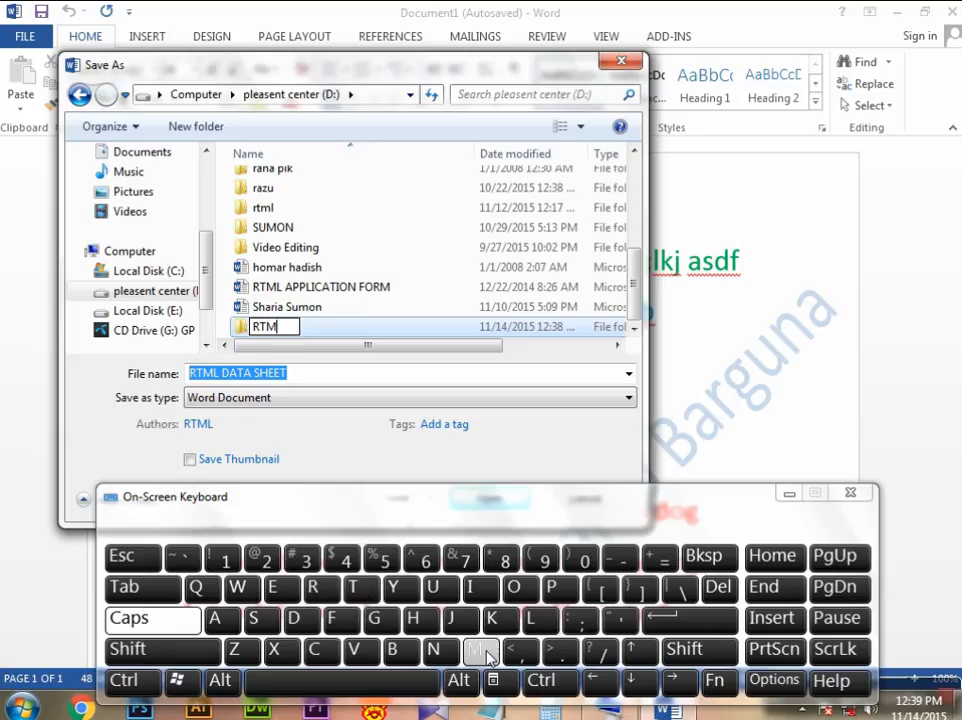
click(533, 622)
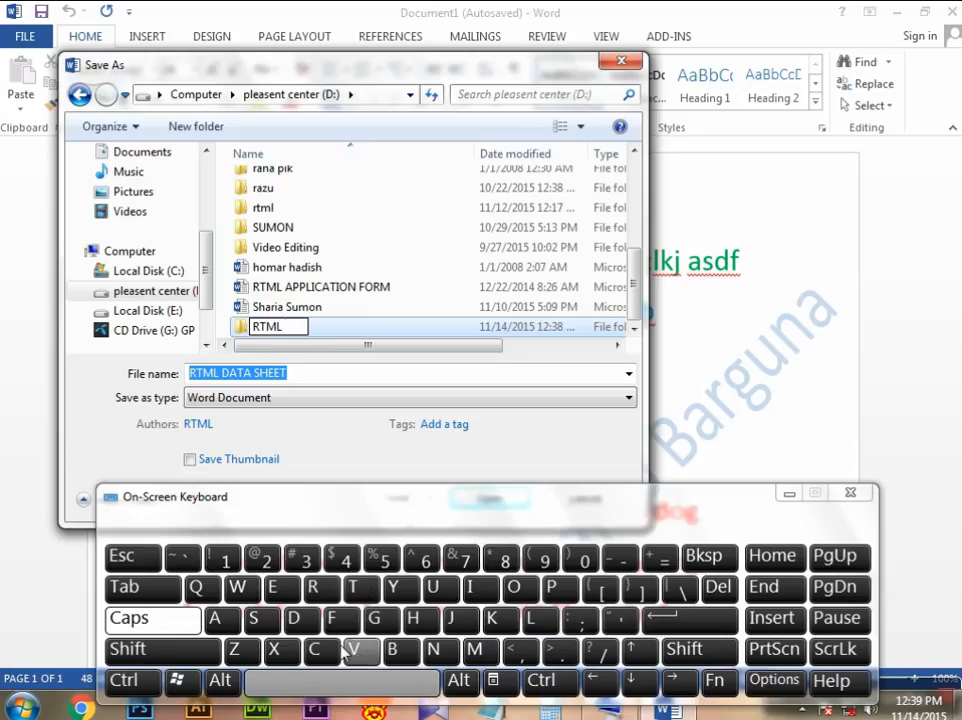
click(294, 620)
click(214, 618)
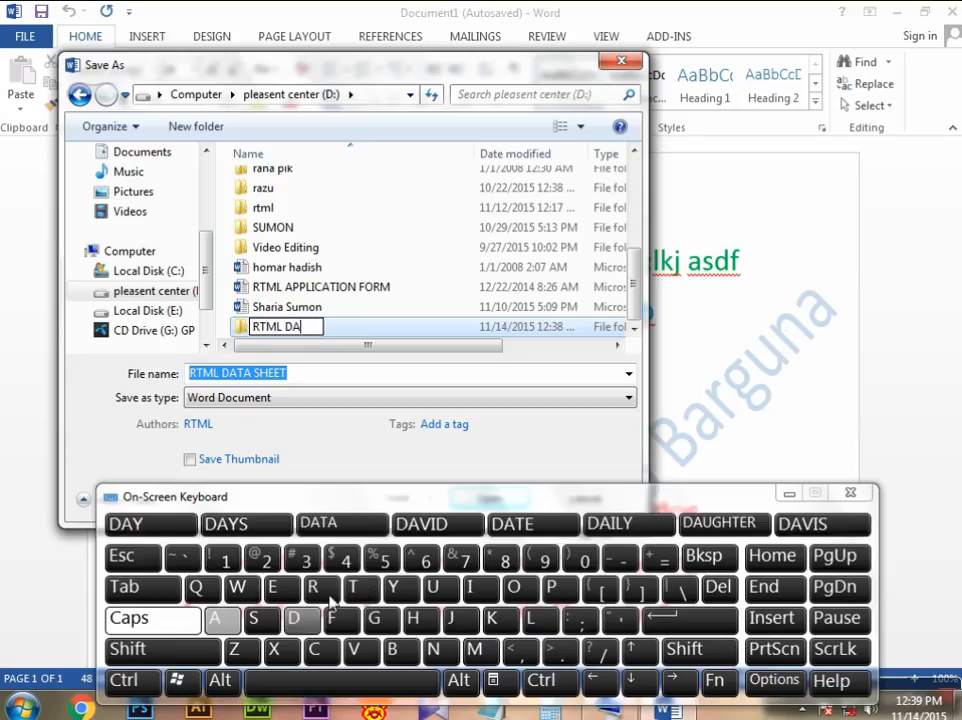
click(356, 584)
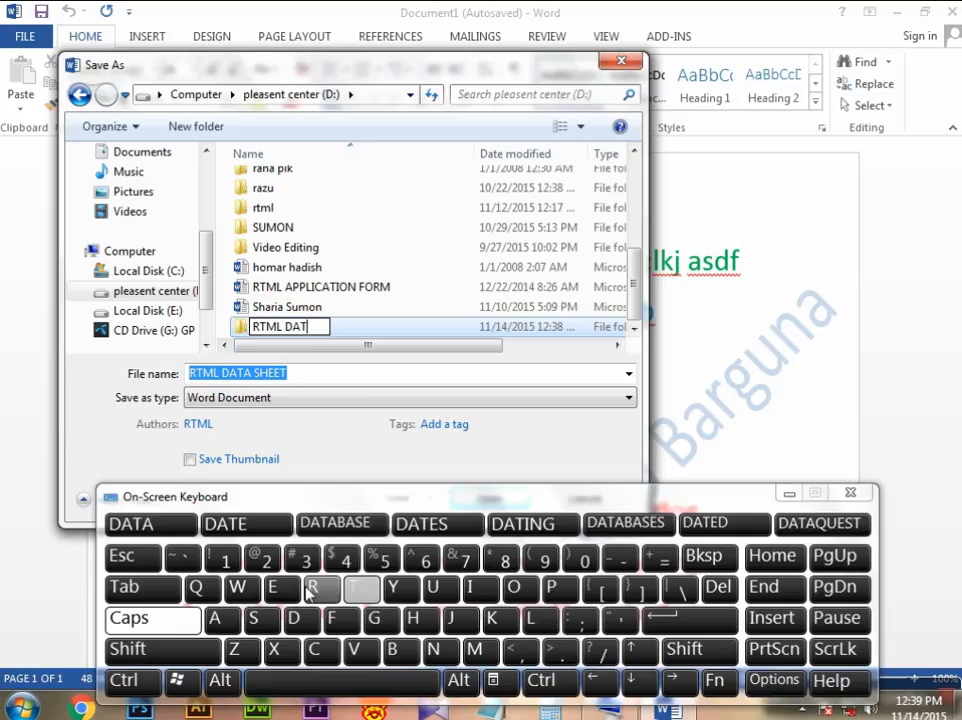
click(216, 618)
click(333, 683)
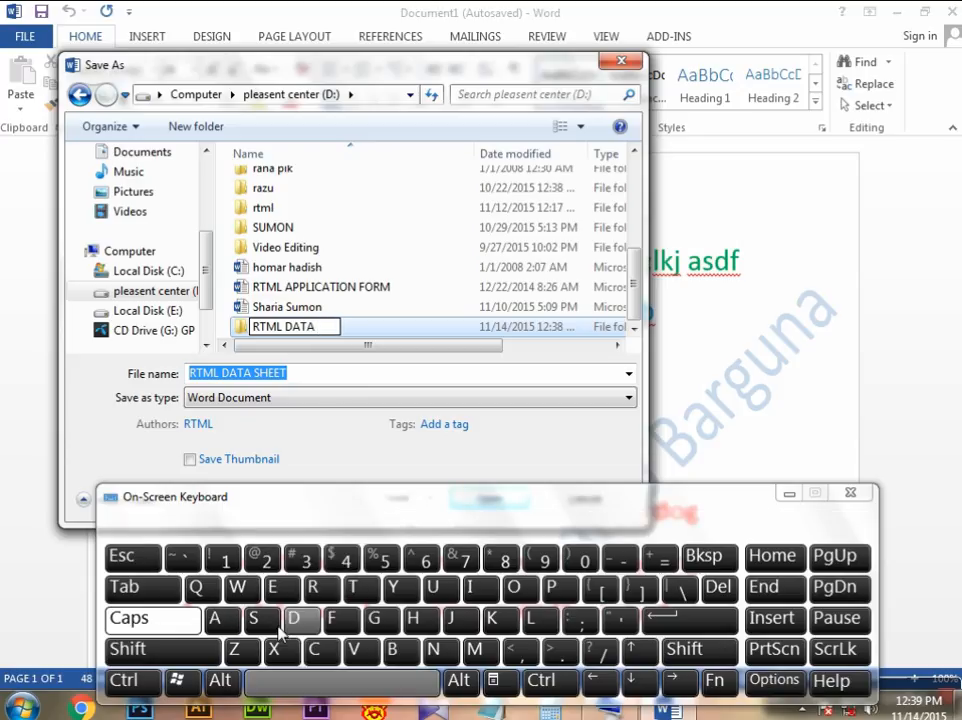
Step: Add the word "SHEET" so the folder name reads "RTML DATA SHEET", and confirm the rename
click(257, 619)
click(412, 618)
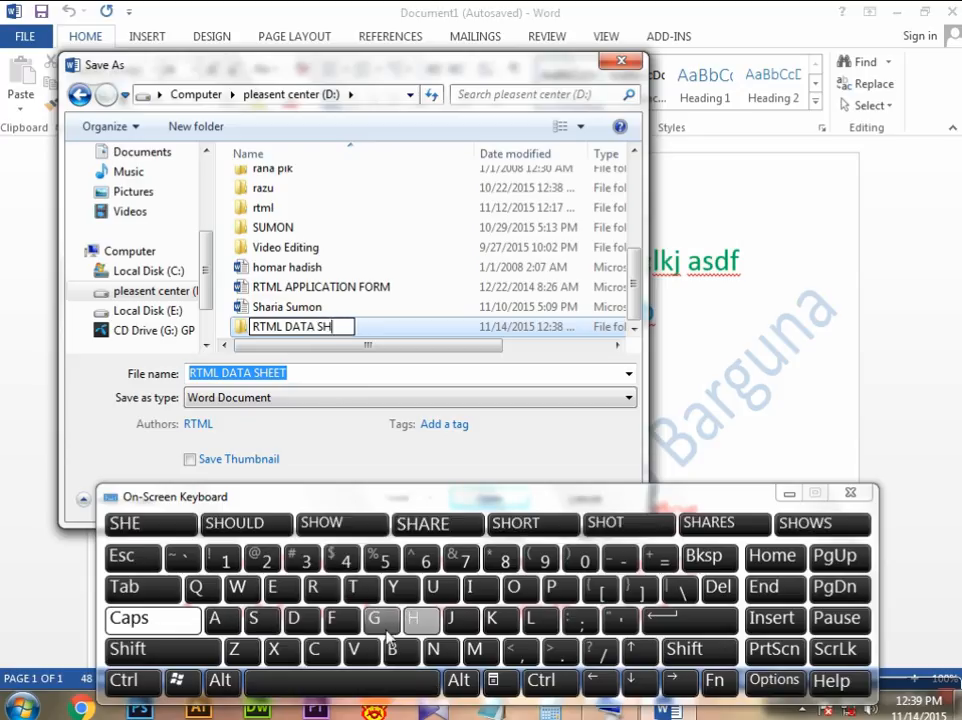
click(280, 588)
click(280, 588)
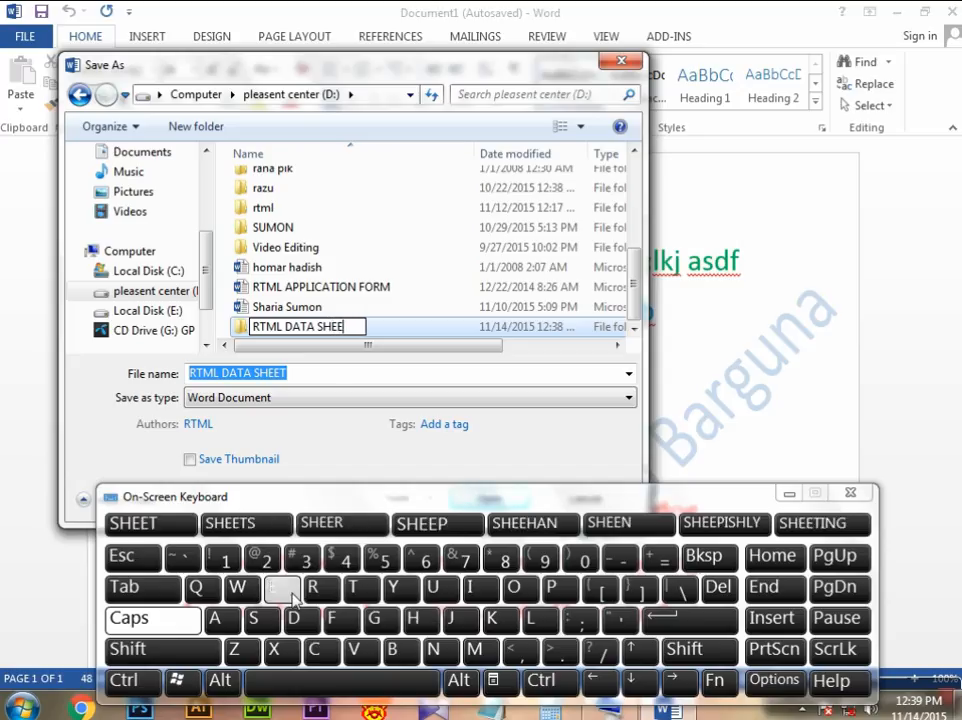
click(370, 590)
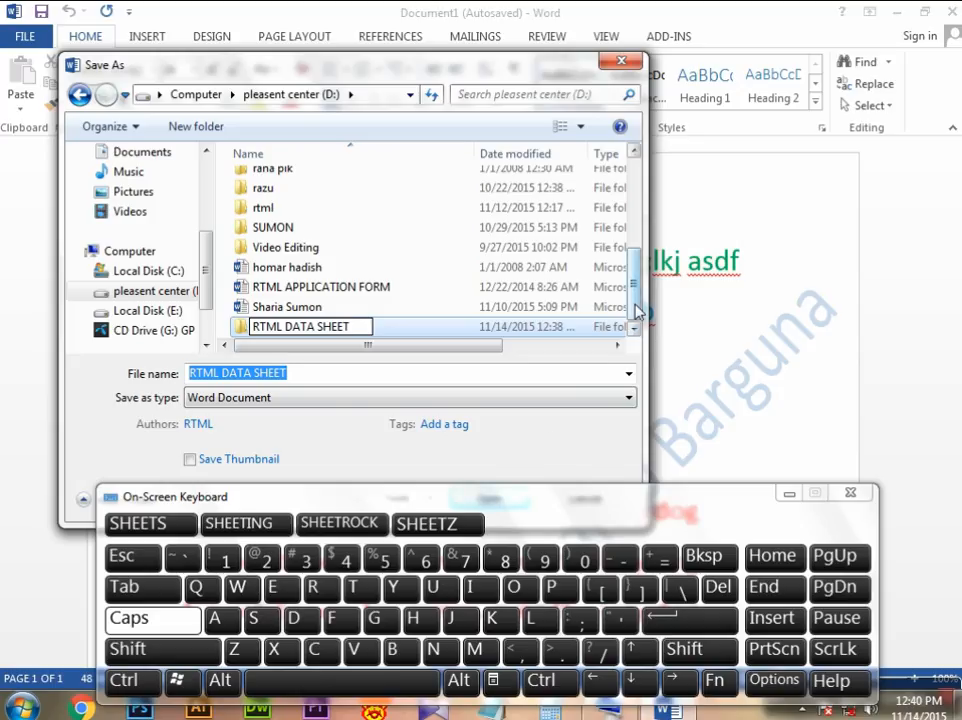
click(548, 451)
Step: Save the document as RTML DATA SHEET inside the RTML DATA SHEET folder, with the on-screen keyboard moved clear of the dialog's buttons
drag(545, 507, 532, 586)
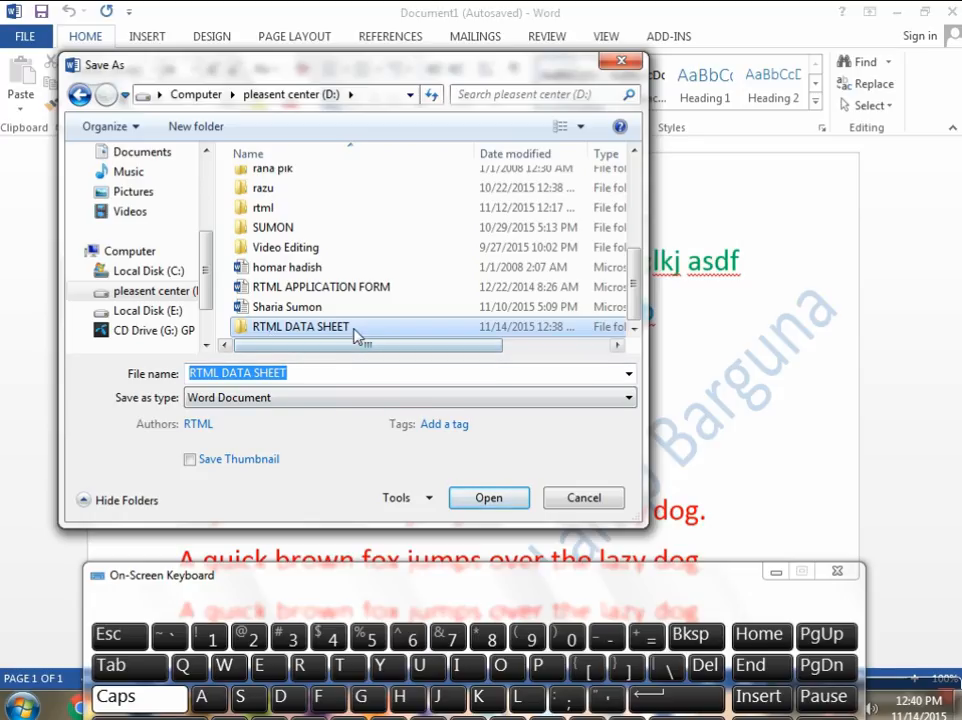
click(489, 500)
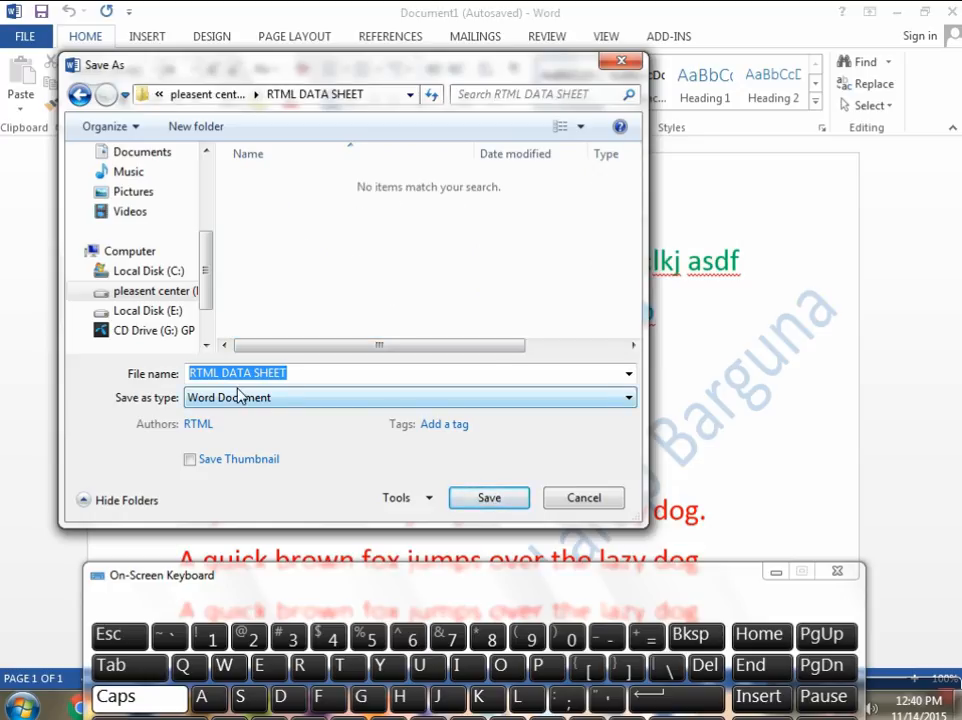
click(490, 500)
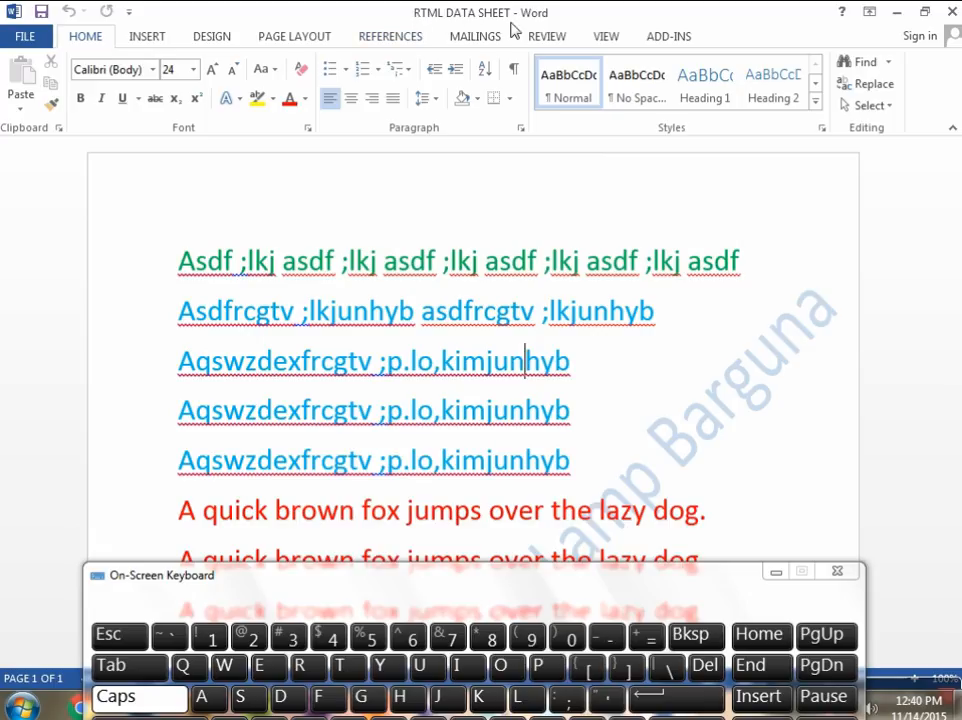
click(661, 369)
scroll(537, 336, down, 10)
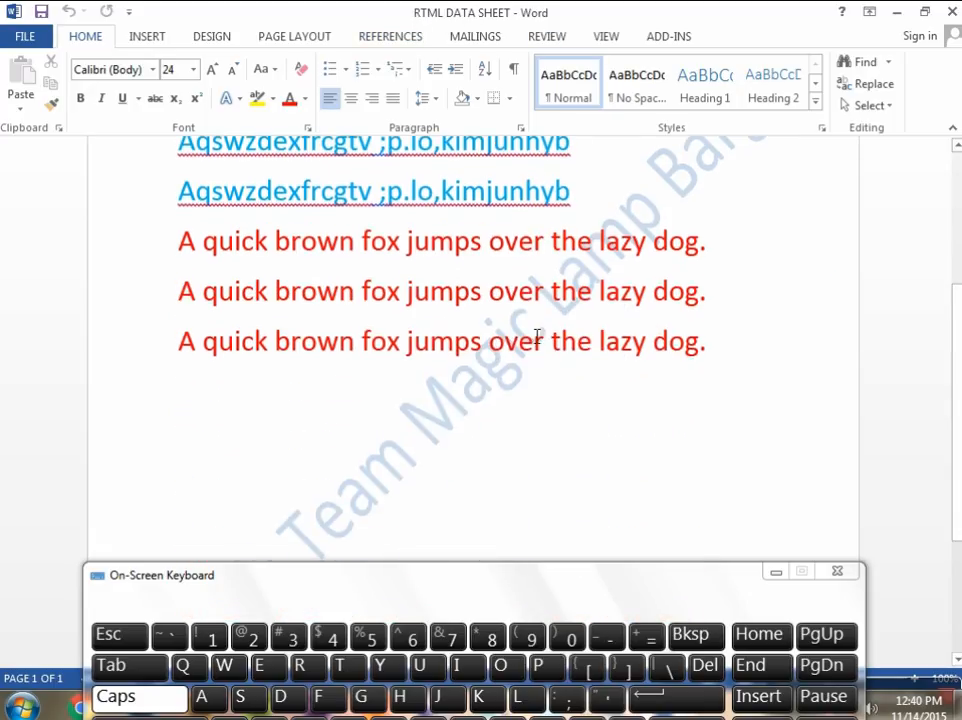
scroll(536, 336, up, 6)
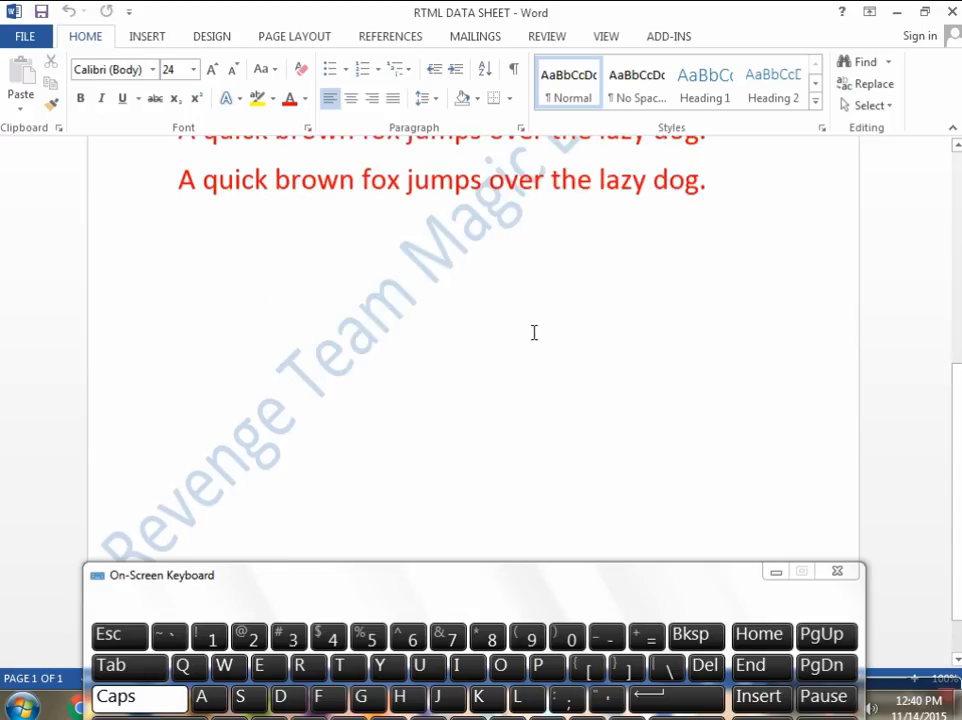
Step: Save a copy of the document as a PDF named RTML DATA SHEET in the D: drive's RTML DATA SHEET folder
scroll(536, 330, up, 2)
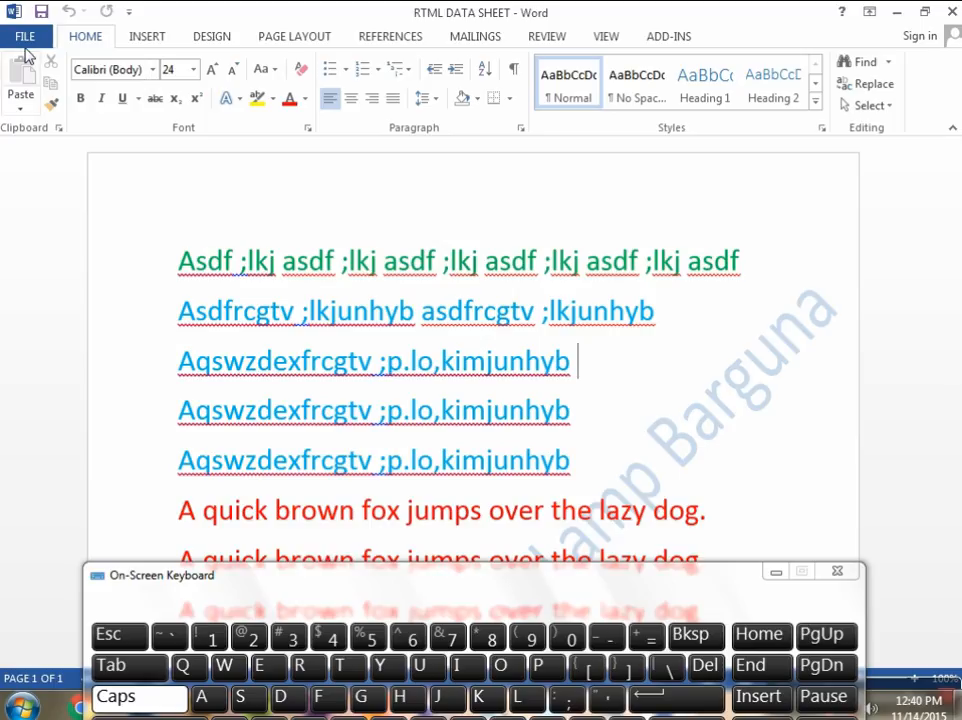
click(26, 38)
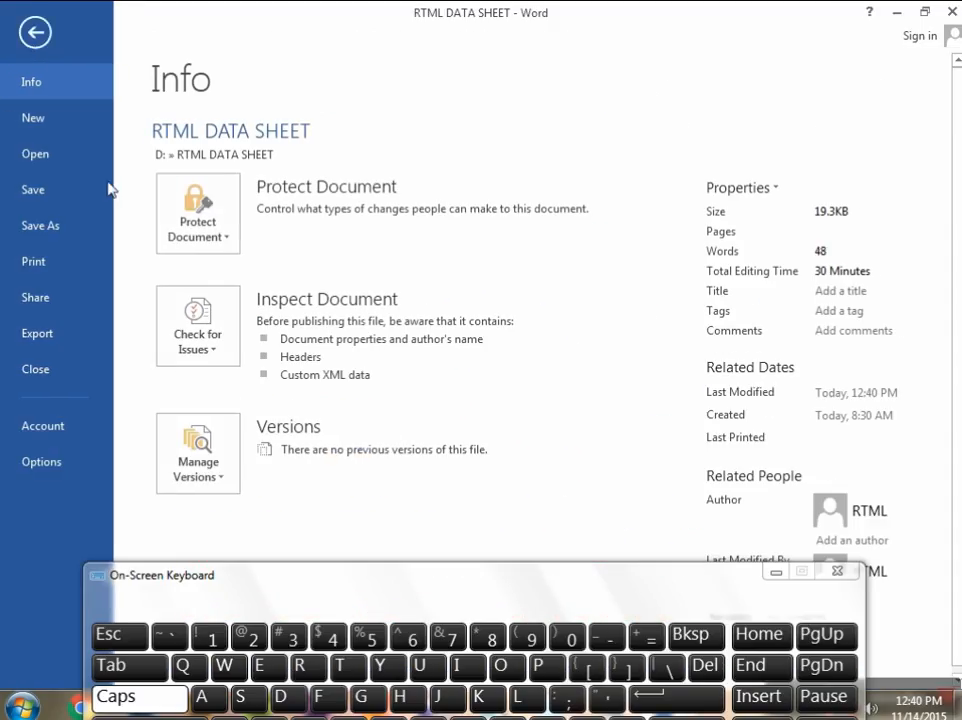
click(75, 233)
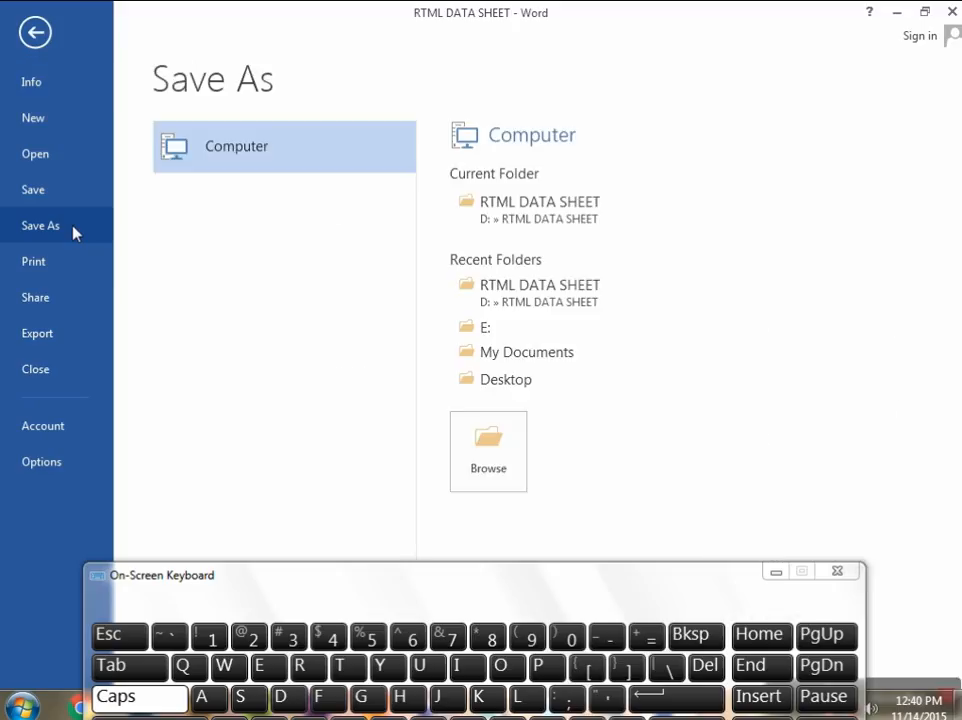
click(501, 455)
click(500, 455)
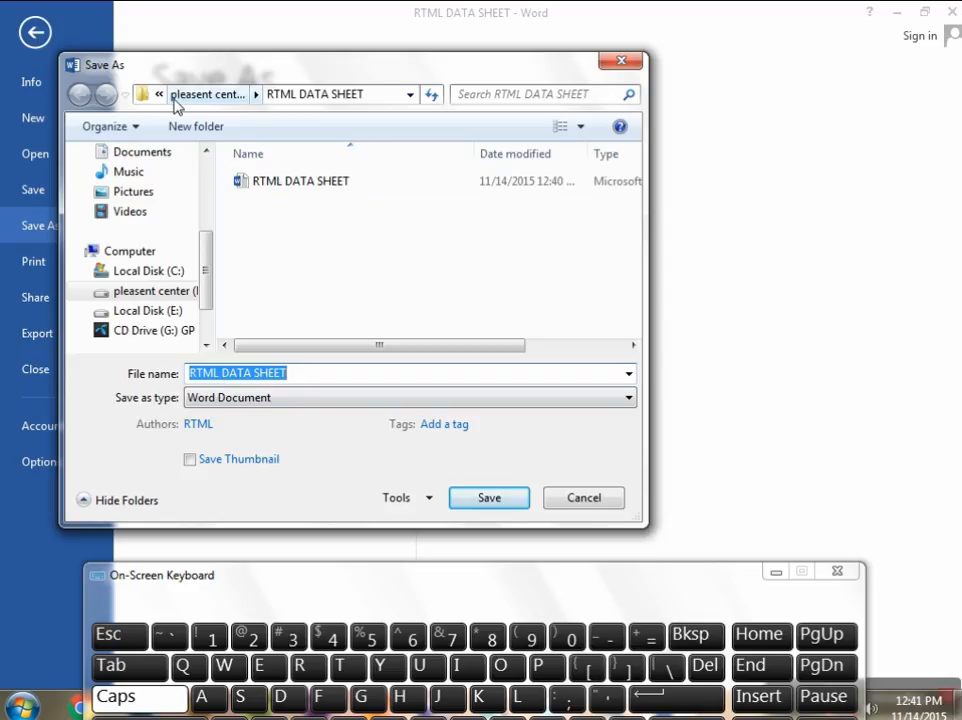
click(410, 94)
click(410, 94)
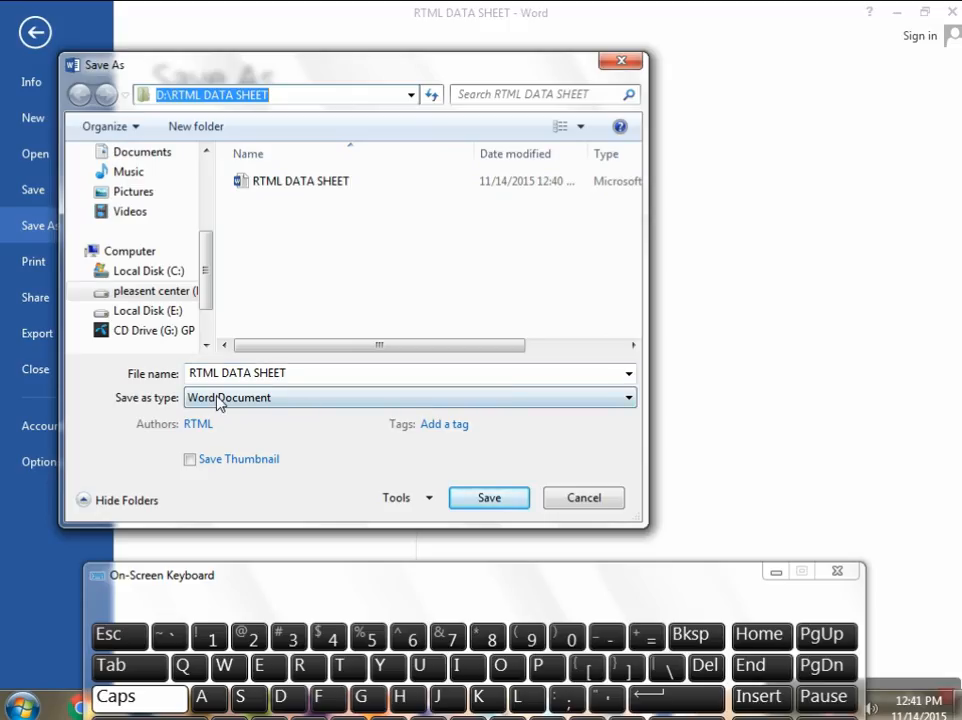
click(629, 398)
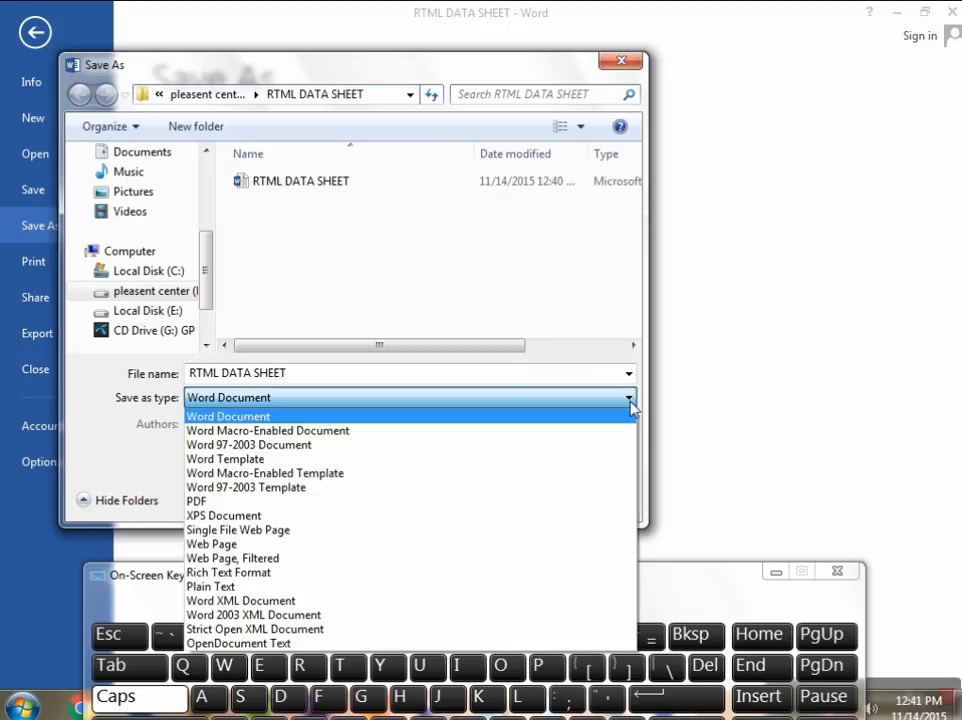
click(228, 504)
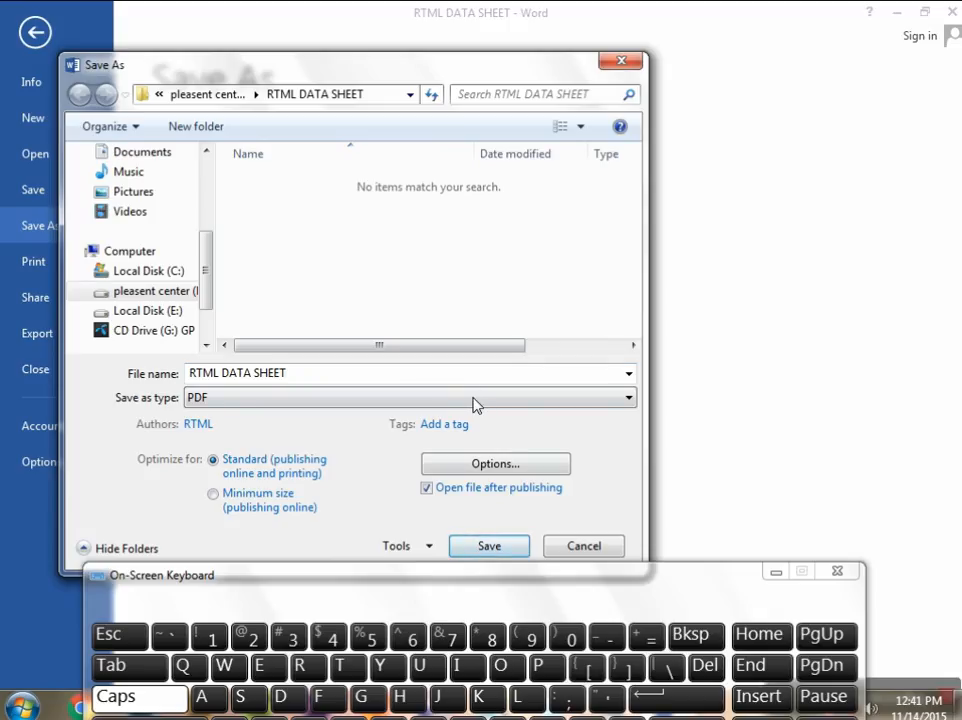
click(489, 548)
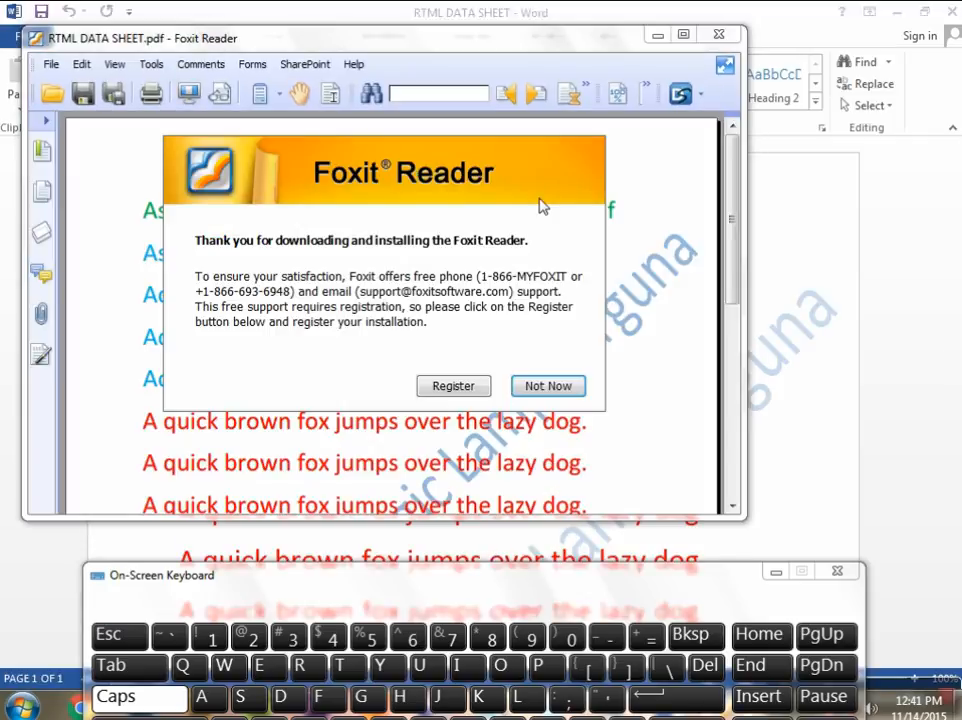
Step: Dismiss the Foxit Reader registration offer, look through the exported PDF page, and close the reader
click(547, 388)
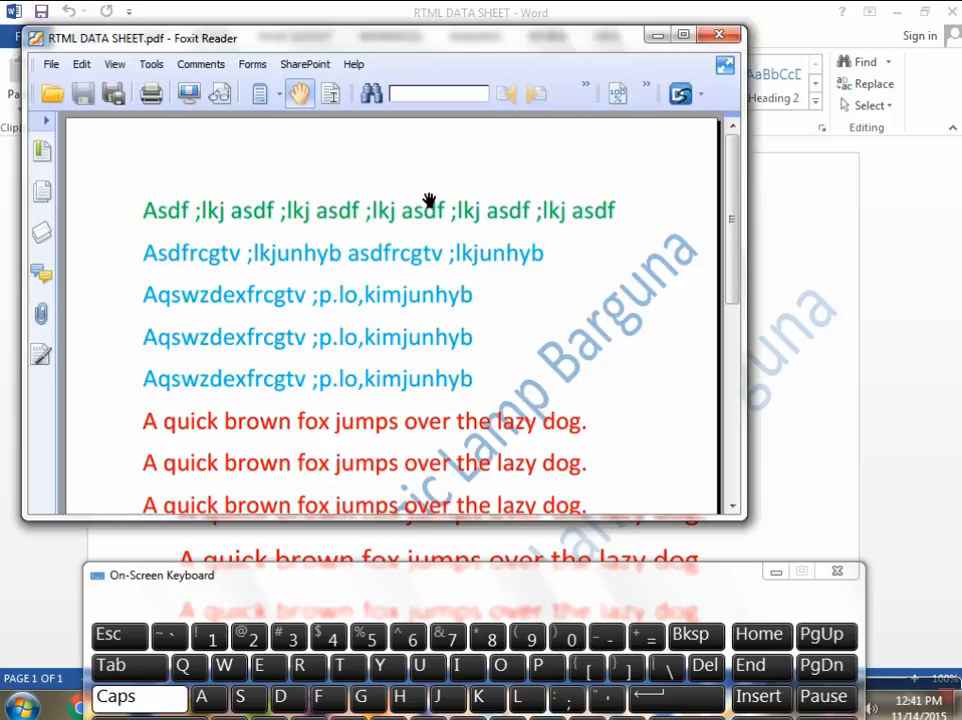
drag(447, 47, 483, 74)
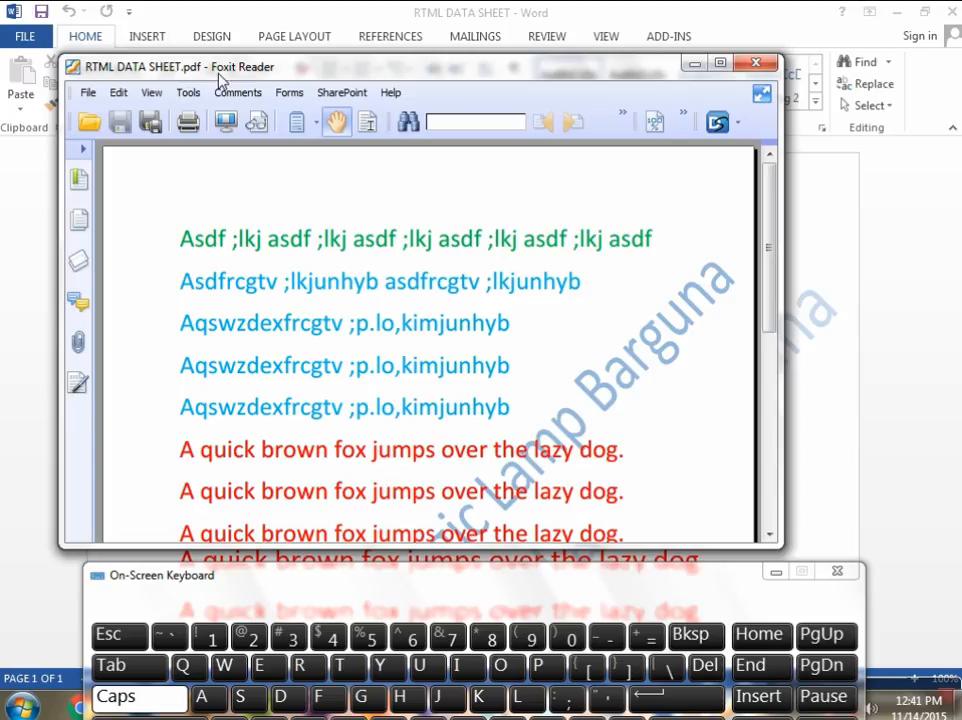
drag(771, 226, 774, 279)
scroll(597, 326, down, 2)
scroll(597, 326, down, 3)
scroll(599, 325, up, 6)
drag(550, 577, 556, 547)
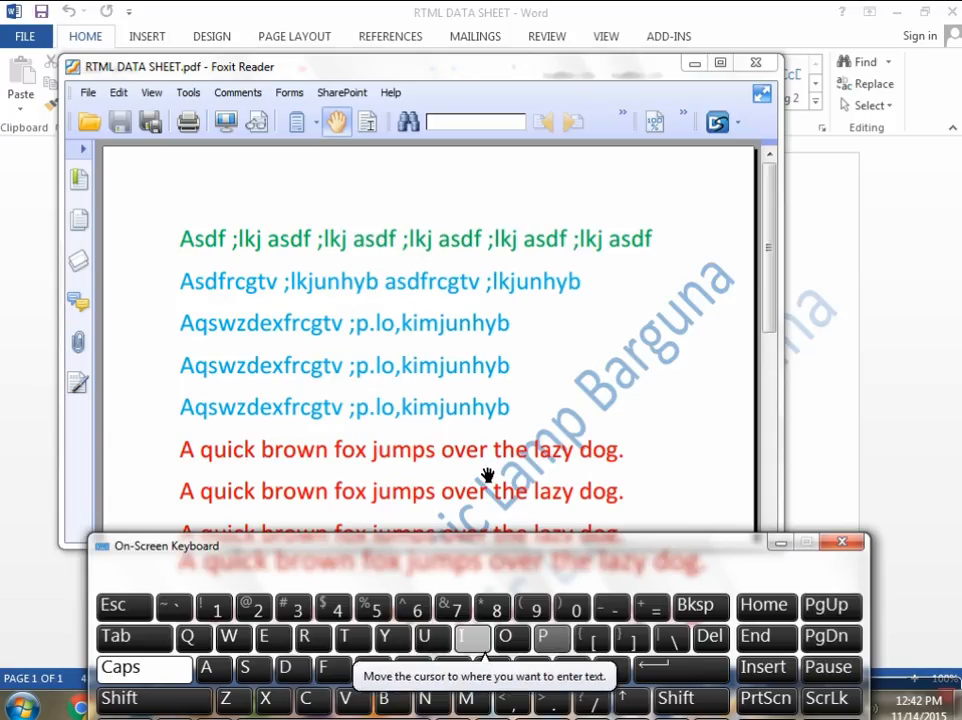
scroll(480, 420, down, 3)
drag(489, 332, 512, 212)
click(757, 66)
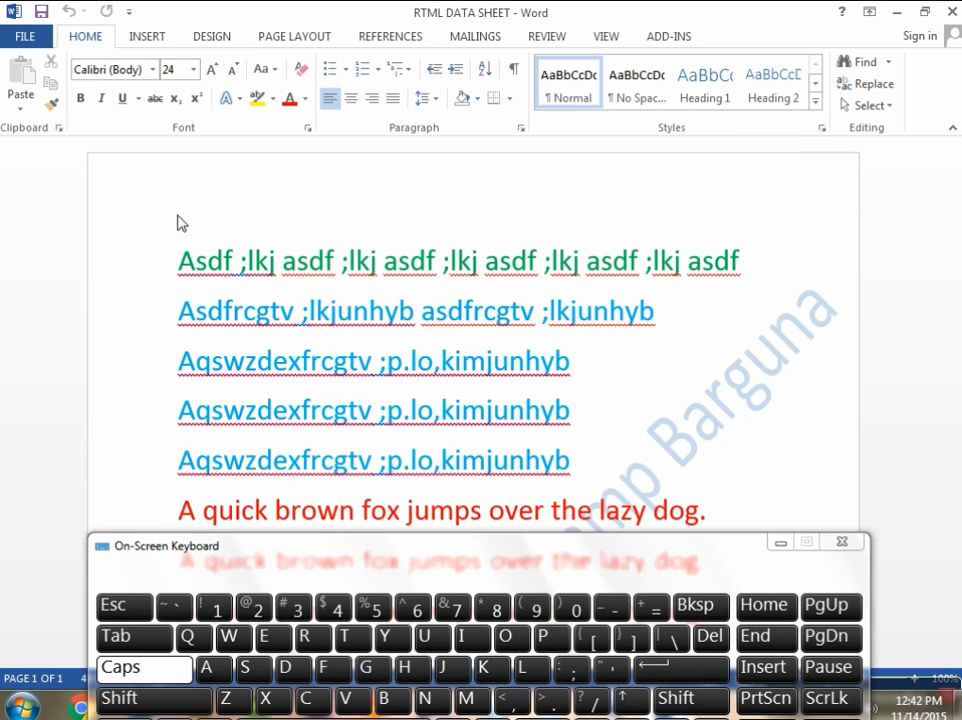
Step: Browse the RTML DATA SHEET folder for the saved files from Word's Open command, without opening any
click(28, 42)
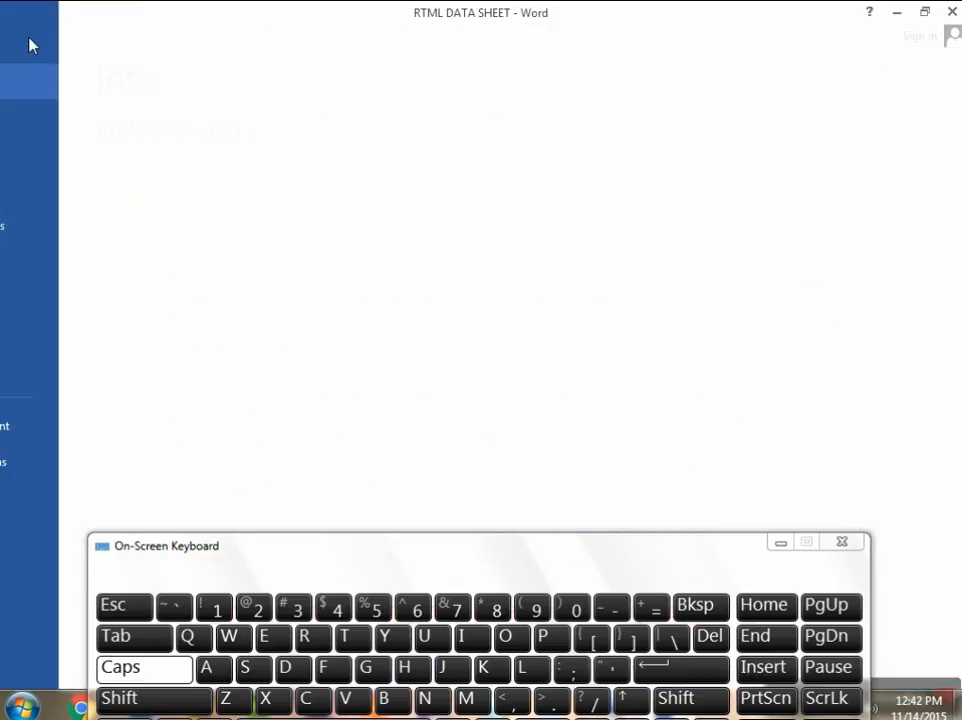
click(47, 155)
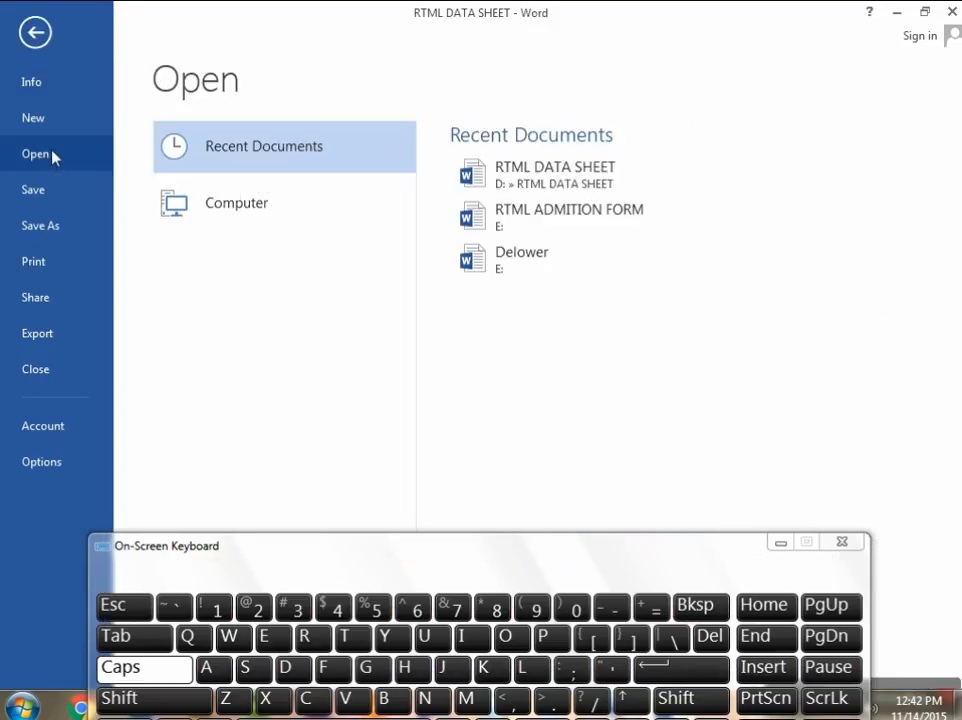
click(230, 207)
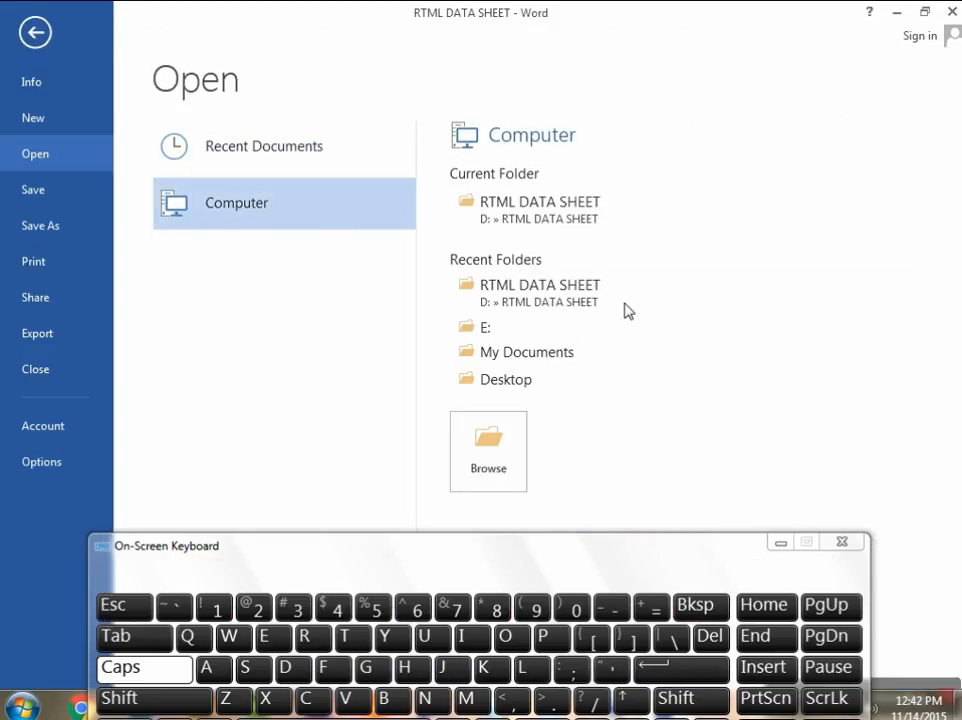
click(490, 455)
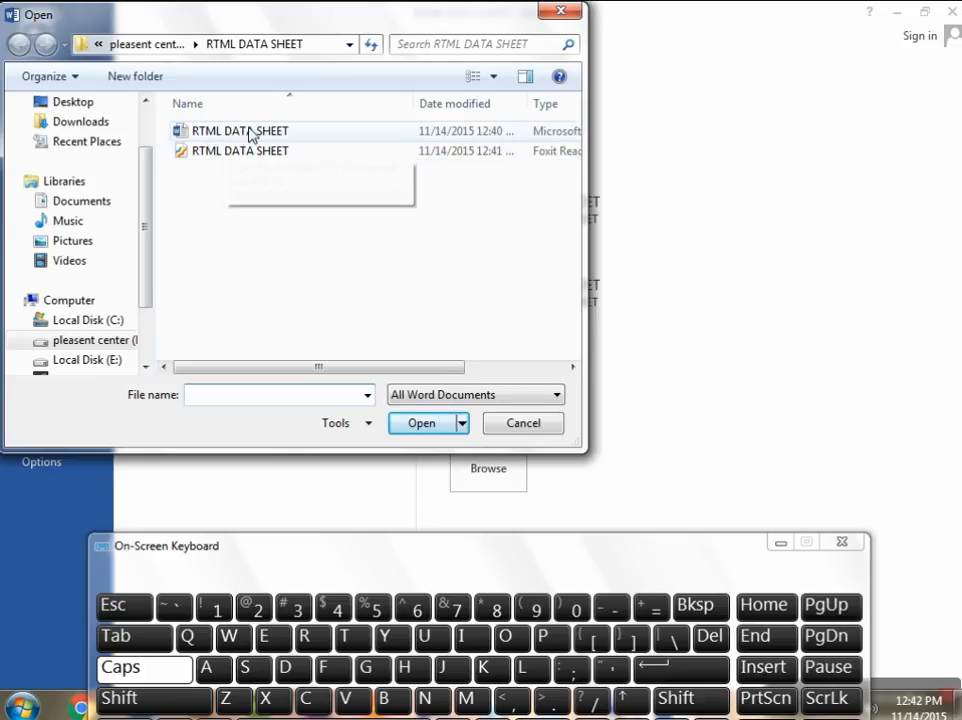
click(558, 14)
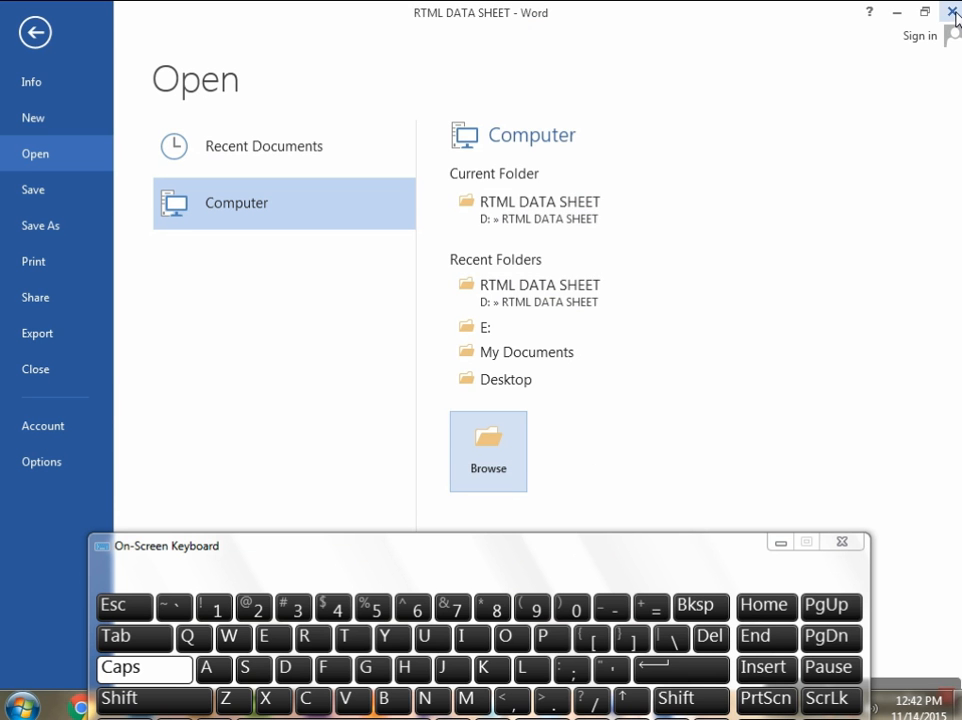
Step: Close the document and Word, and minimize the on-screen keyboard to clear the desktop
click(953, 12)
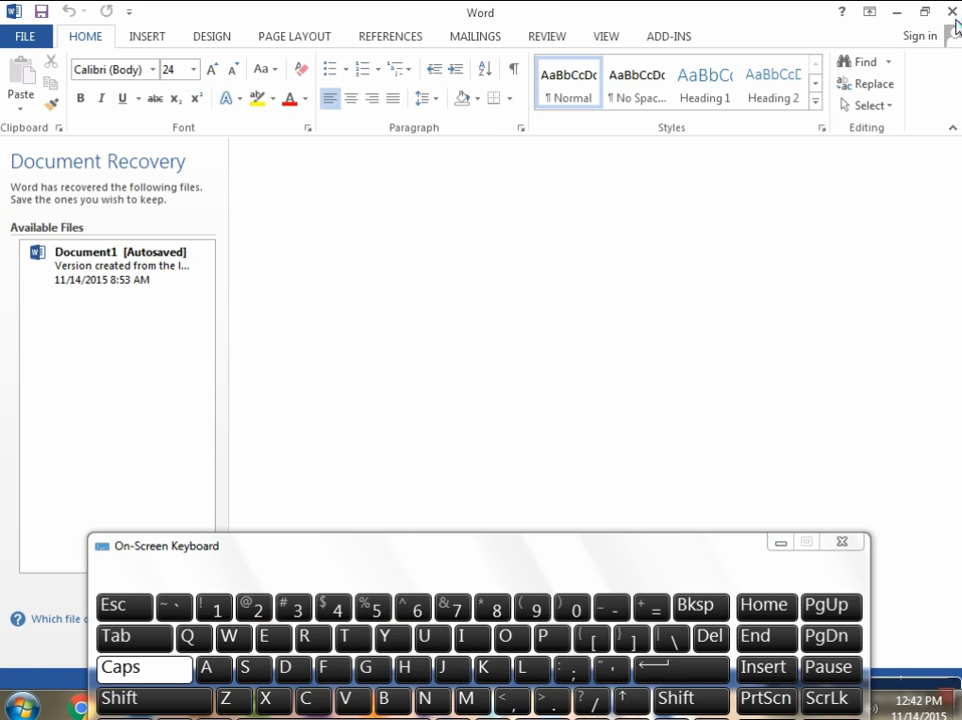
click(952, 12)
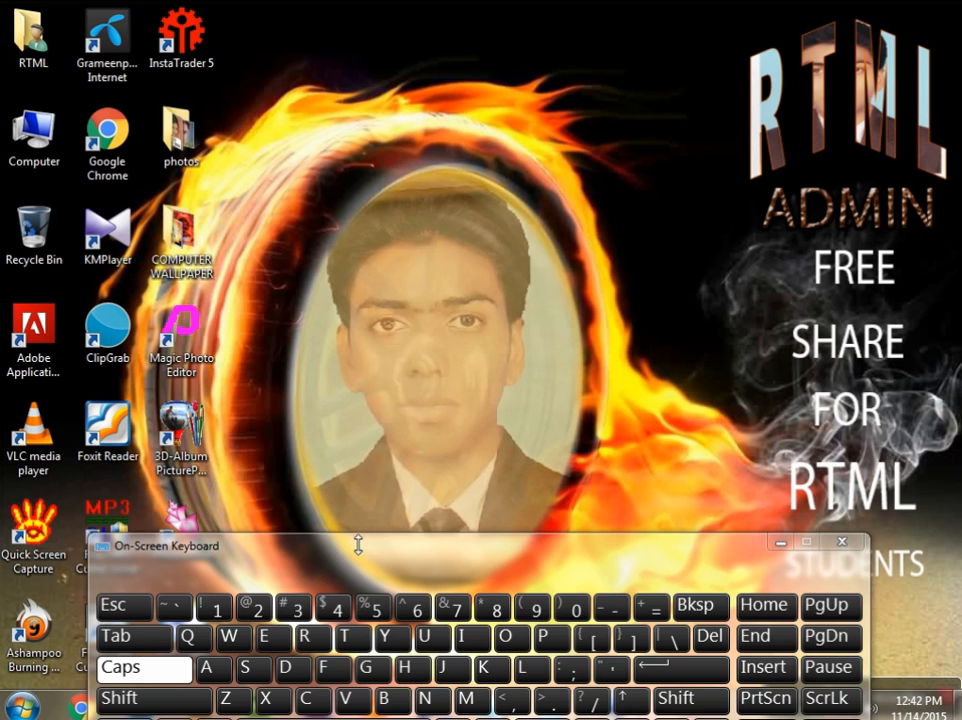
drag(348, 562, 350, 482)
click(778, 462)
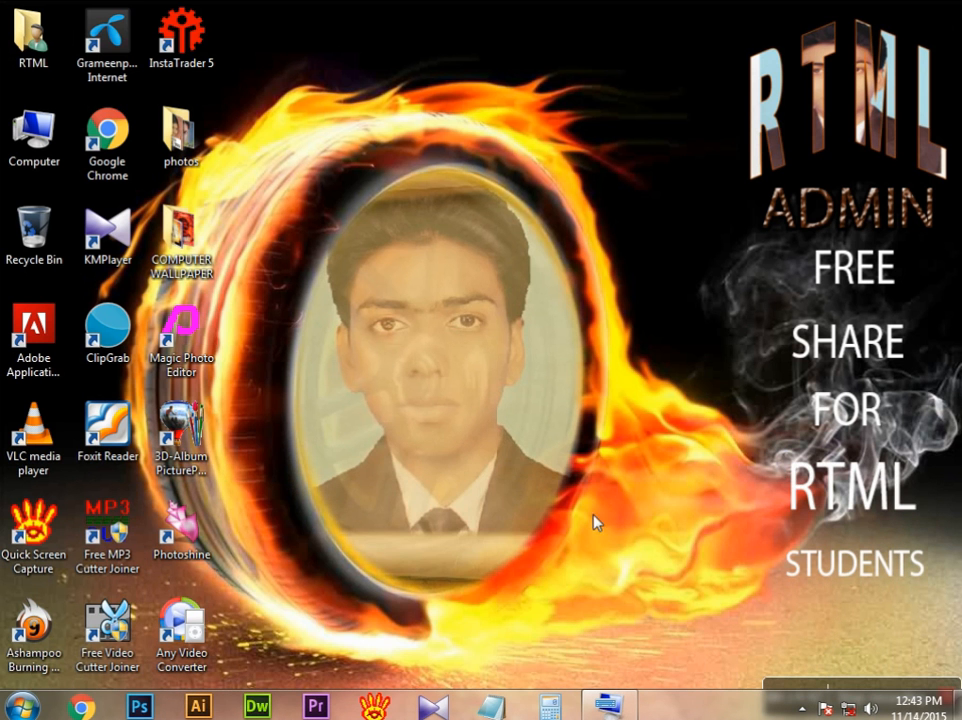
Step: Refresh the desktop and open the RTML DATA SHEET folder on the D: drive in the file explorer
right_click(422, 342)
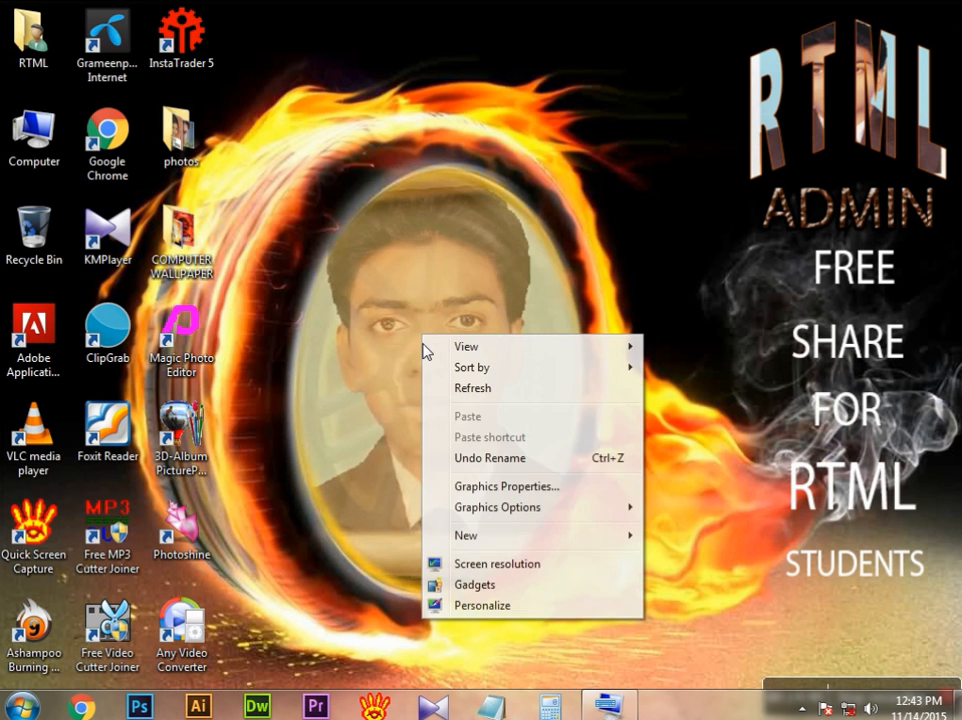
click(477, 388)
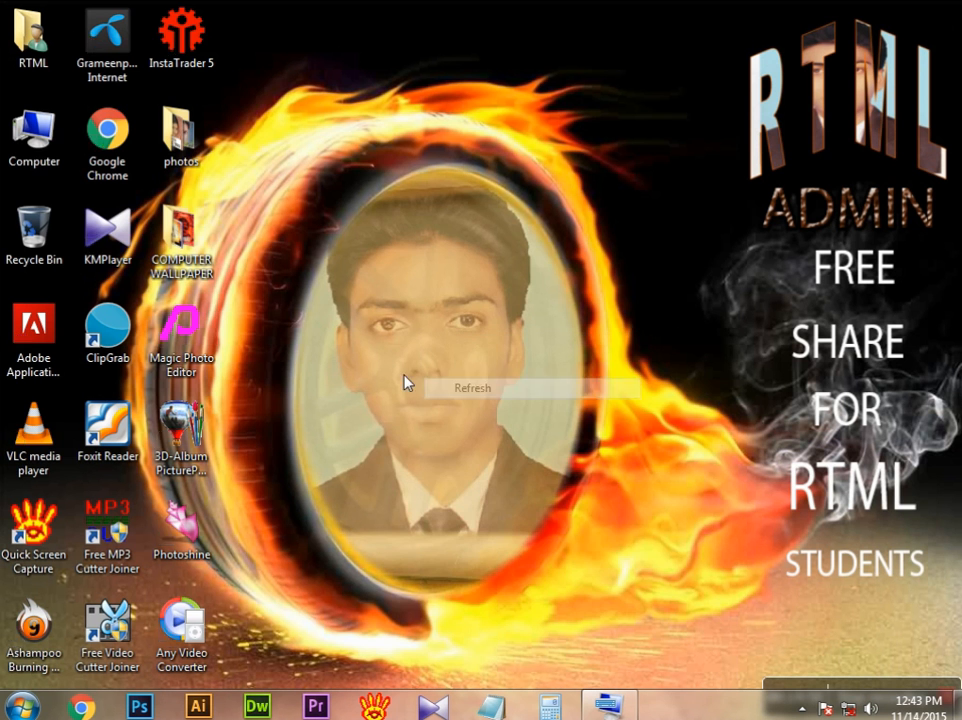
double_click(36, 147)
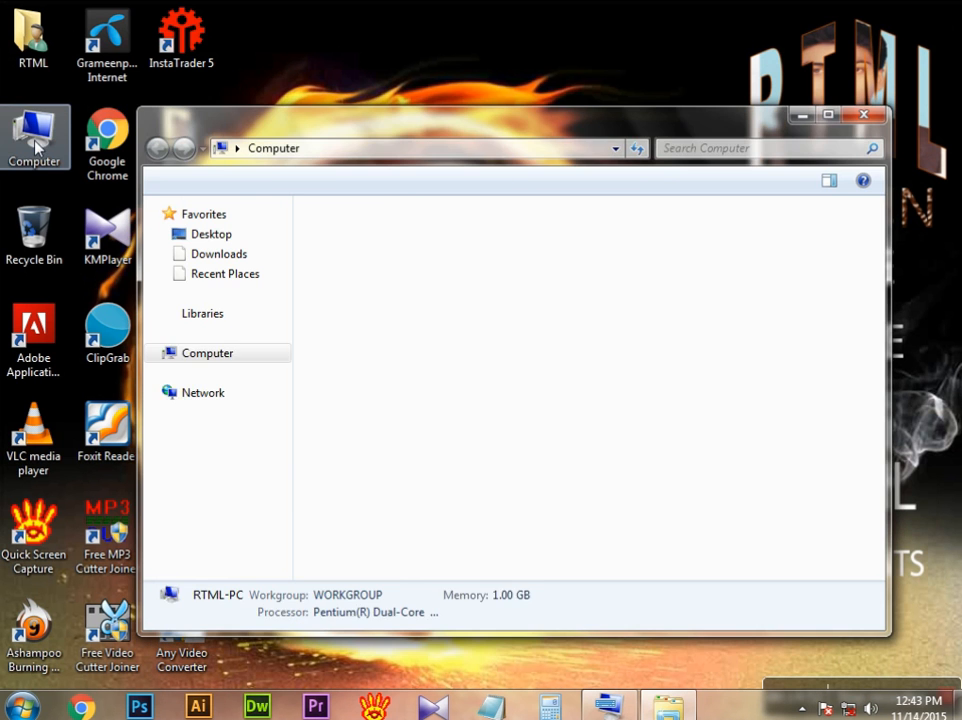
drag(376, 137, 309, 125)
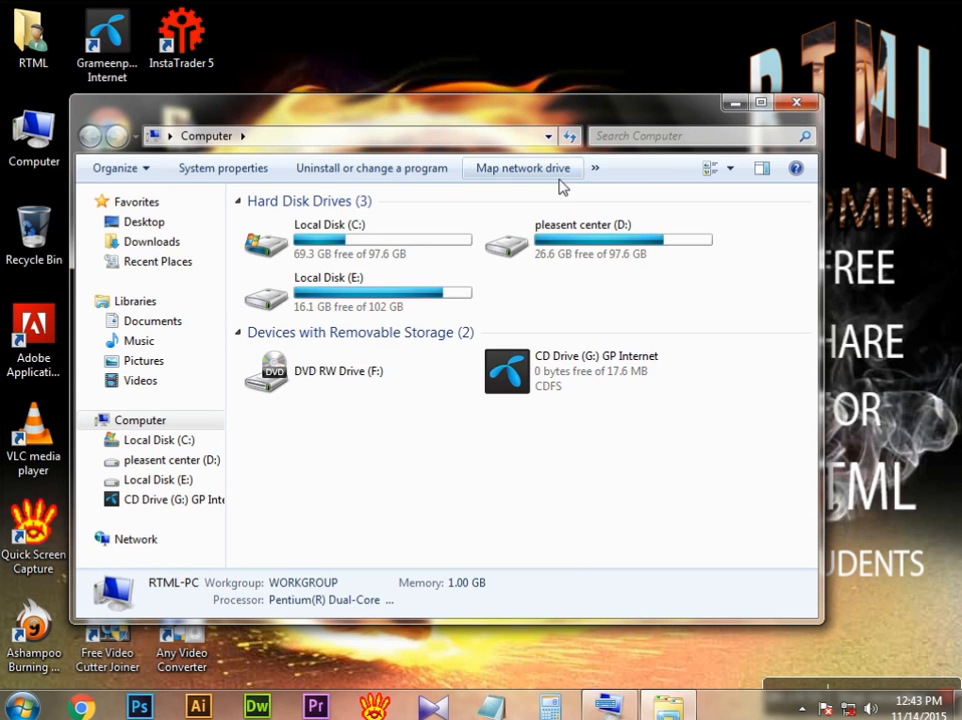
click(592, 243)
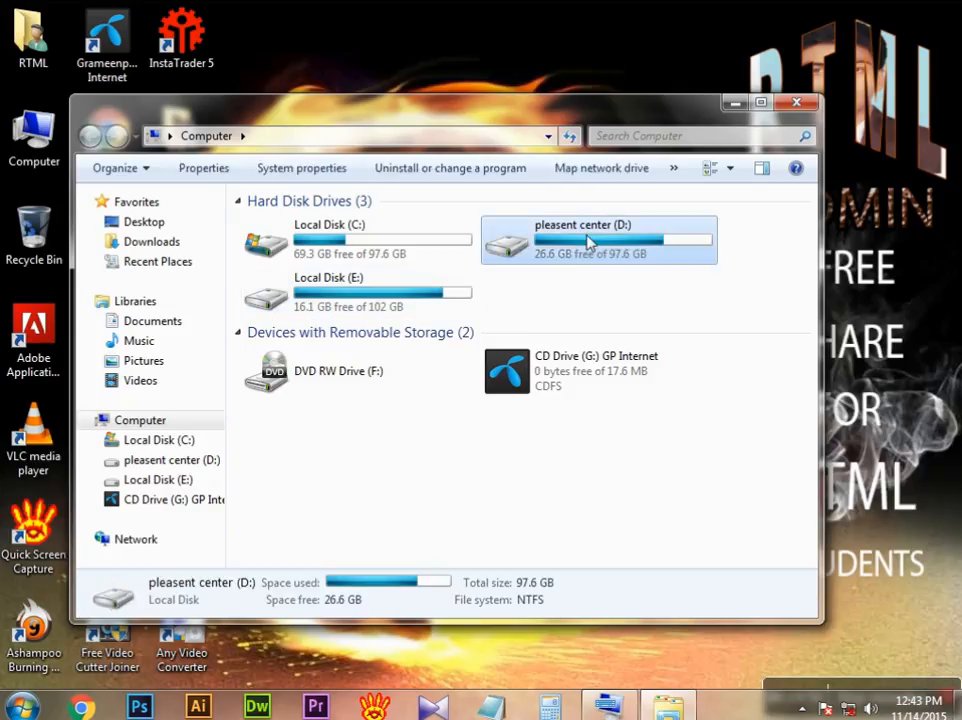
double_click(590, 243)
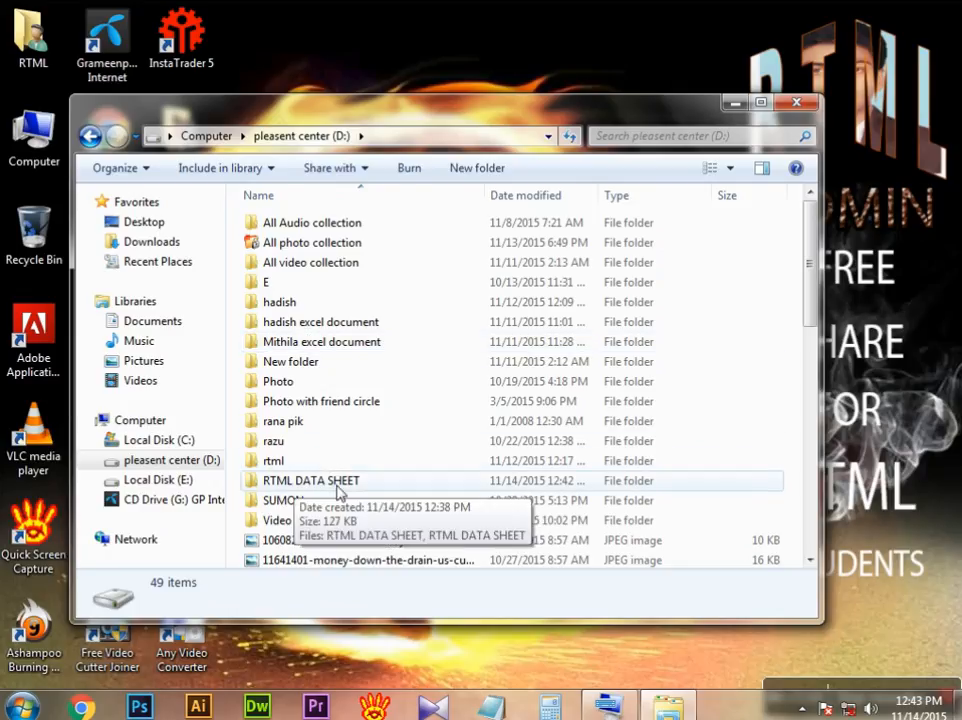
click(337, 484)
double_click(337, 484)
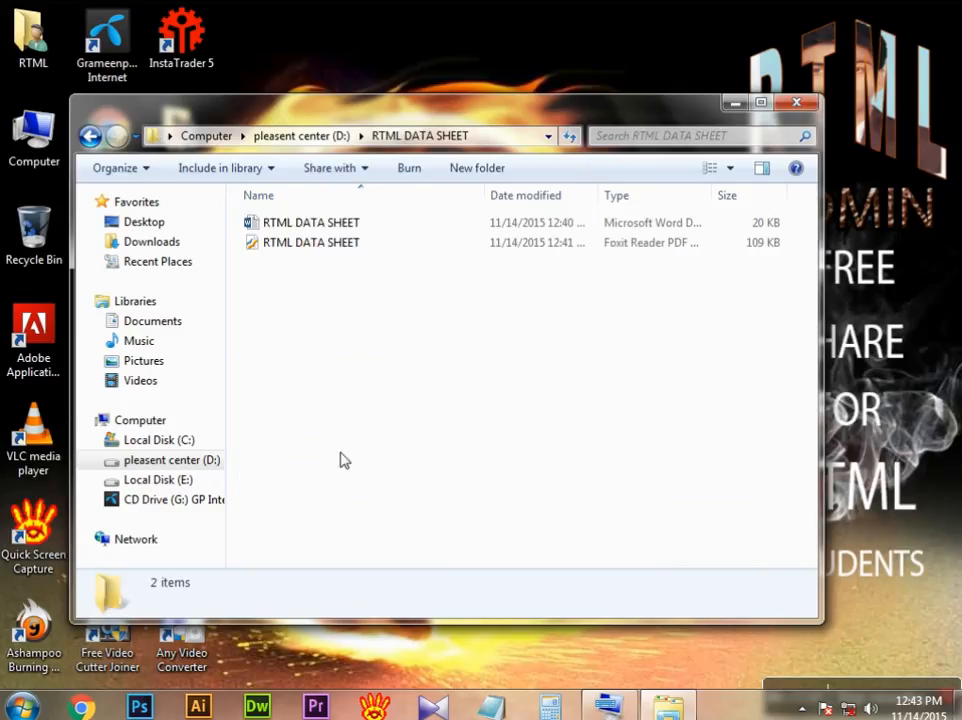
Step: Open the RTML DATA SHEET Word document from the folder, look through its page, and close it
double_click(327, 229)
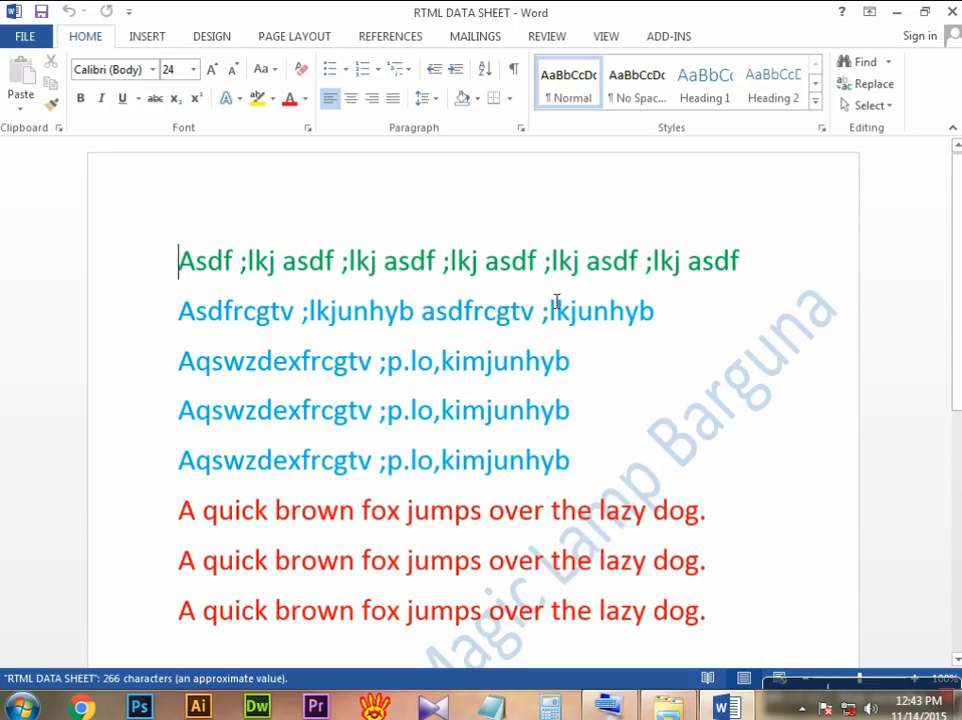
scroll(545, 288, down, 3)
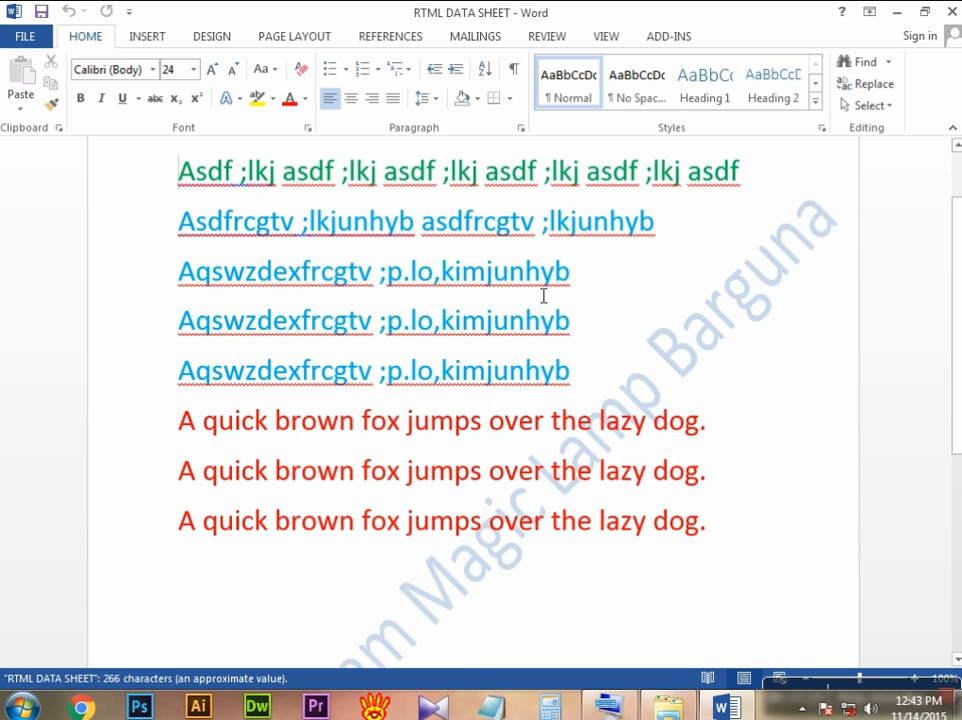
scroll(544, 295, down, 7)
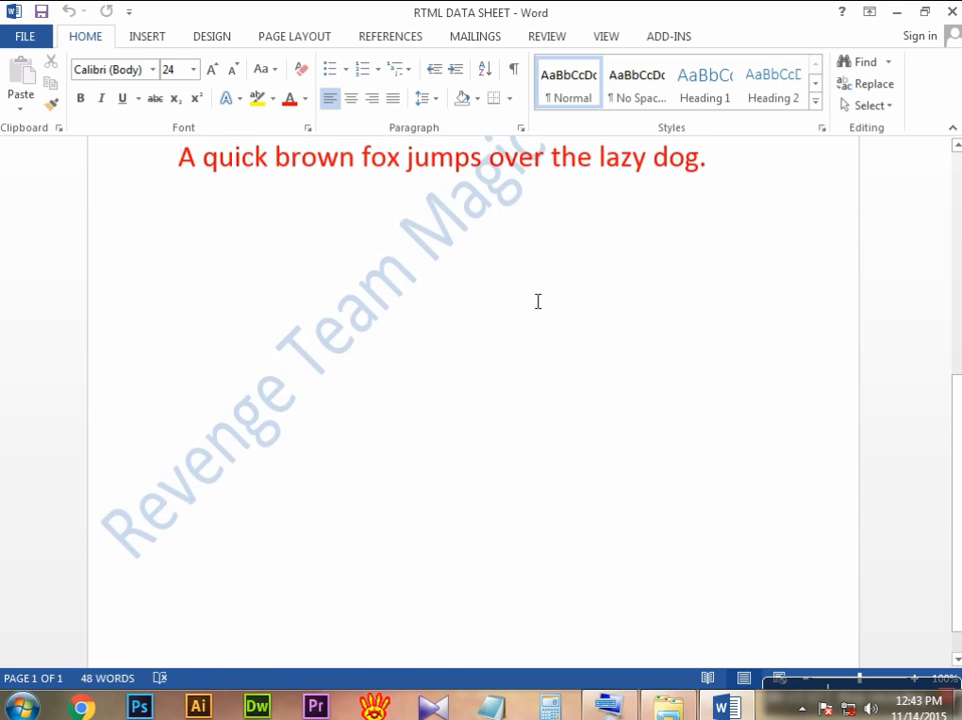
scroll(537, 300, up, 5)
scroll(537, 300, up, 5)
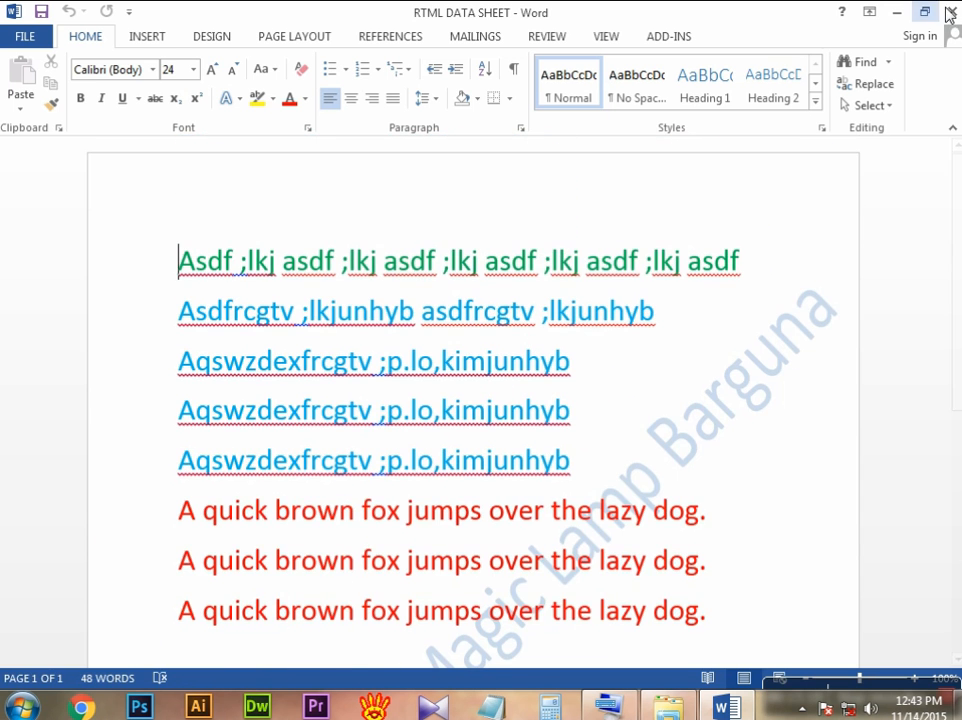
click(952, 13)
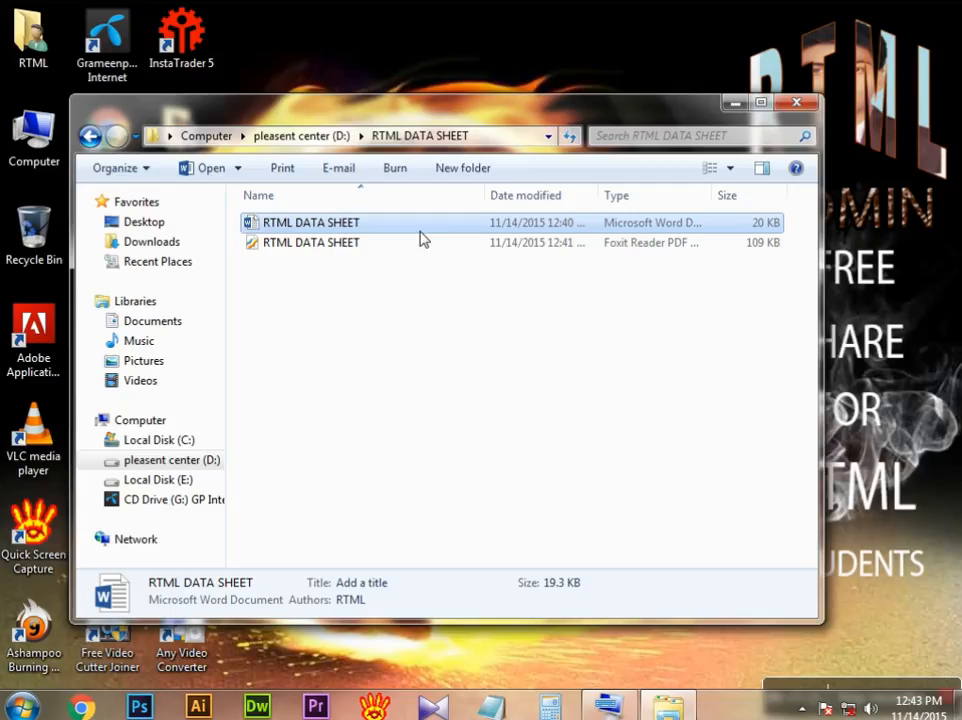
Step: Open the RTML DATA SHEET PDF from the folder in Foxit Reader and look through its page
click(322, 244)
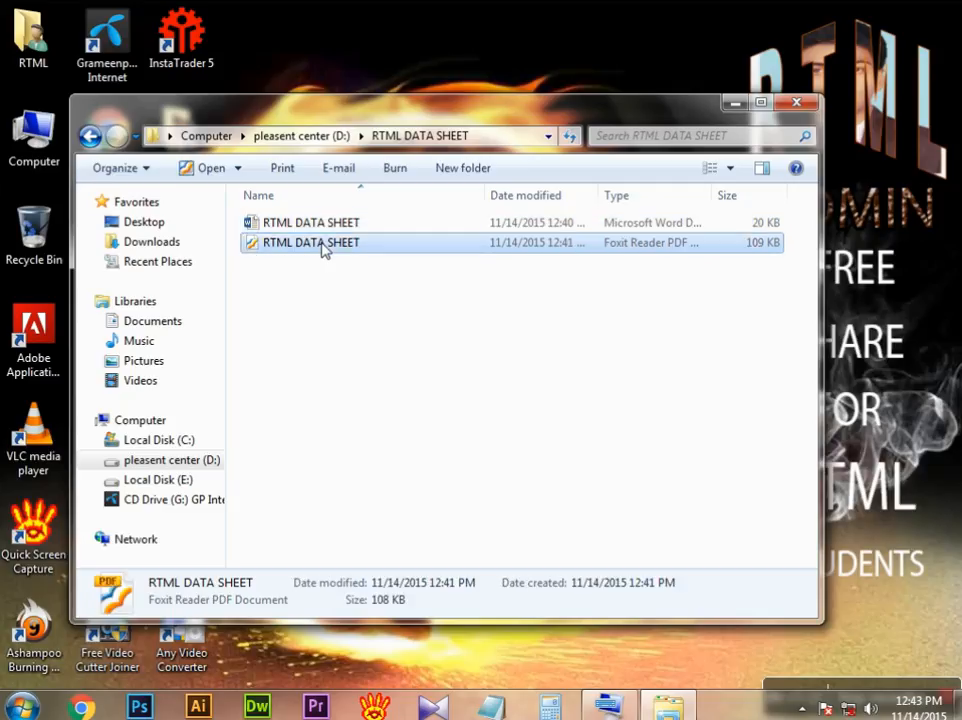
double_click(322, 246)
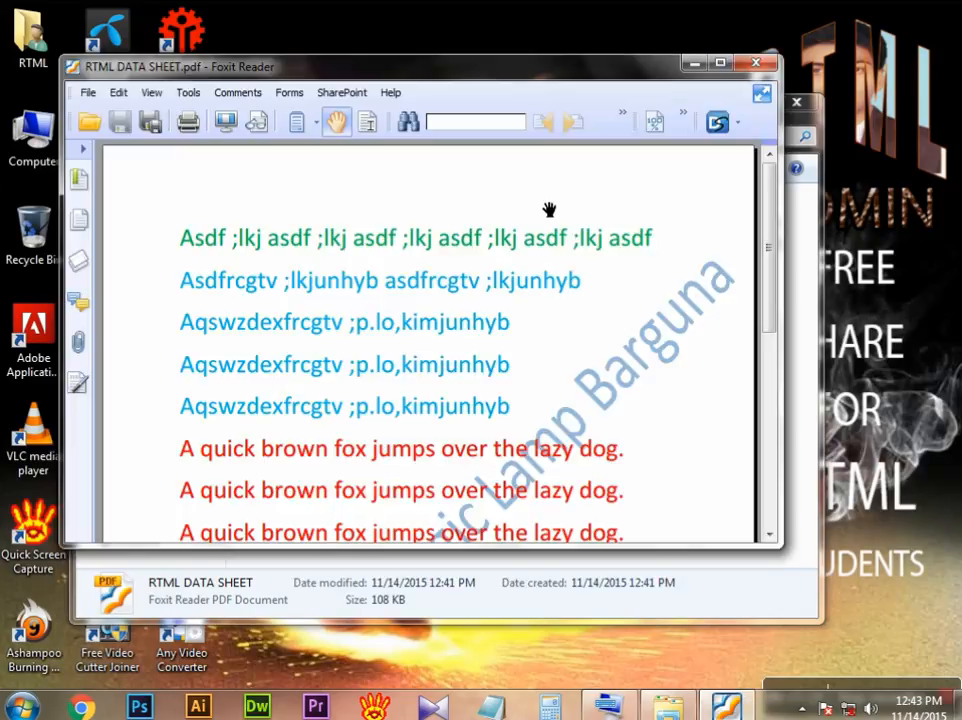
drag(535, 294, 550, 182)
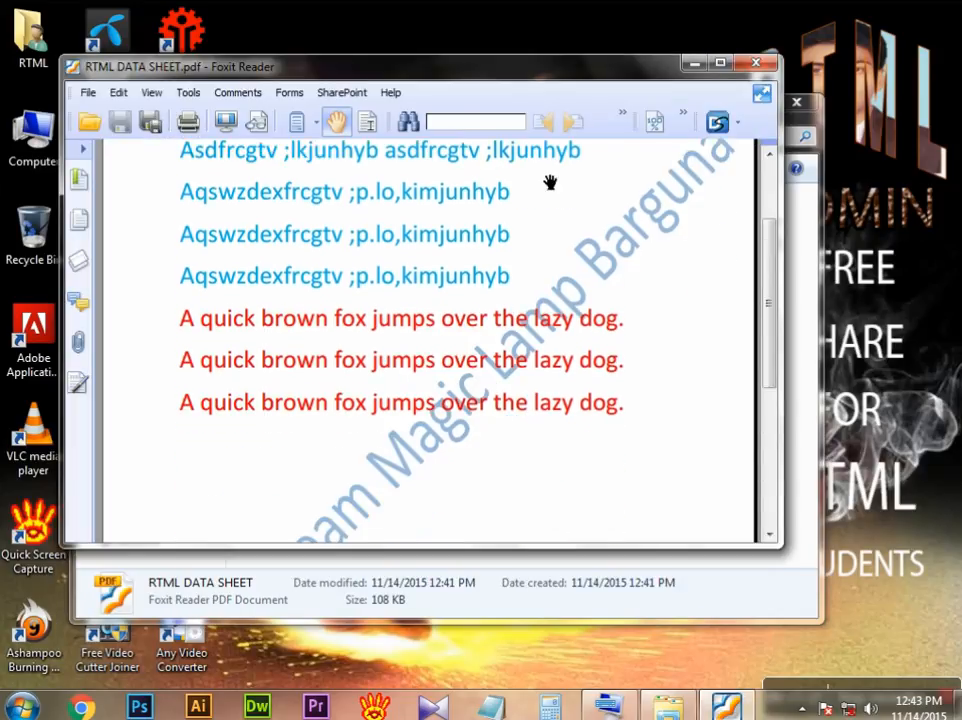
Step: Look through the rest of the RTML DATA SHEET PDF page and close the PDF
mouse_move(539, 308)
mouse_down()
mouse_move(560, 139)
mouse_move(554, 228)
mouse_move(560, 210)
mouse_move(539, 324)
mouse_up()
drag(578, 189, 638, 361)
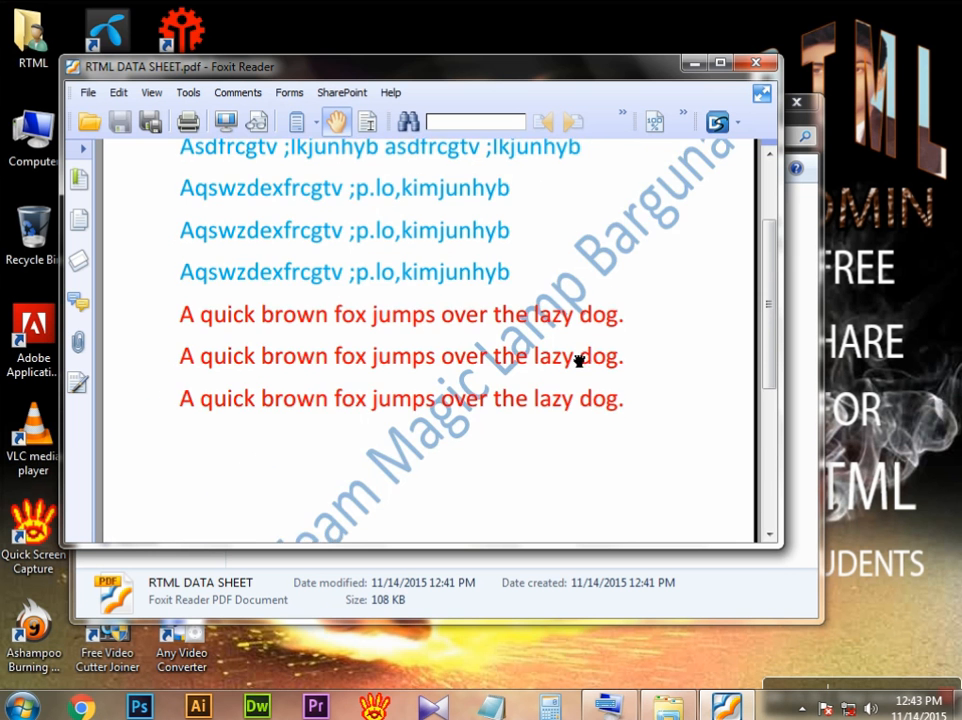
drag(573, 269, 566, 364)
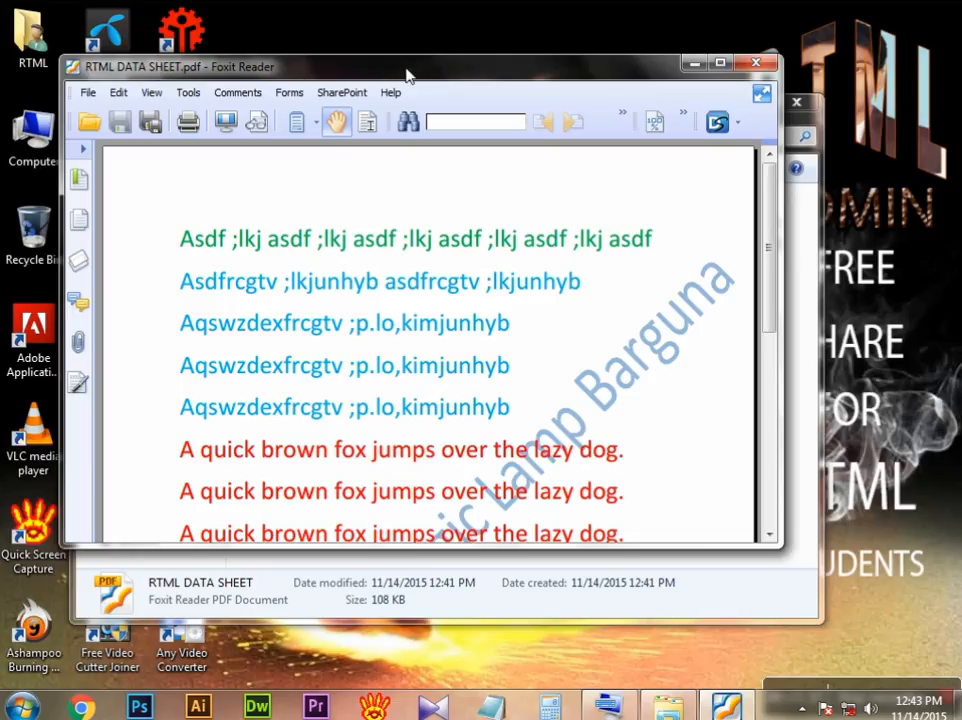
drag(435, 75, 424, 74)
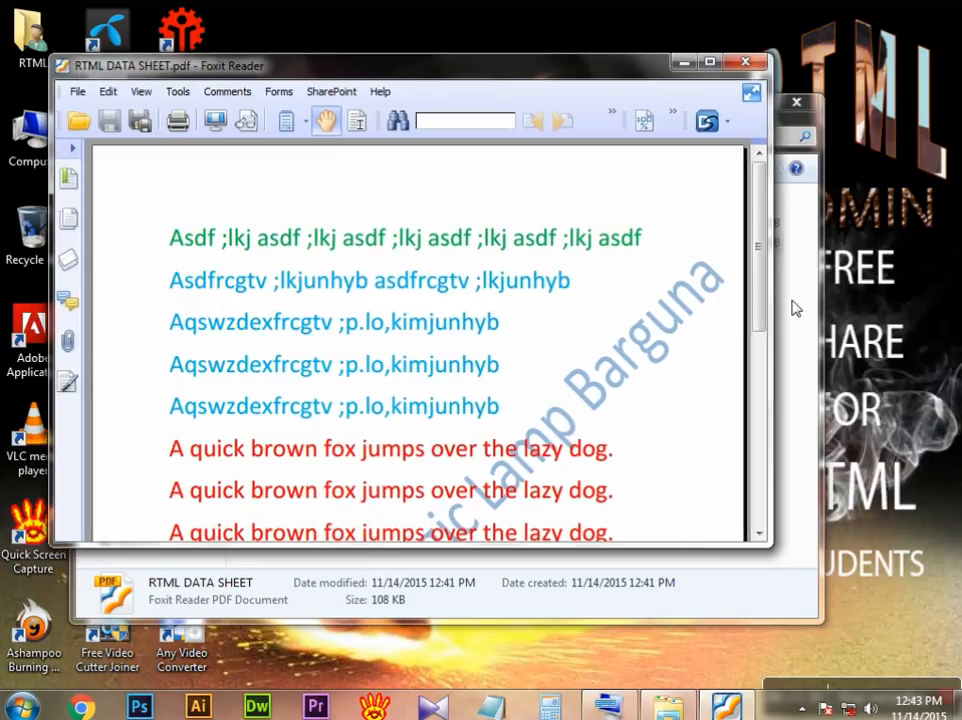
drag(758, 248, 756, 406)
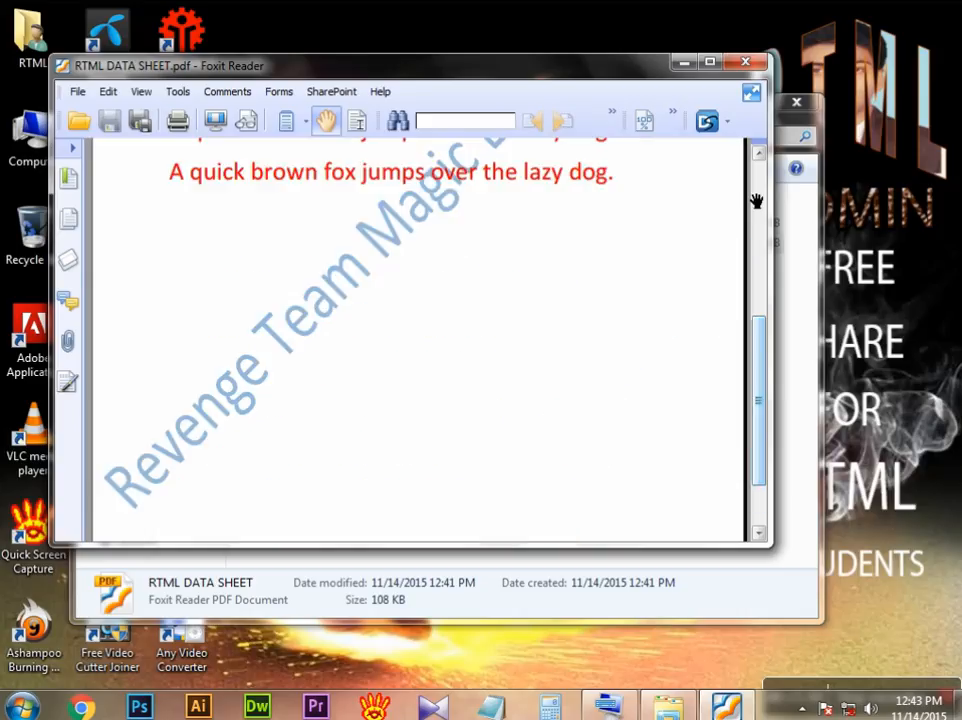
click(745, 62)
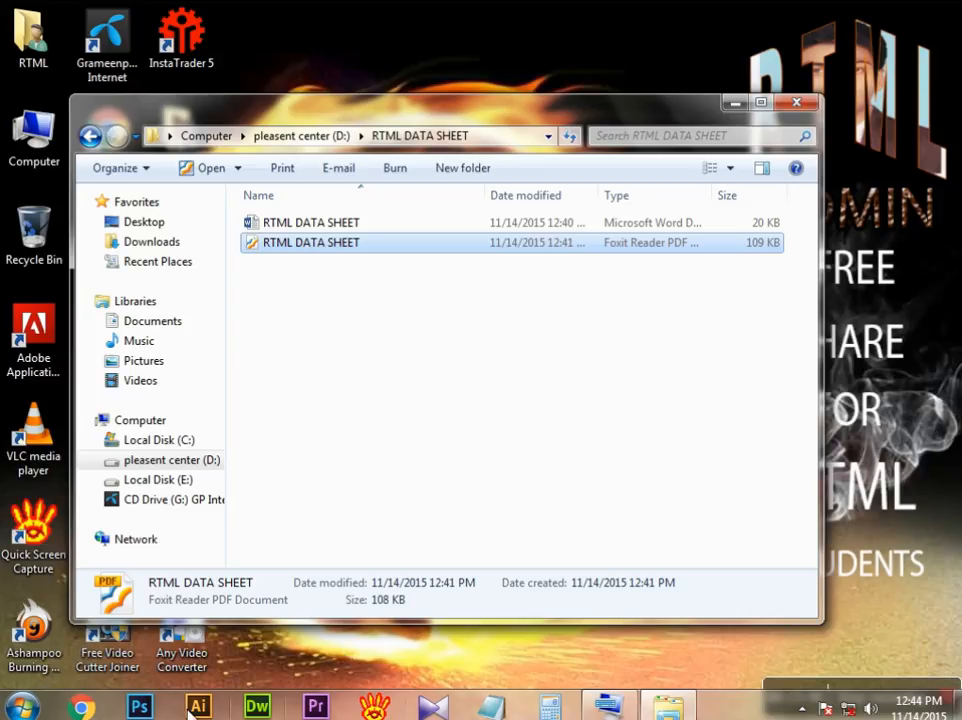
Step: Start Word 2013 with the RTML DATA SHEET document open and look through its page
key(super)
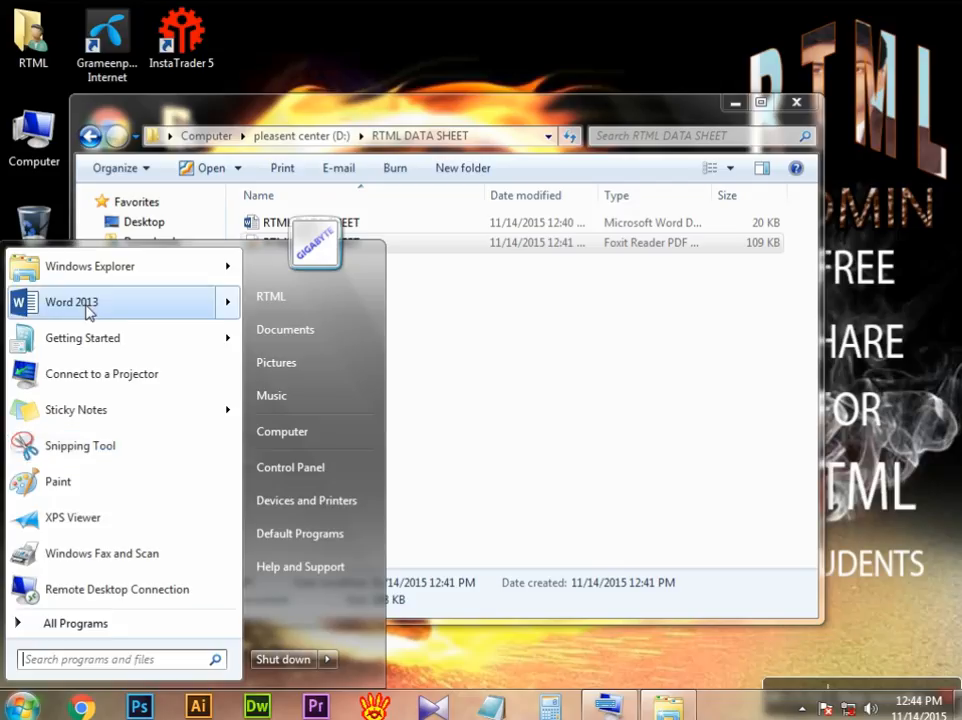
mouse_move(87, 303)
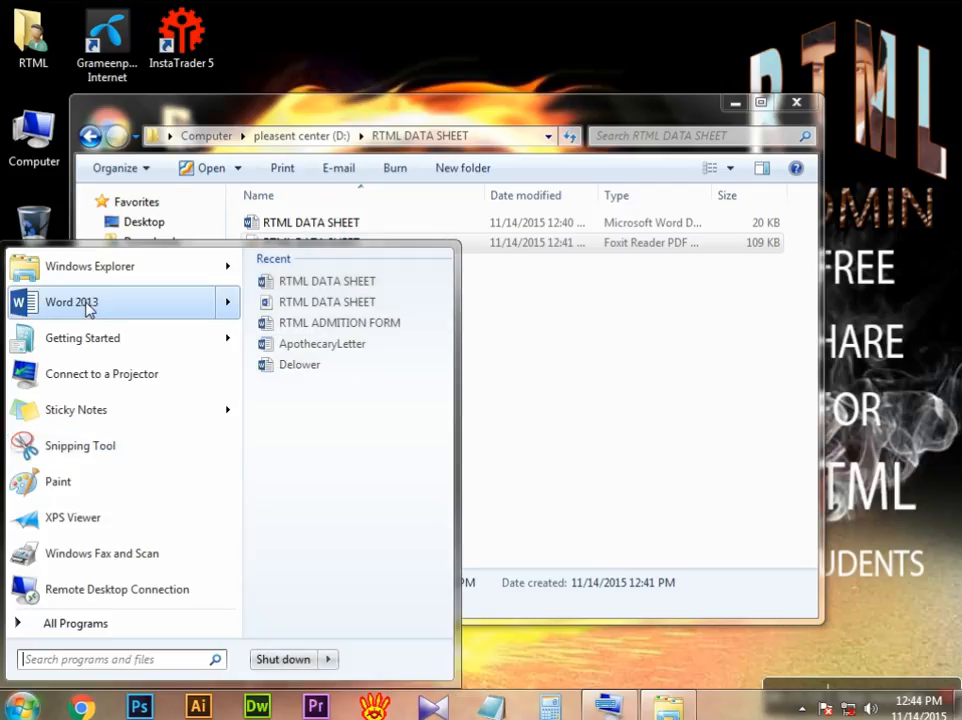
click(172, 310)
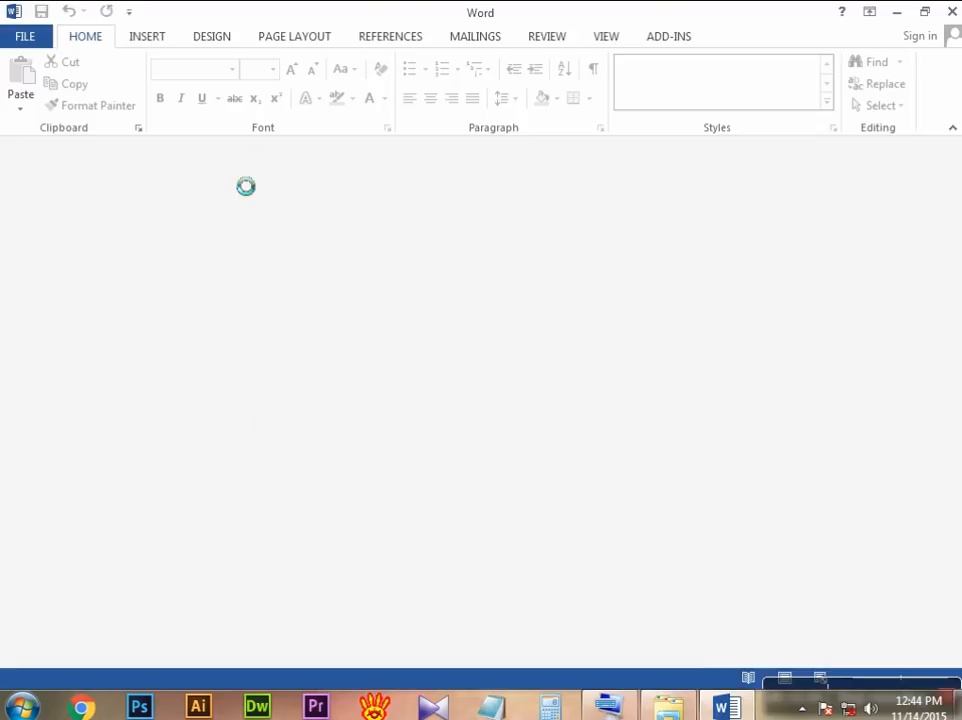
scroll(520, 300, down, 10)
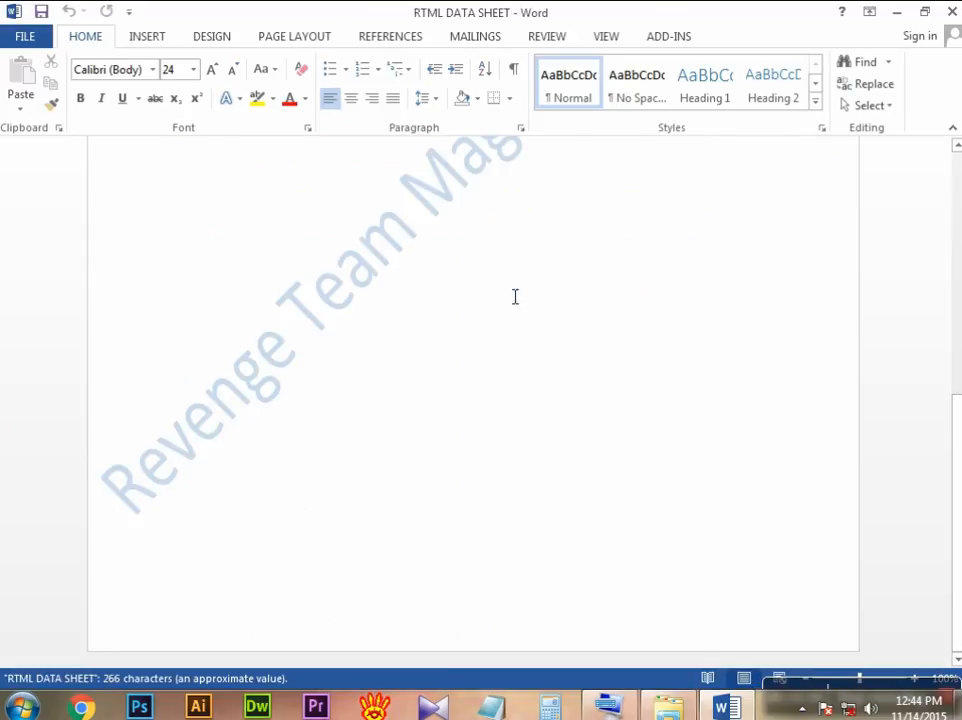
scroll(515, 296, up, 5)
scroll(515, 296, up, 5)
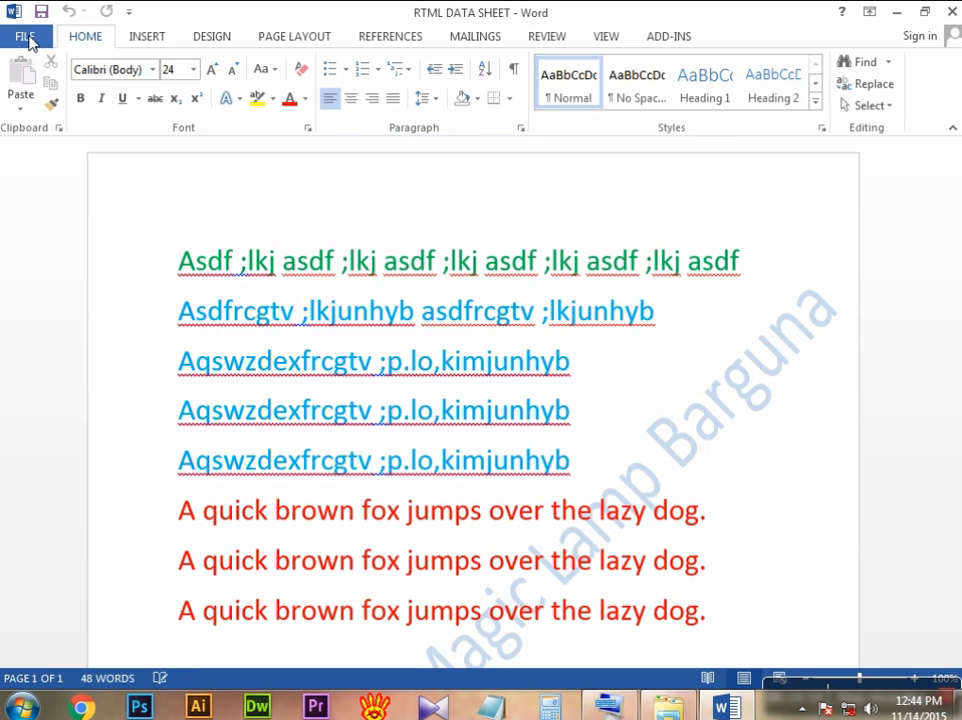
Step: Open the document's print settings and select the Canon iP2700 series printer, keeping the number of copies at 1
click(25, 37)
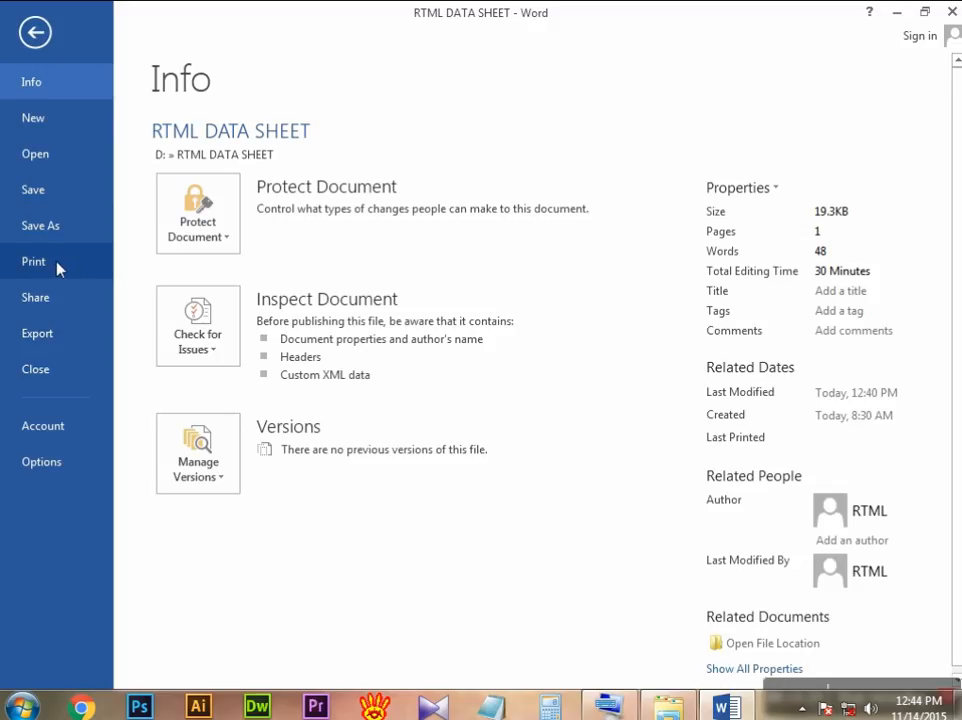
click(58, 266)
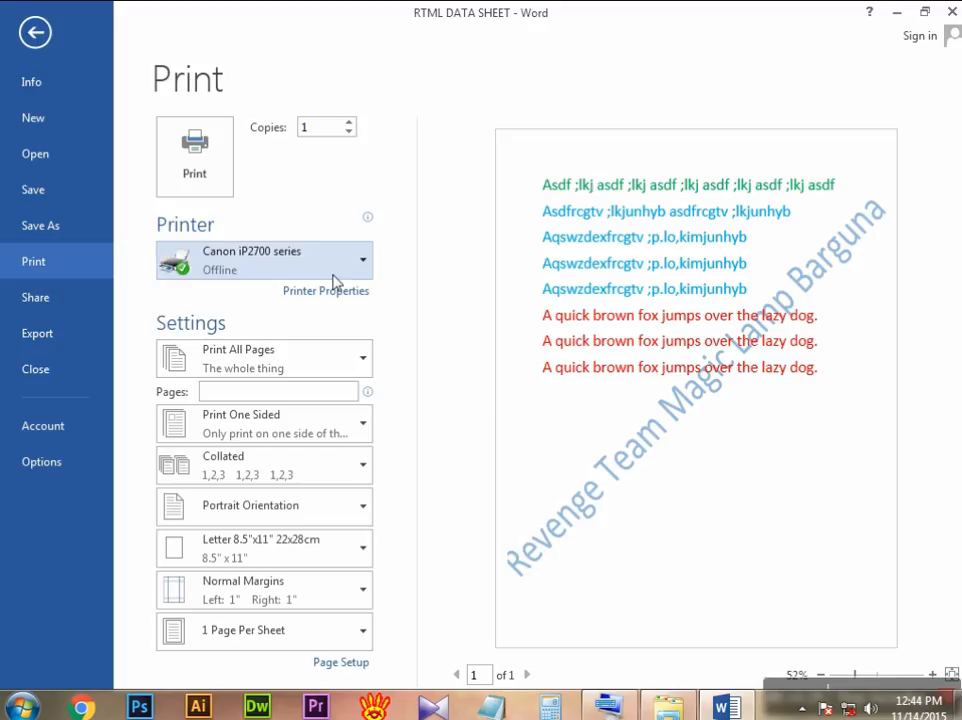
click(555, 157)
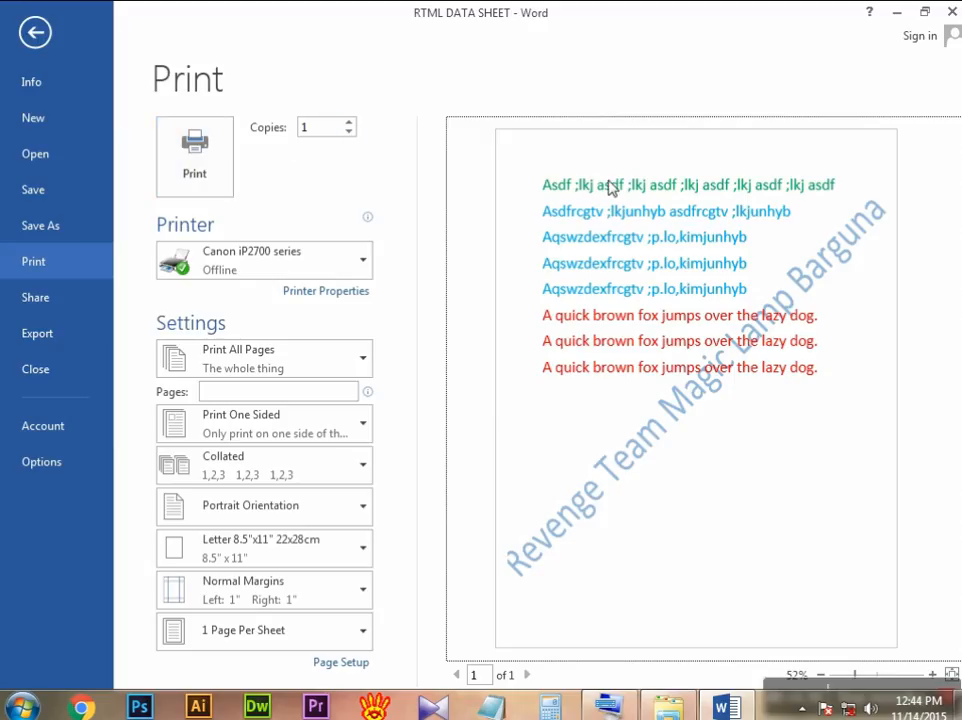
click(350, 124)
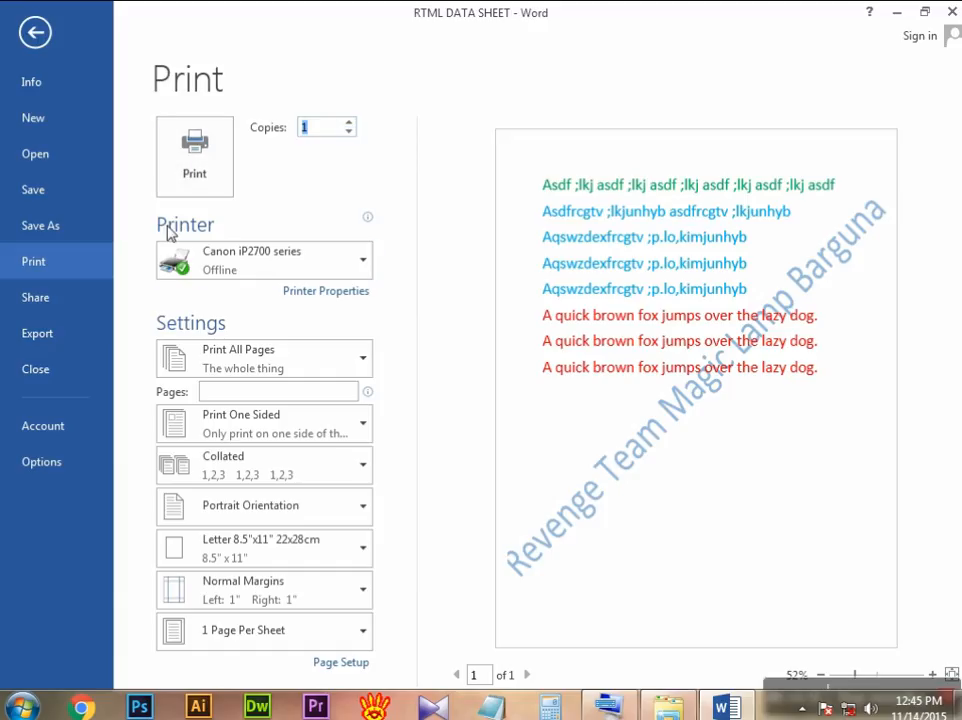
mouse_move(260, 260)
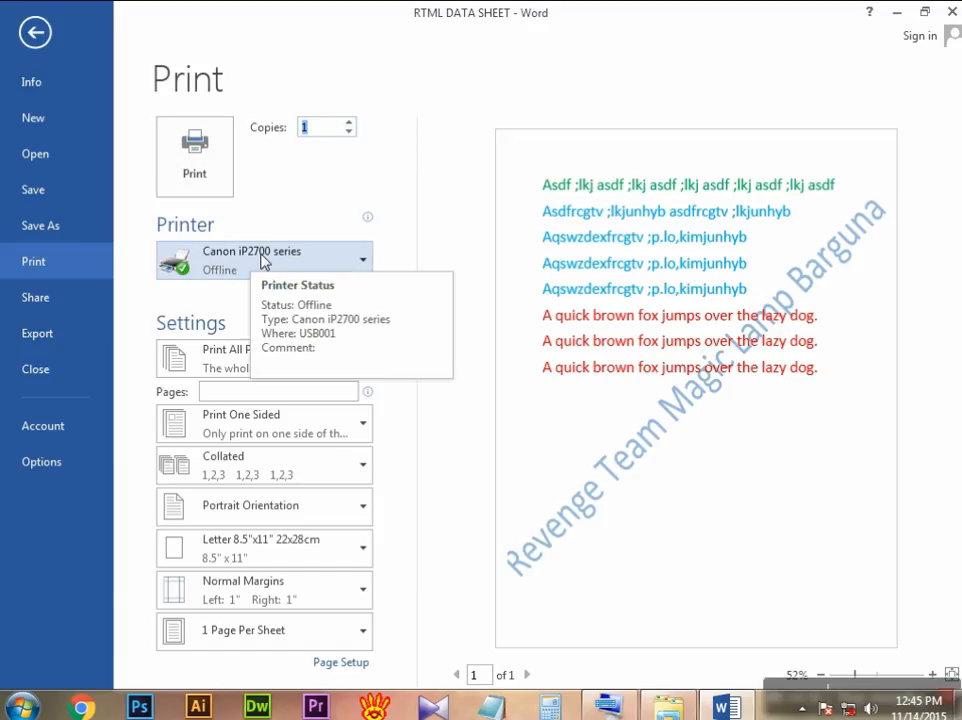
click(364, 262)
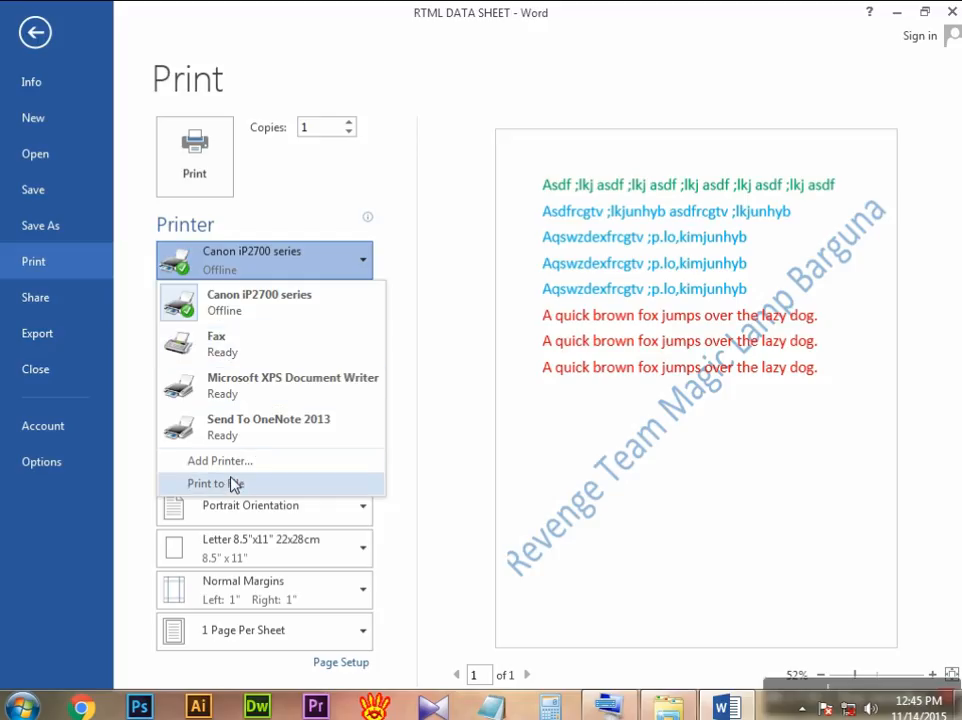
click(240, 307)
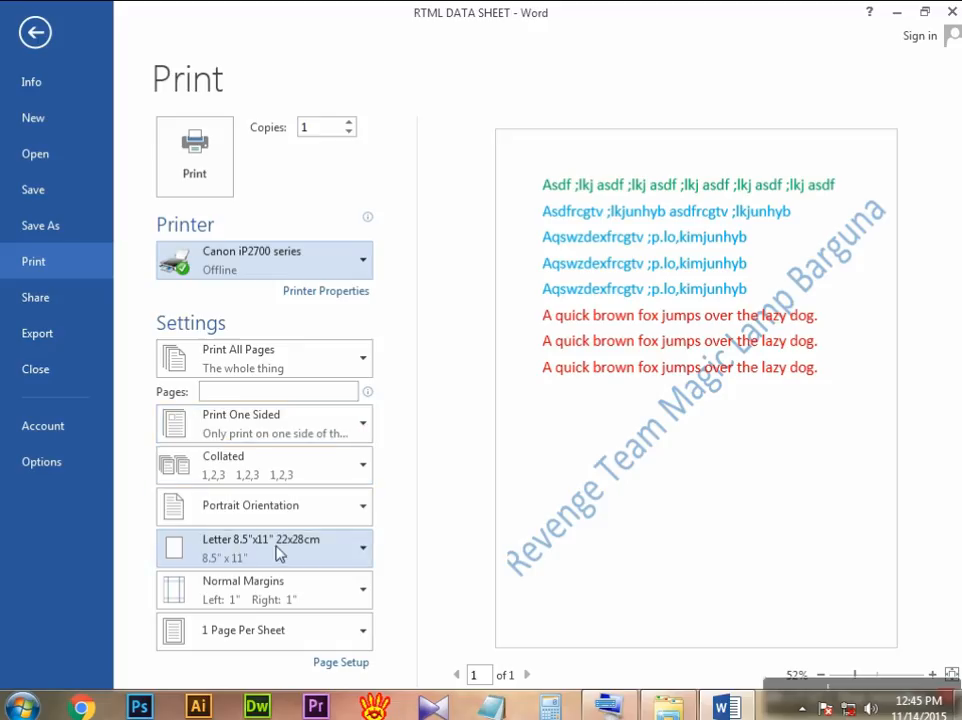
Step: Set the print paper size to A4 and print the document
click(363, 552)
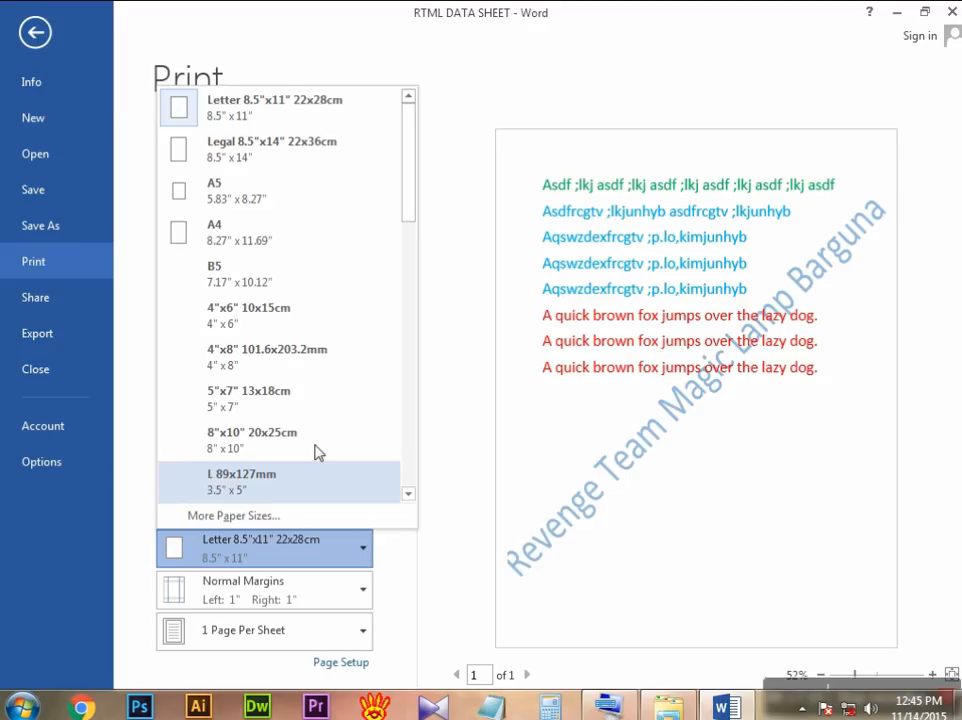
click(304, 243)
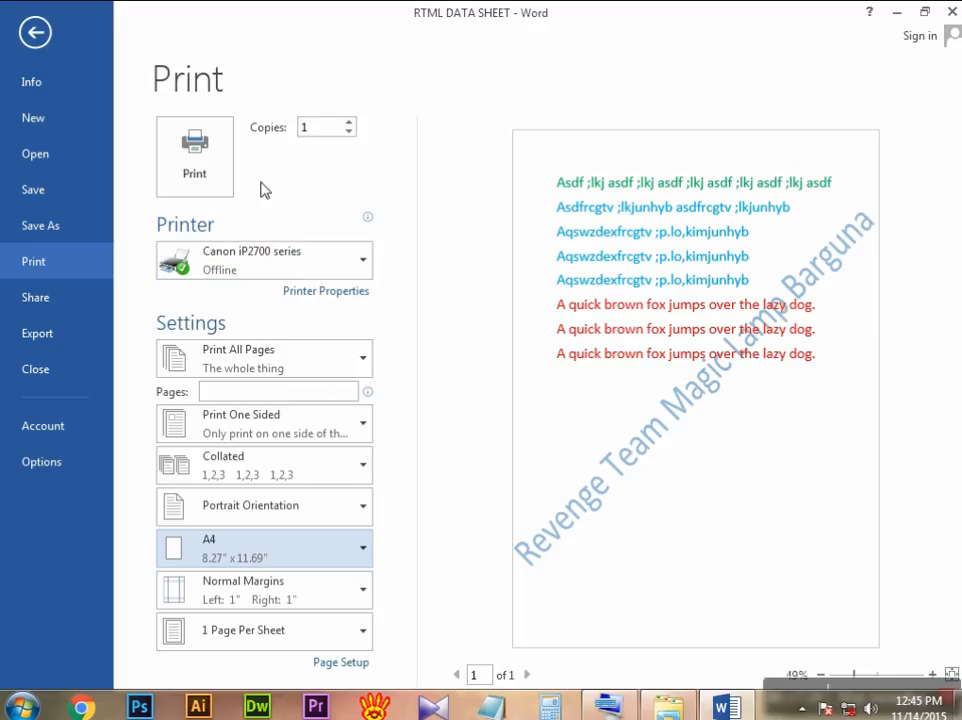
click(194, 166)
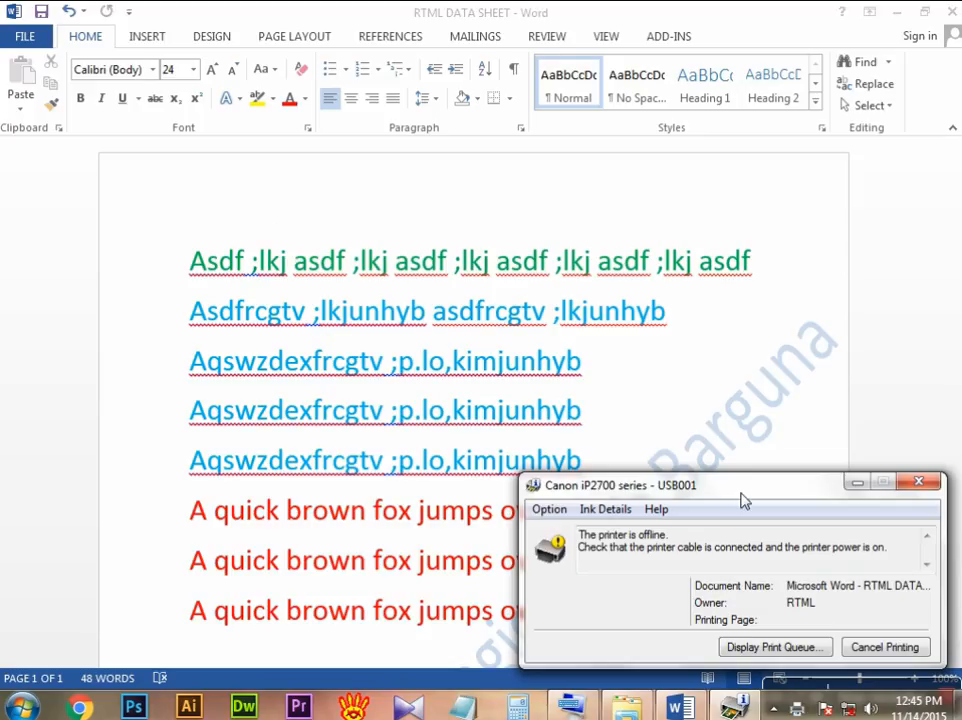
Step: Move the two Canon iP2700 series printer windows apart and cancel the print job
drag(742, 497, 582, 384)
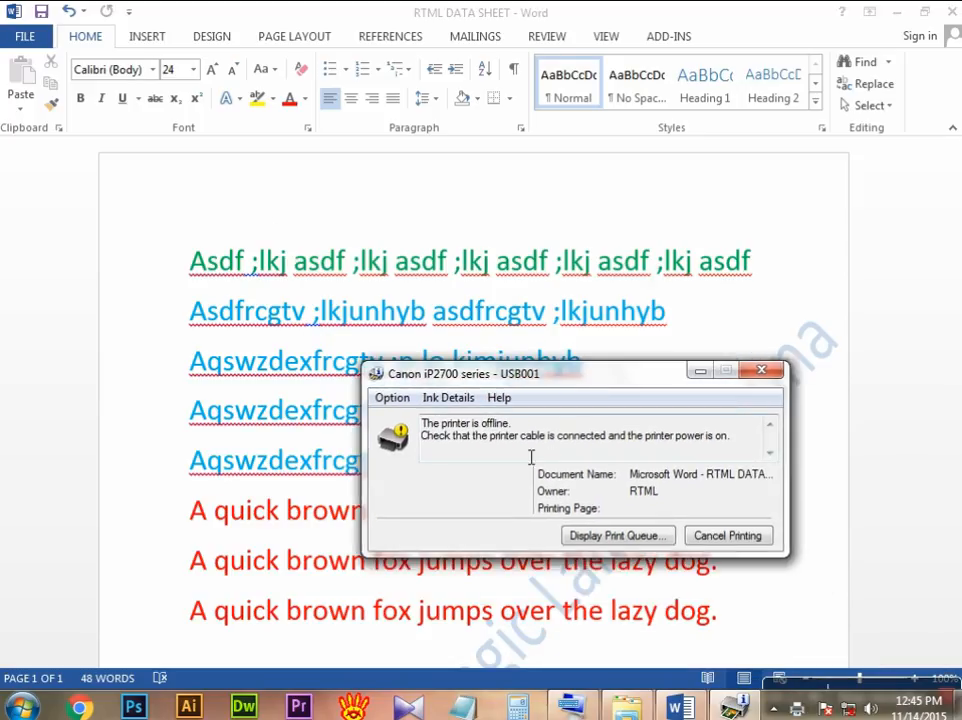
drag(565, 297, 340, 225)
drag(537, 369, 544, 388)
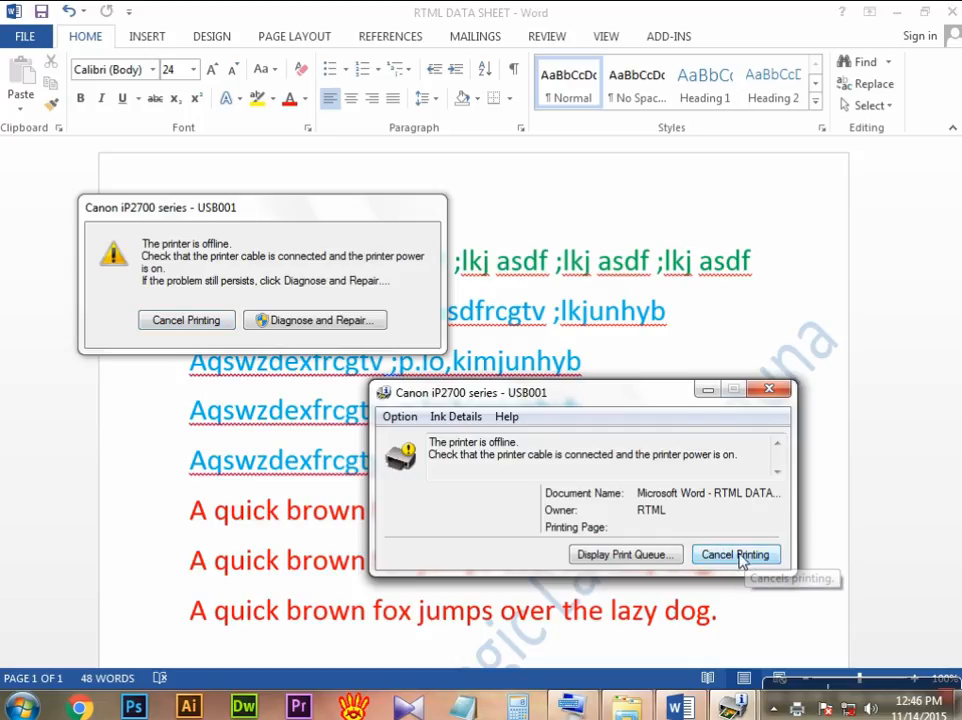
click(740, 556)
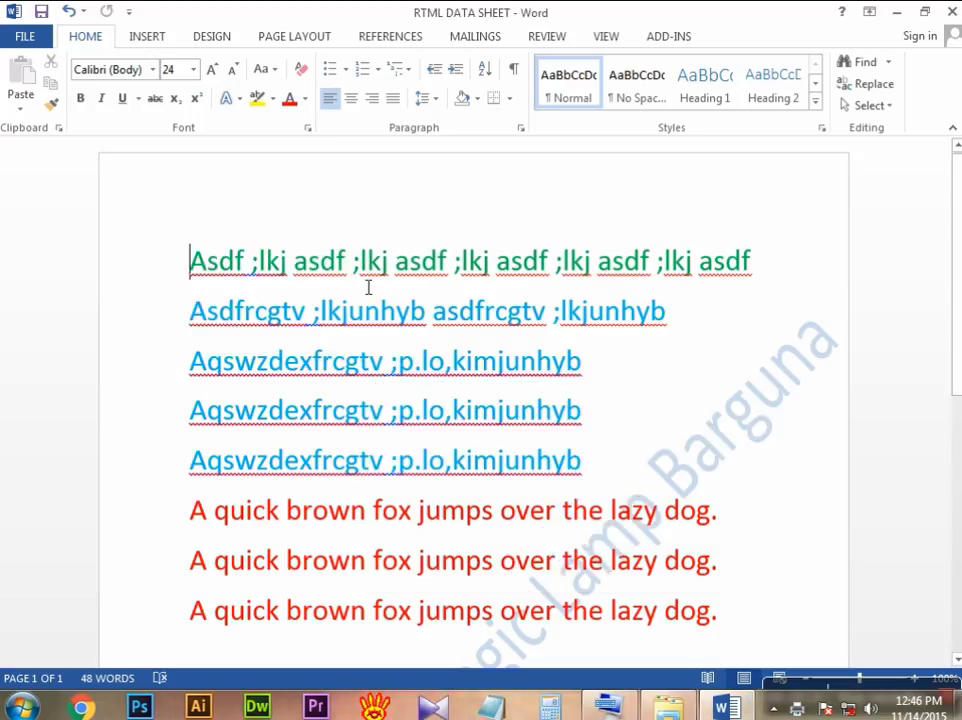
scroll(404, 300, down, 6)
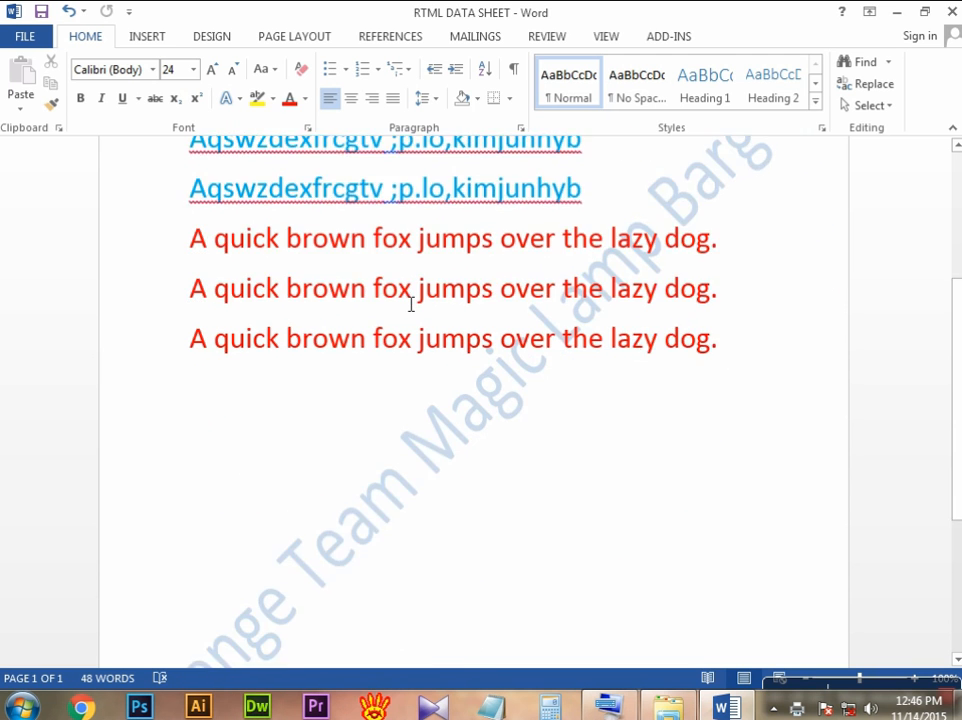
scroll(403, 307, down, 2)
scroll(408, 307, up, 2)
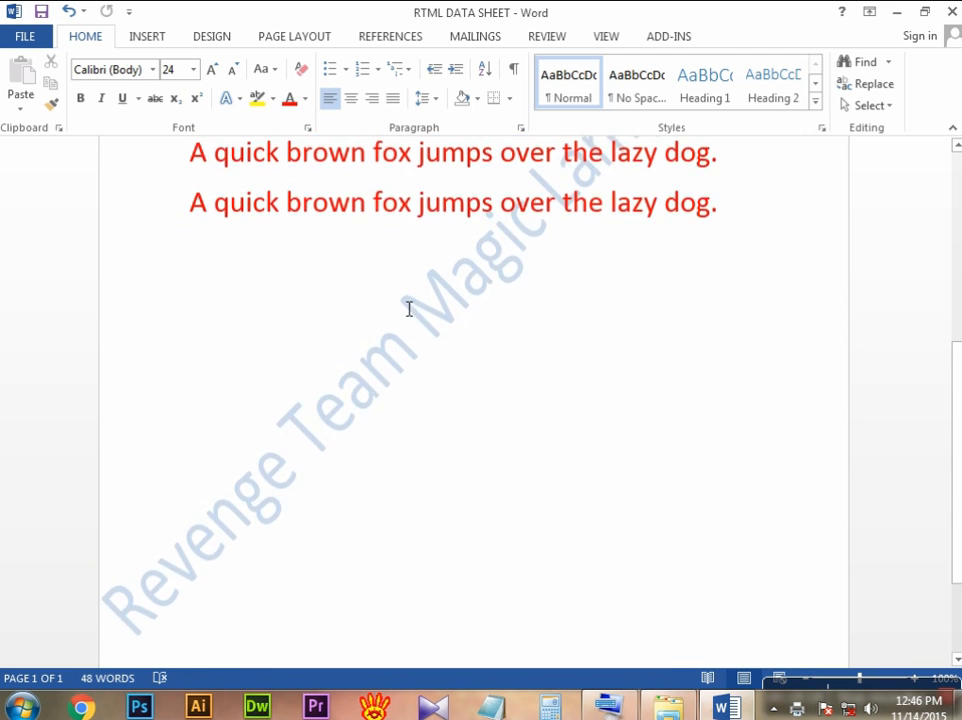
scroll(409, 309, up, 7)
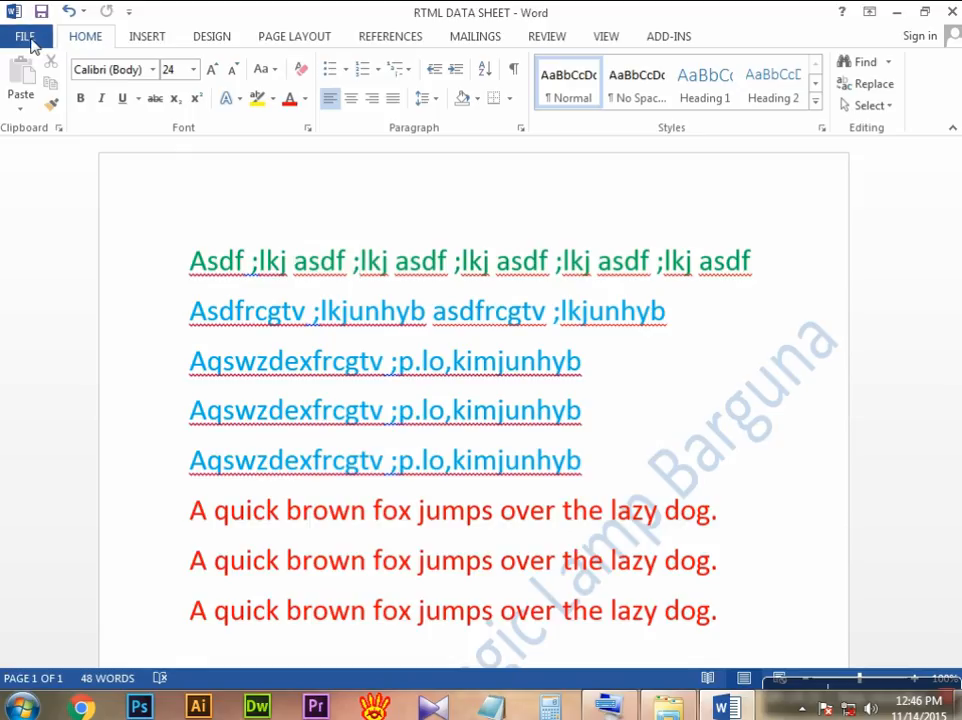
click(33, 42)
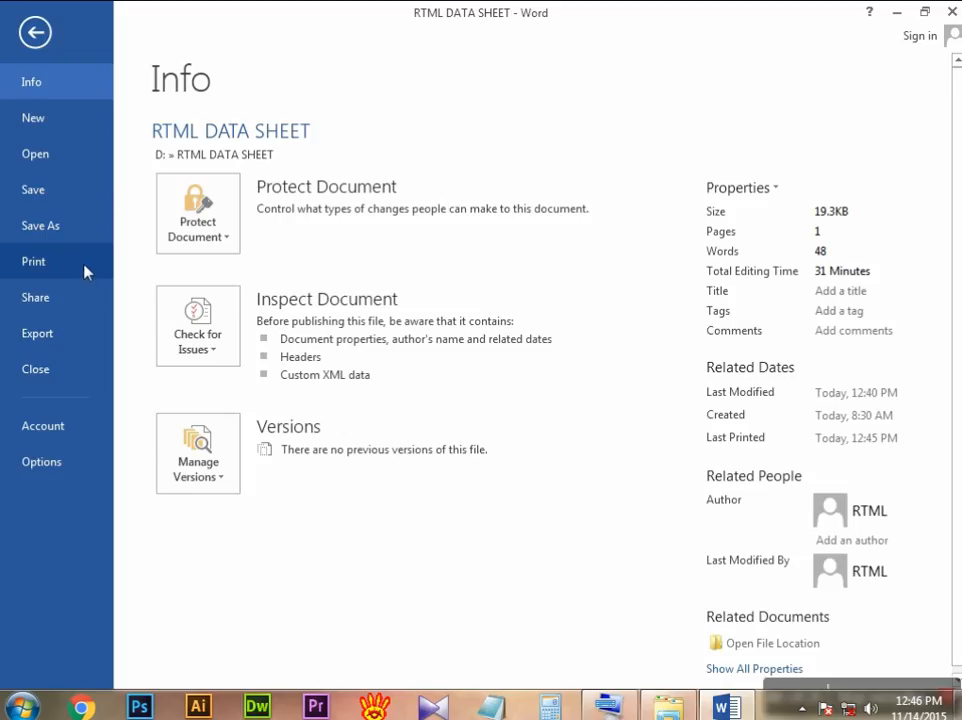
click(50, 369)
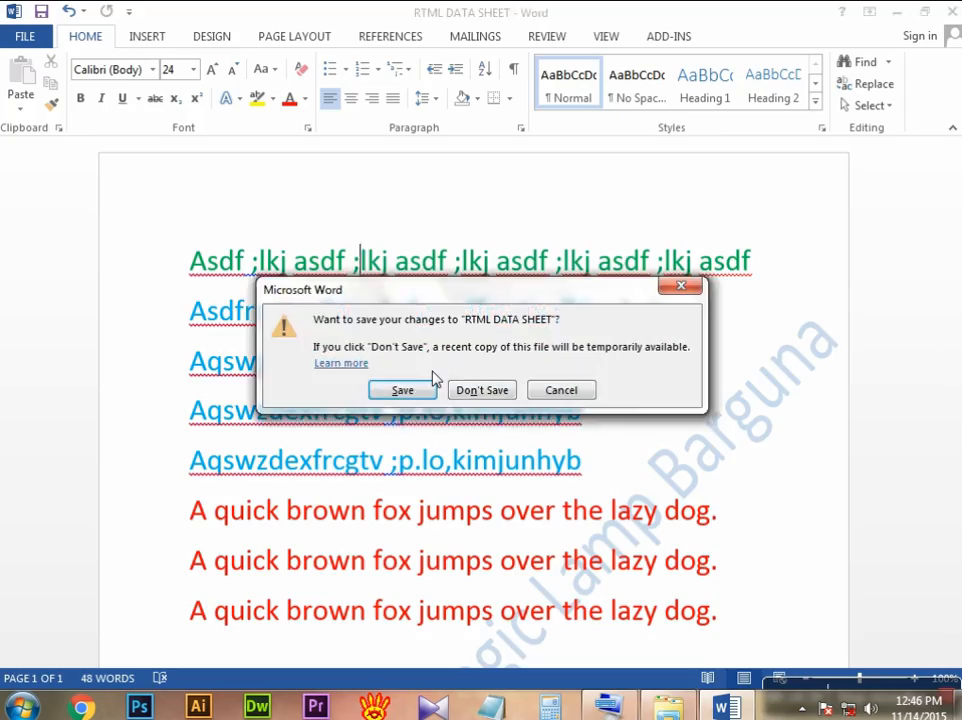
drag(397, 292, 322, 249)
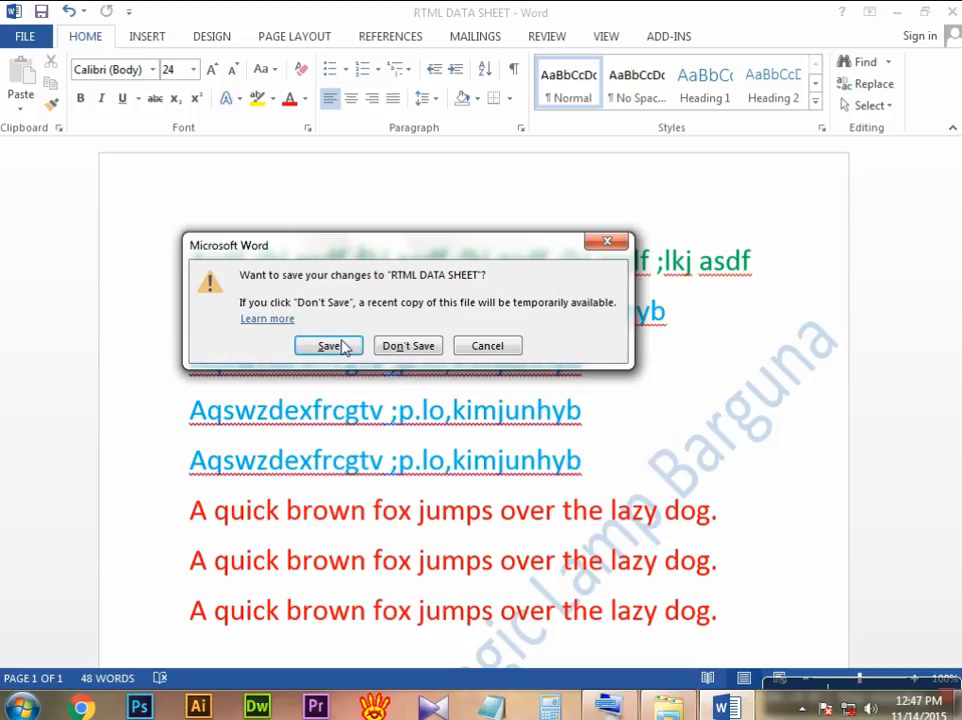
click(489, 350)
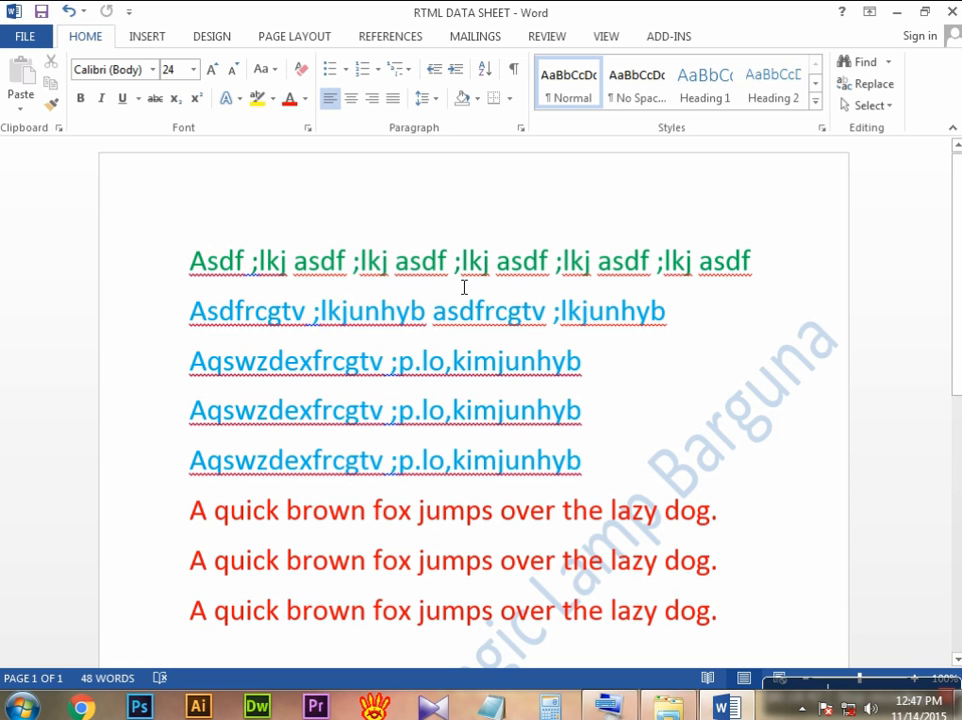
Step: Close the document with its changes saved, and reopen RTML DATA SHEET from the recent documents
click(26, 37)
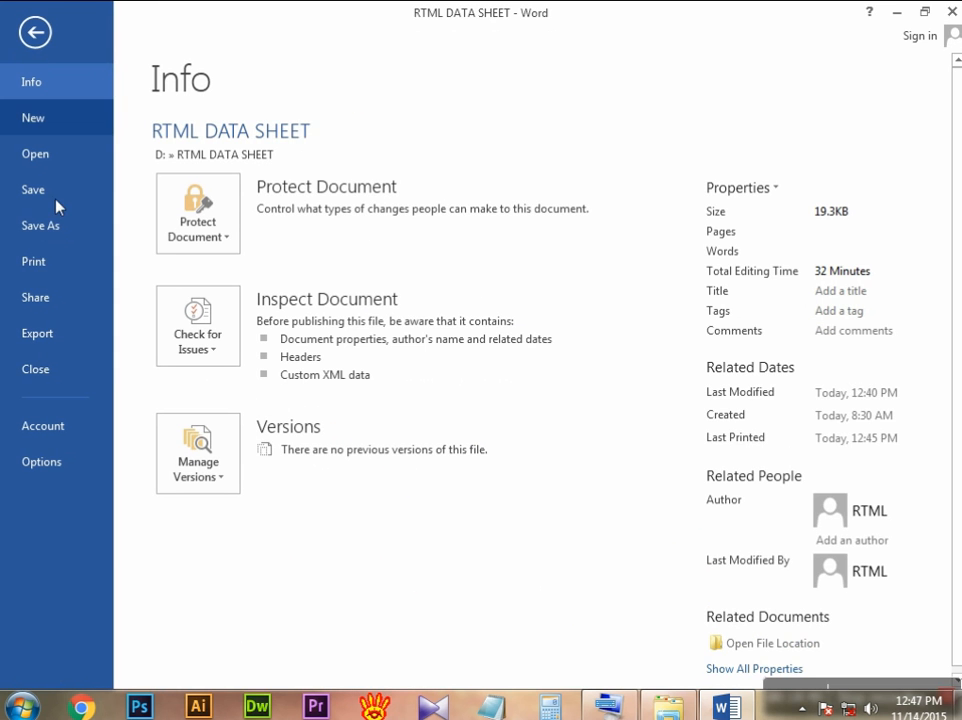
click(77, 370)
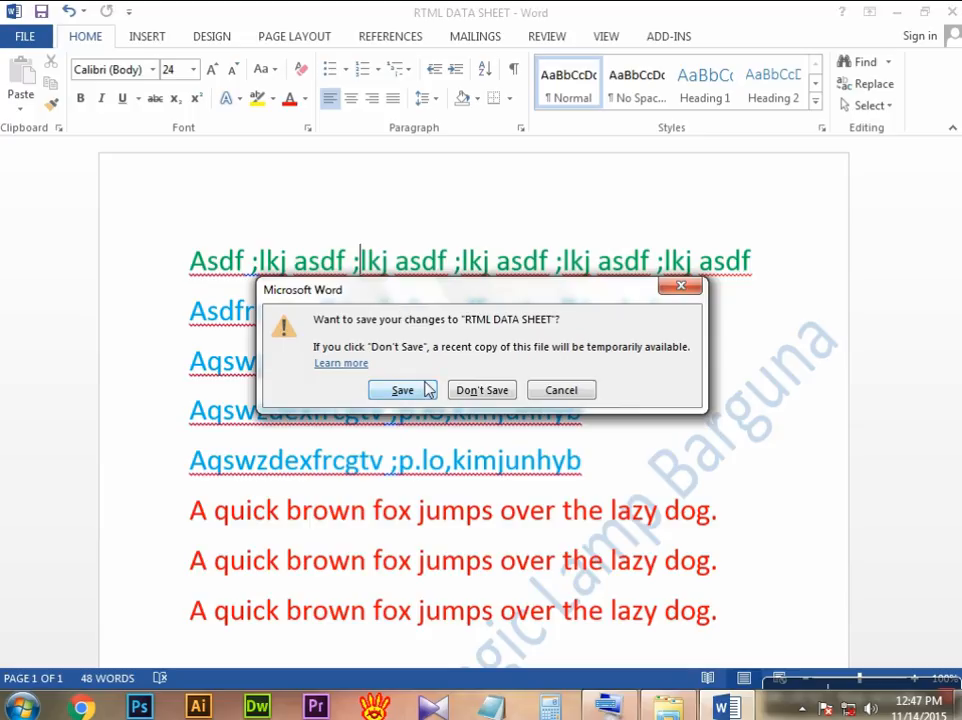
click(403, 391)
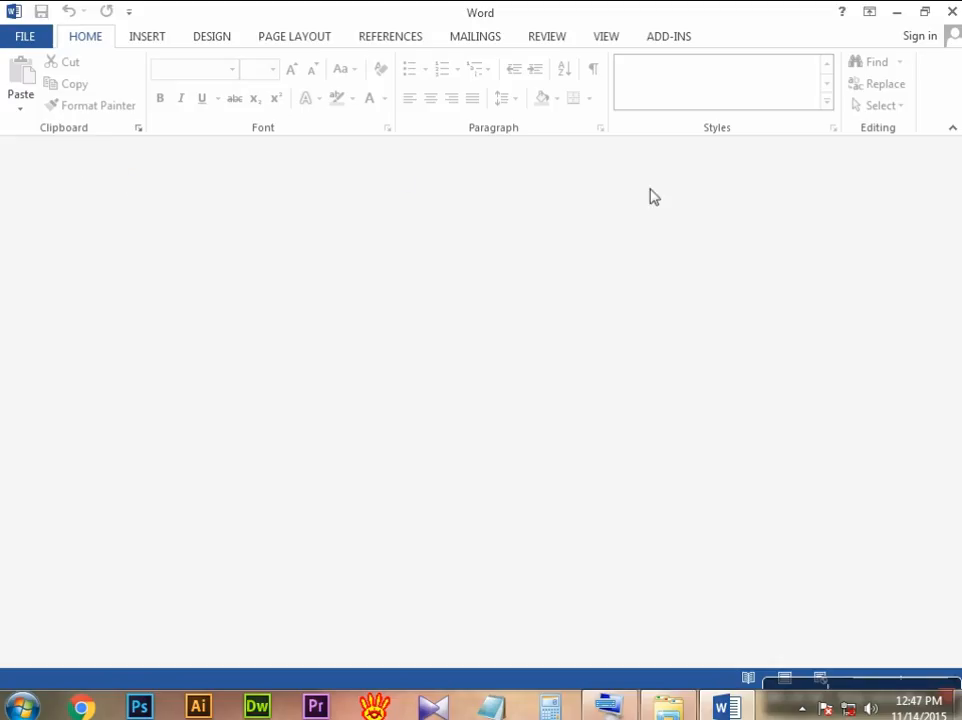
click(25, 36)
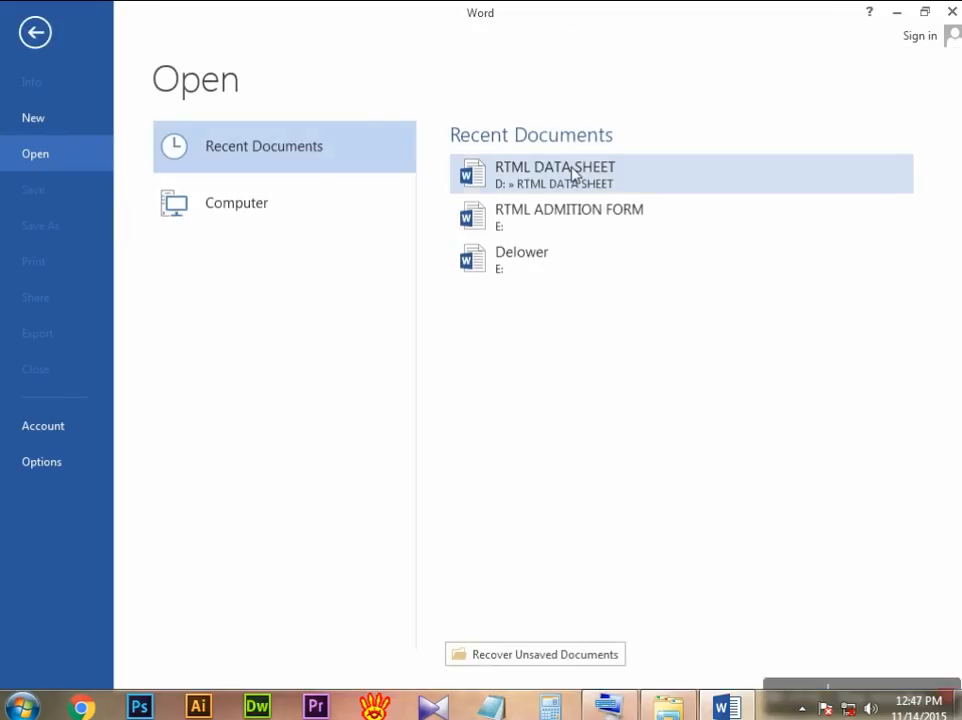
click(510, 186)
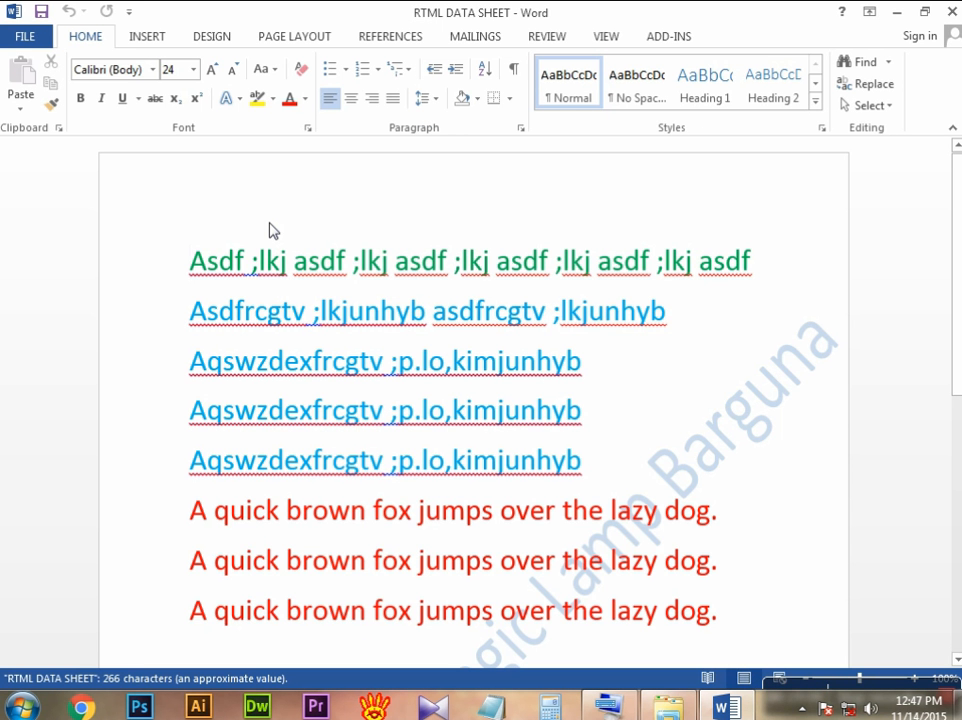
Step: Close RTML DATA SHEET, create a document from the Apothecary letter template and look through its page
click(32, 36)
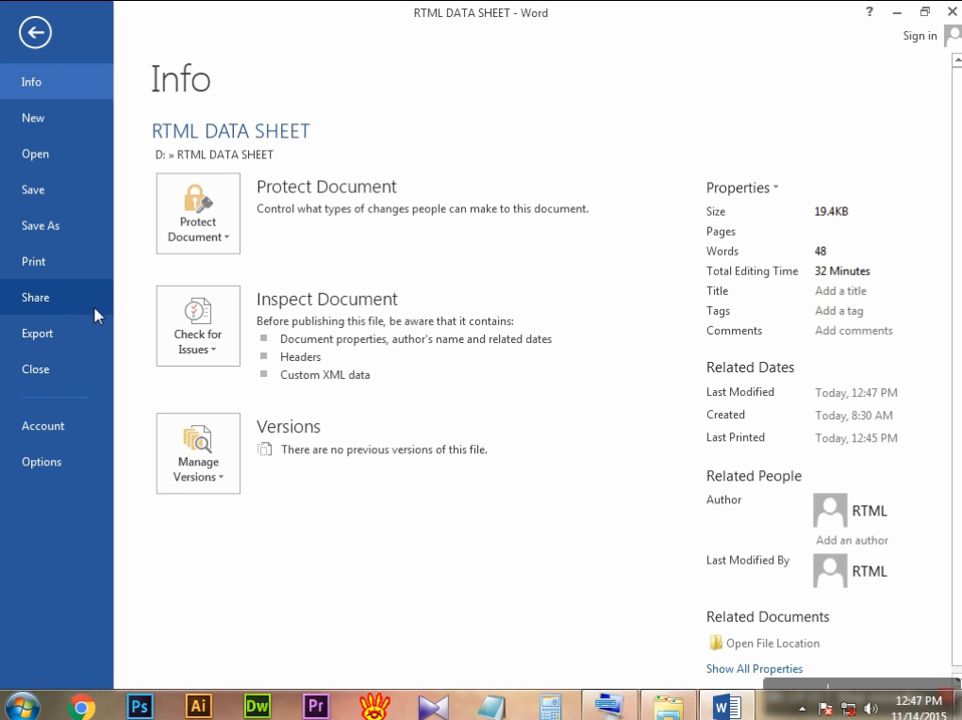
click(63, 370)
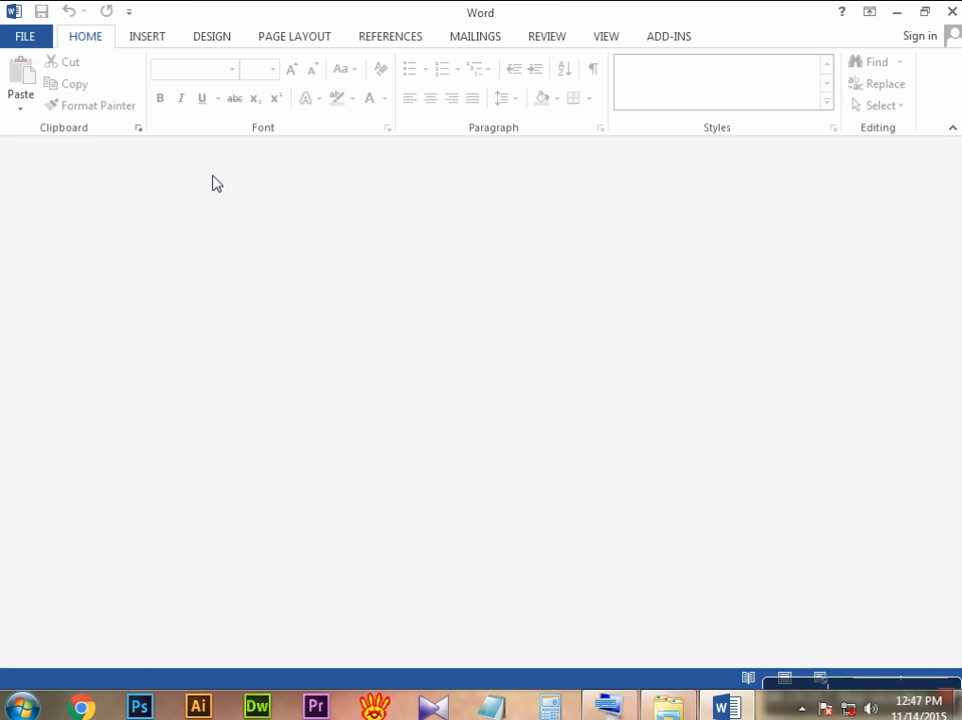
click(38, 40)
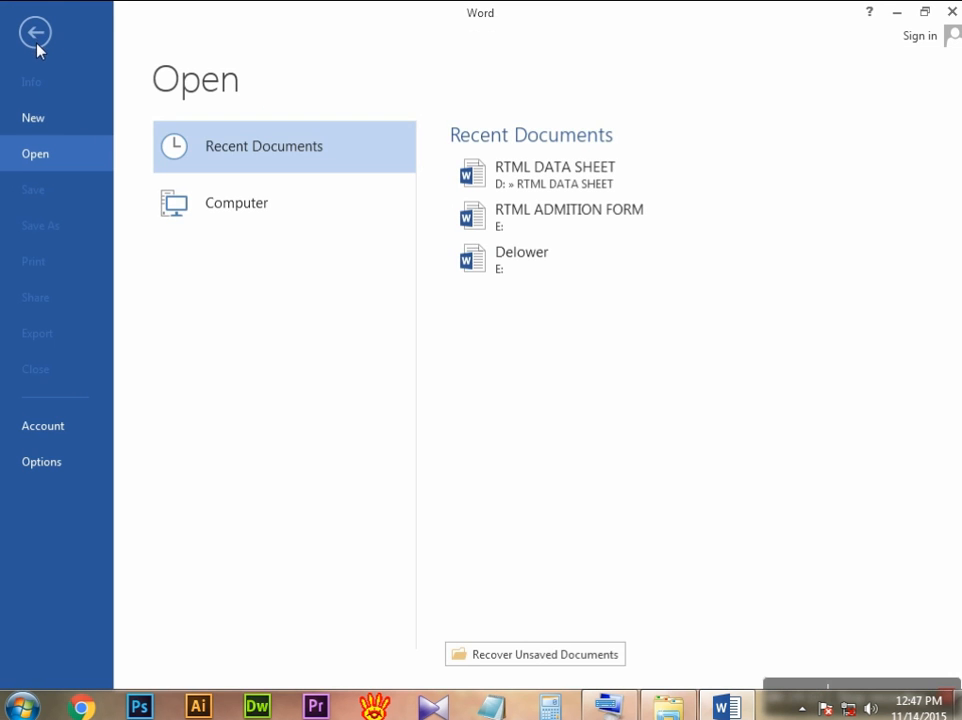
click(43, 121)
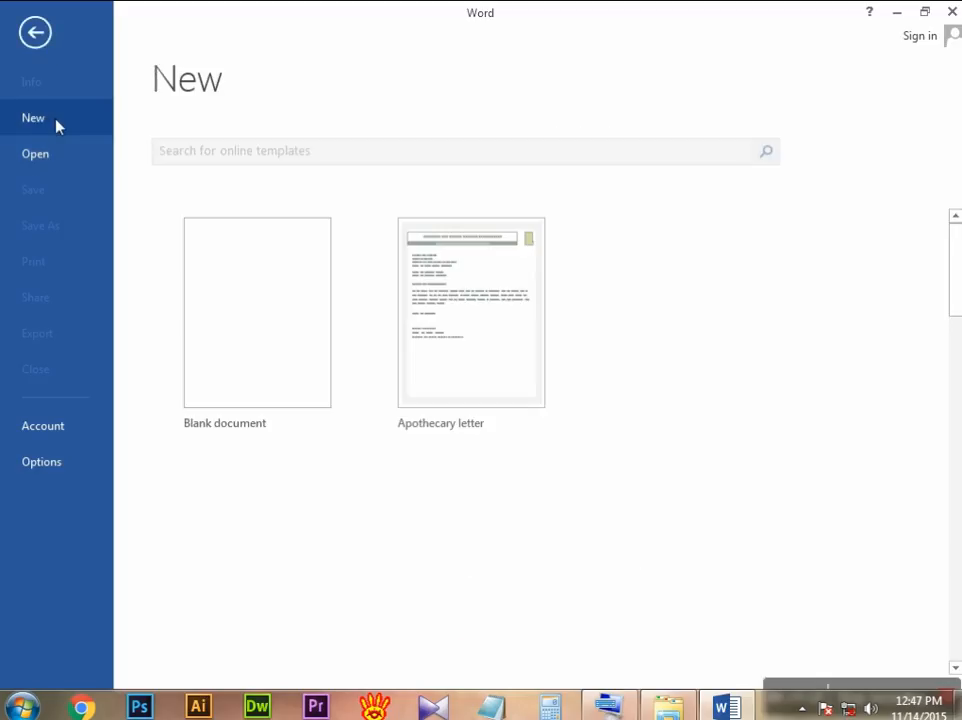
click(487, 277)
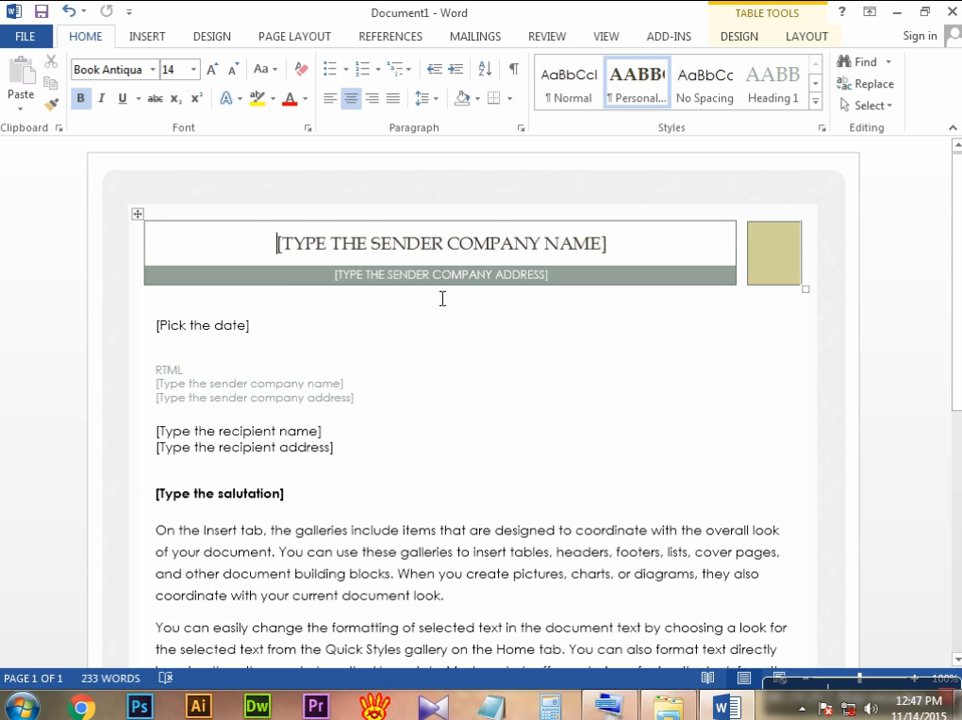
scroll(444, 298, down, 5)
scroll(445, 299, down, 4)
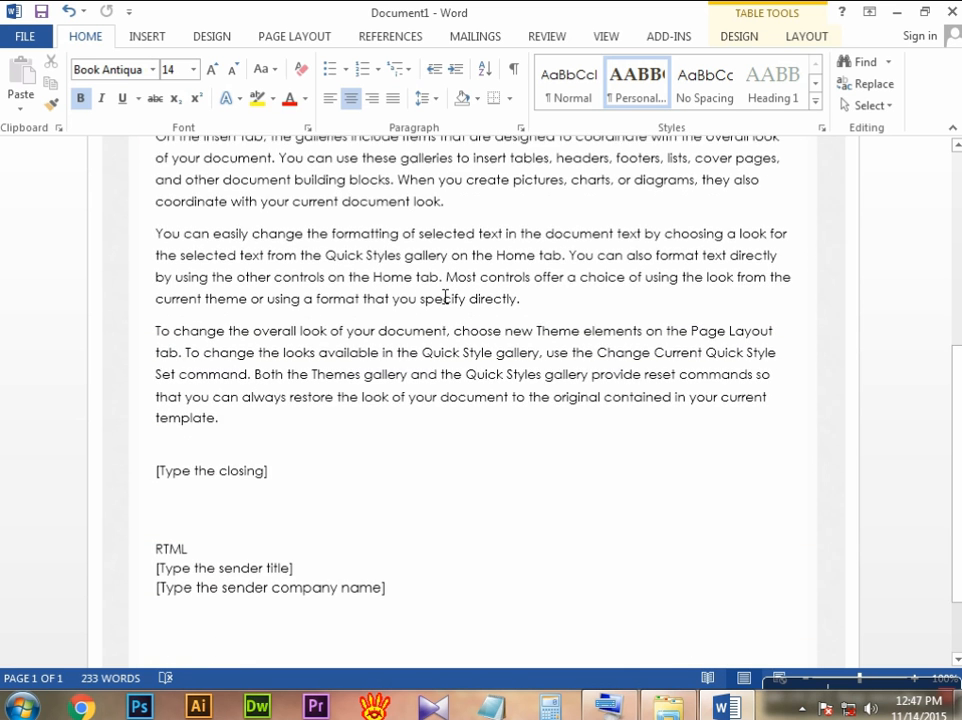
scroll(447, 296, up, 6)
scroll(451, 291, up, 3)
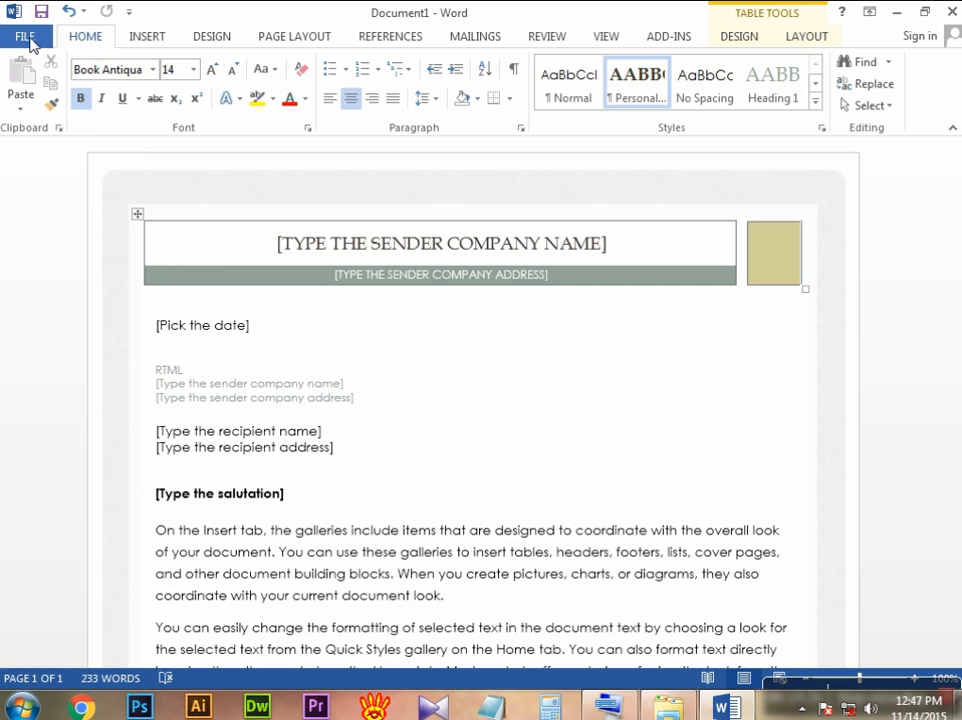
Step: Close the Apothecary letter document without saving it and create a new blank document
click(26, 36)
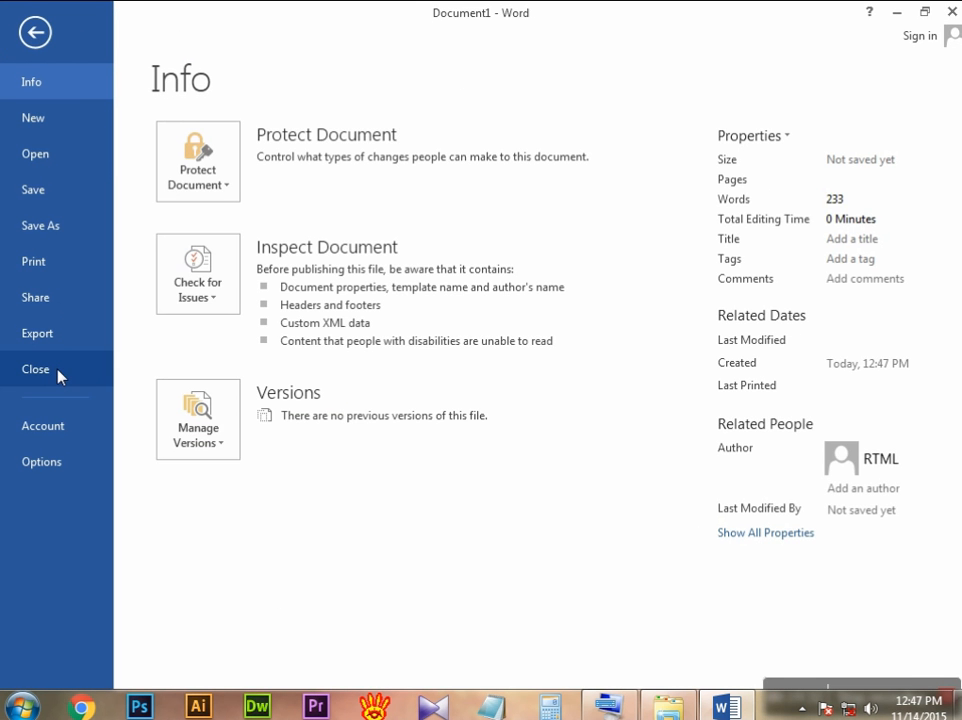
click(58, 372)
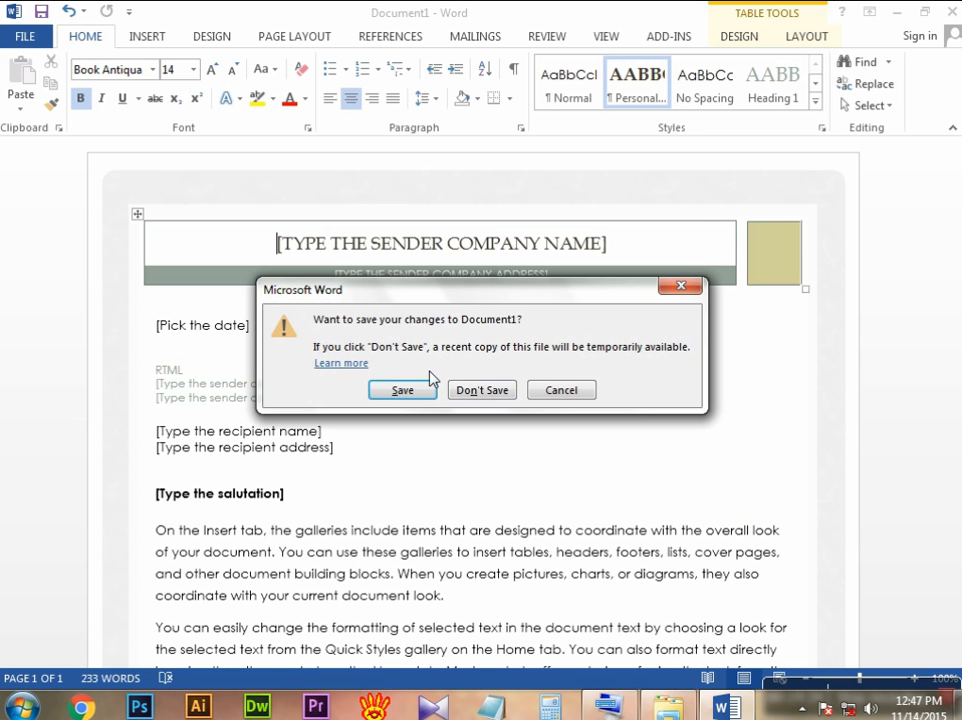
click(478, 391)
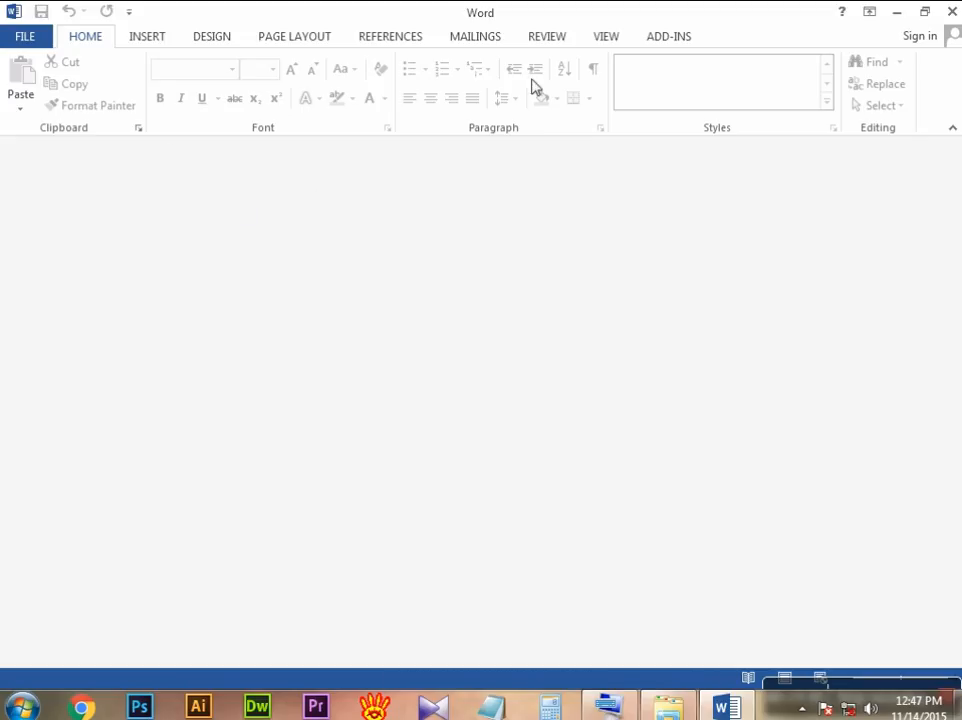
click(14, 36)
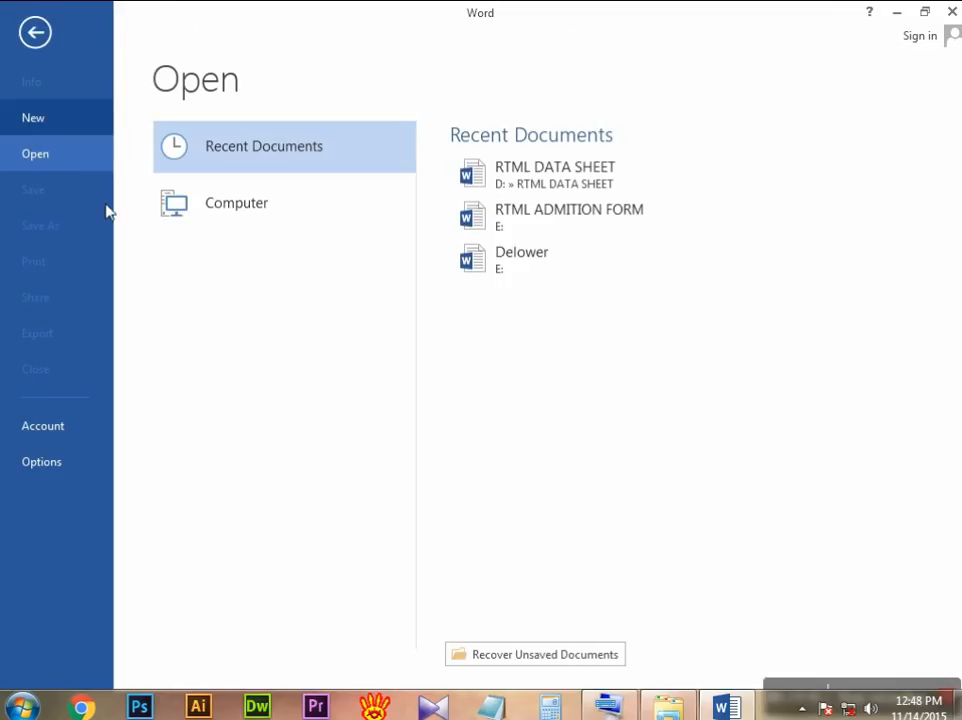
click(43, 120)
click(279, 273)
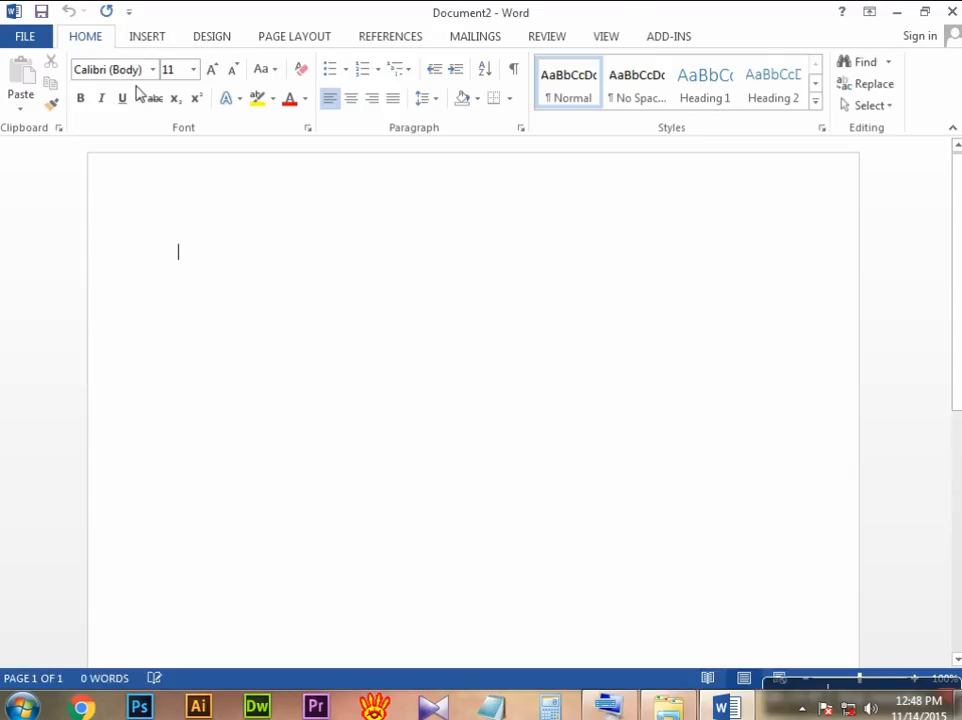
Step: Close the blank document and reopen RTML DATA SHEET from the recent documents
click(33, 37)
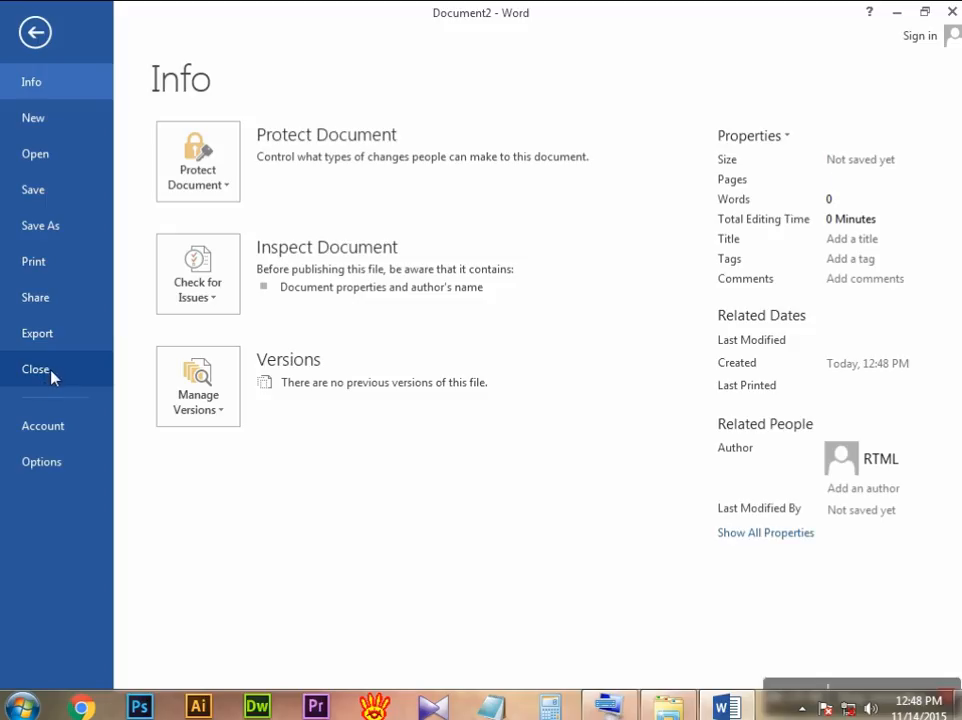
key(Escape)
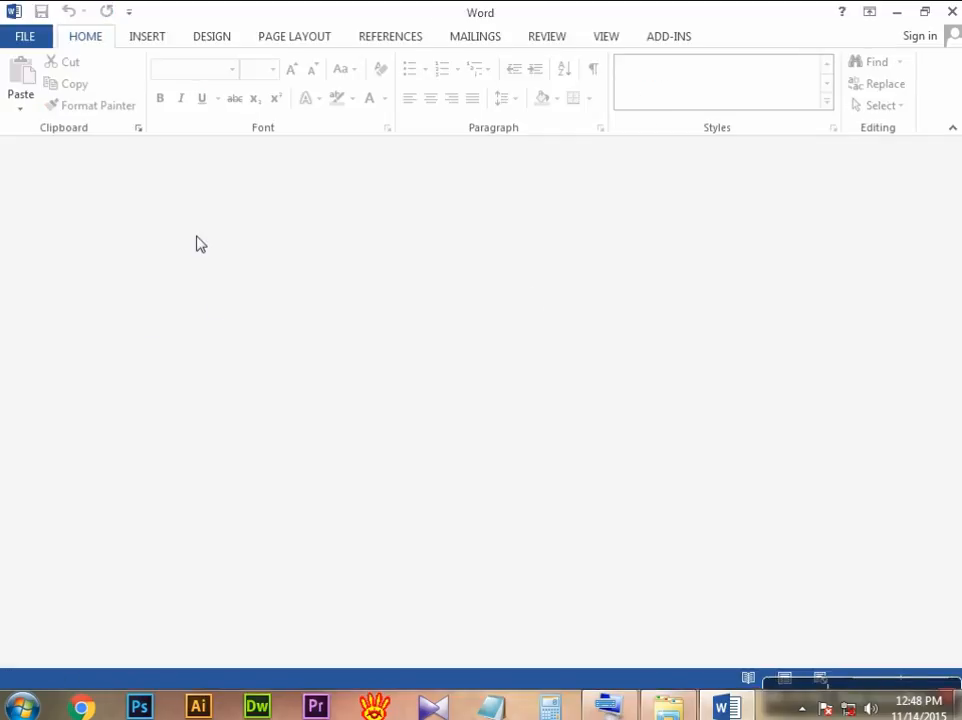
click(36, 37)
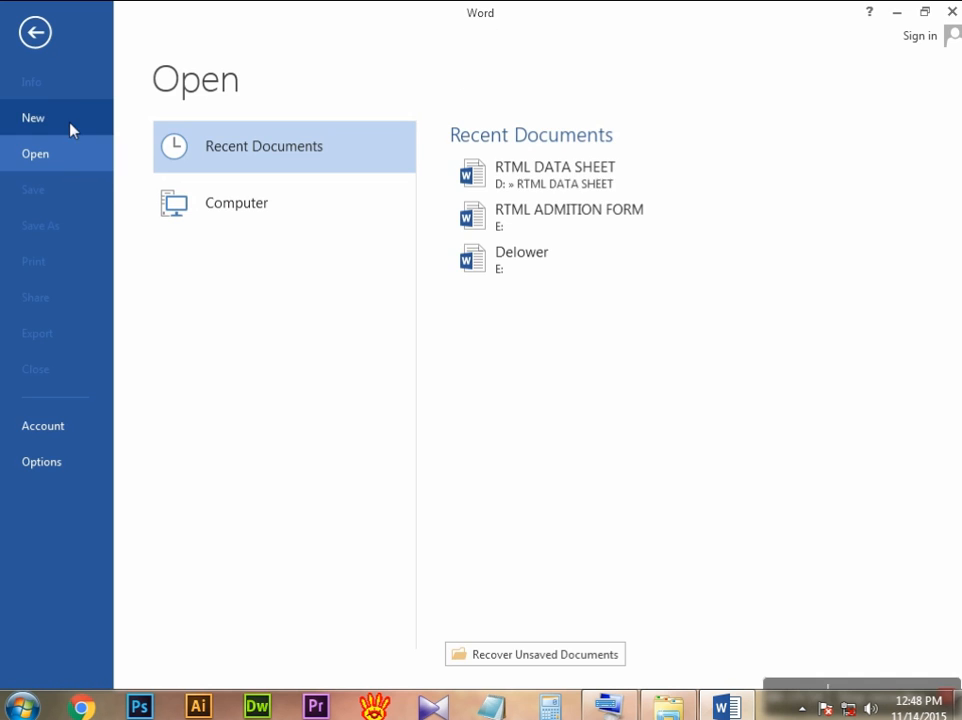
click(488, 172)
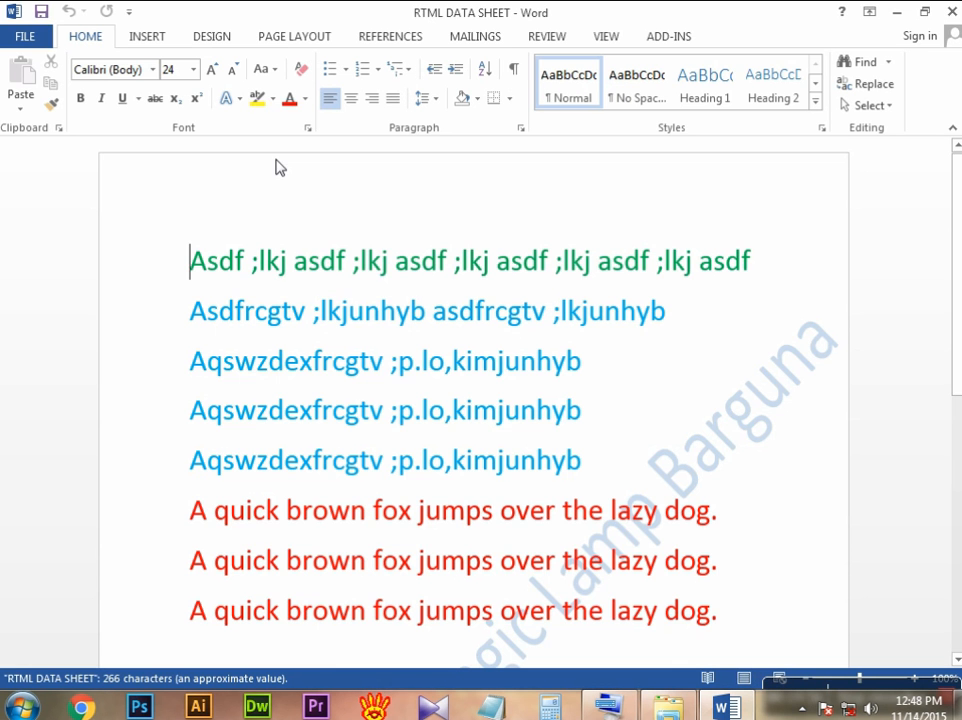
Step: Set the Office theme to Light Gray in the account settings and return to the document
click(28, 33)
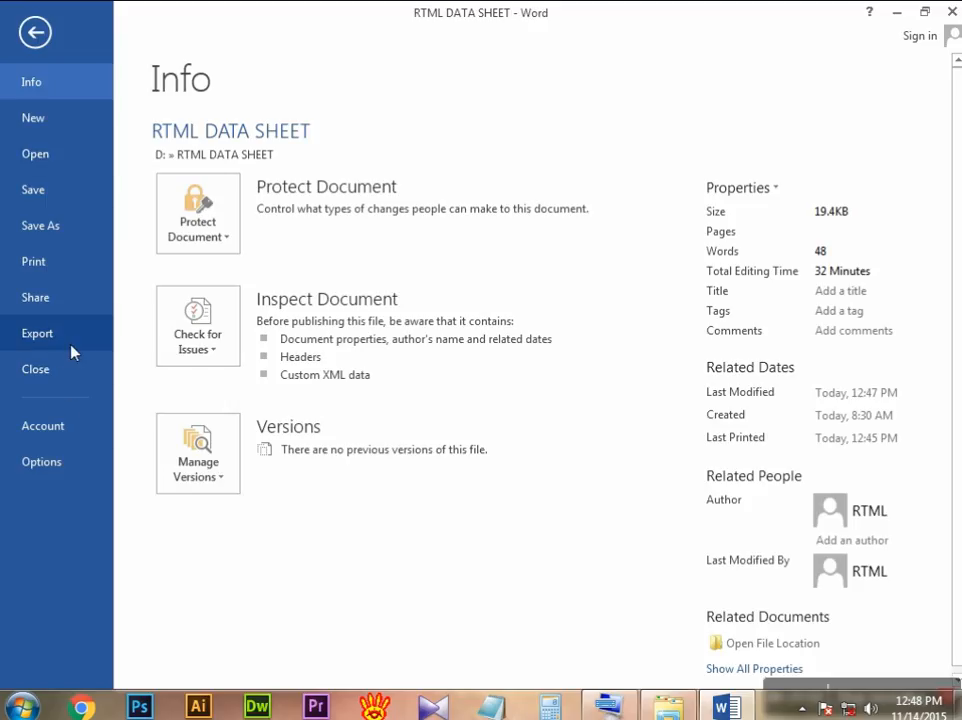
click(59, 429)
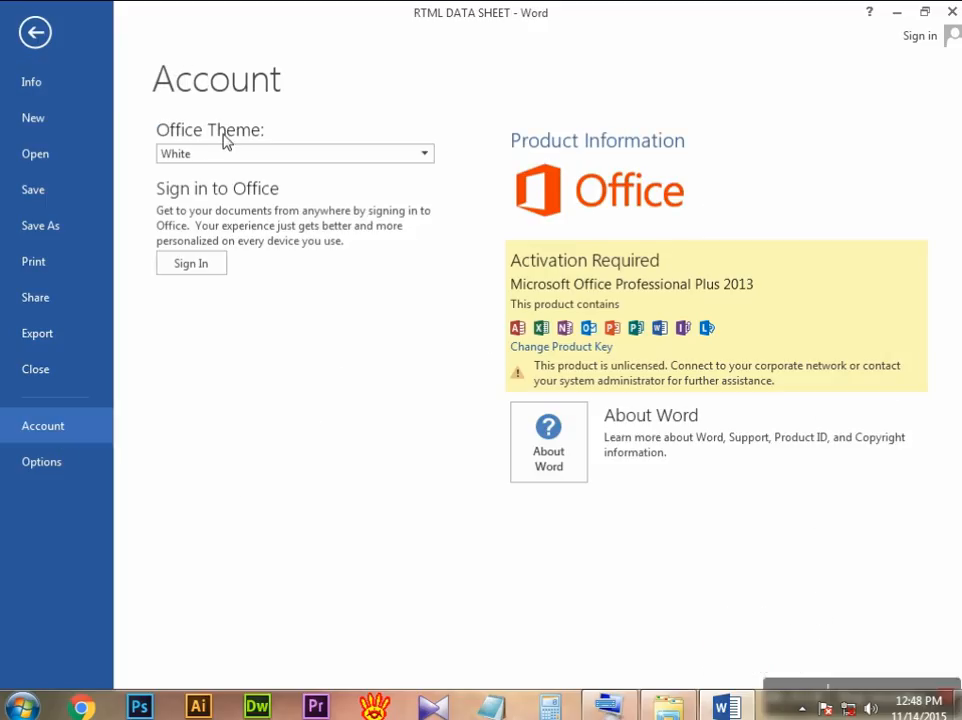
click(428, 157)
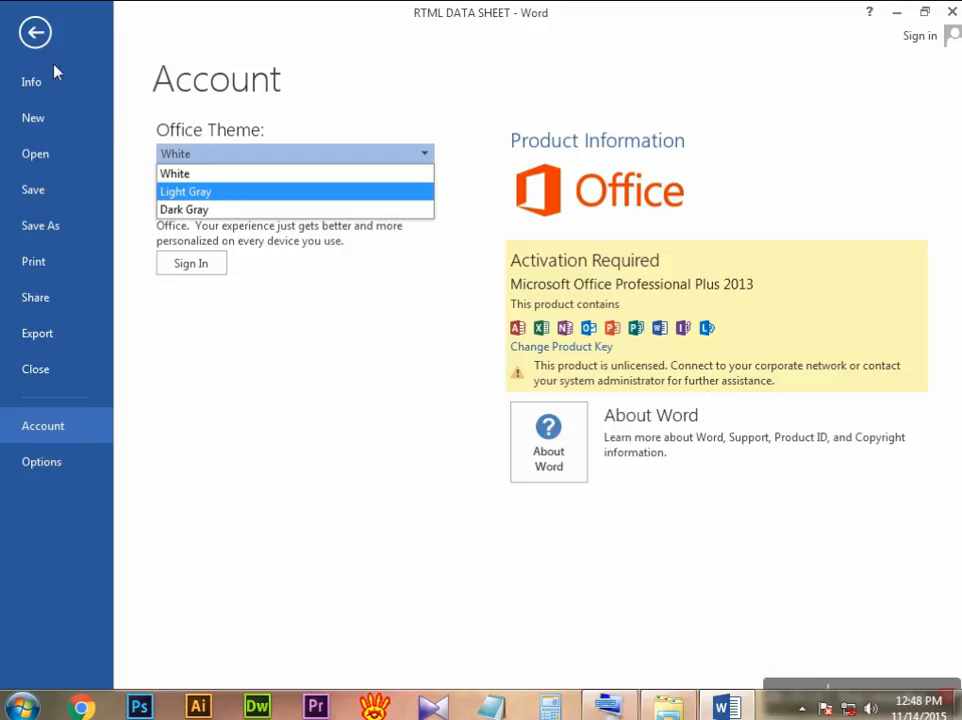
click(214, 193)
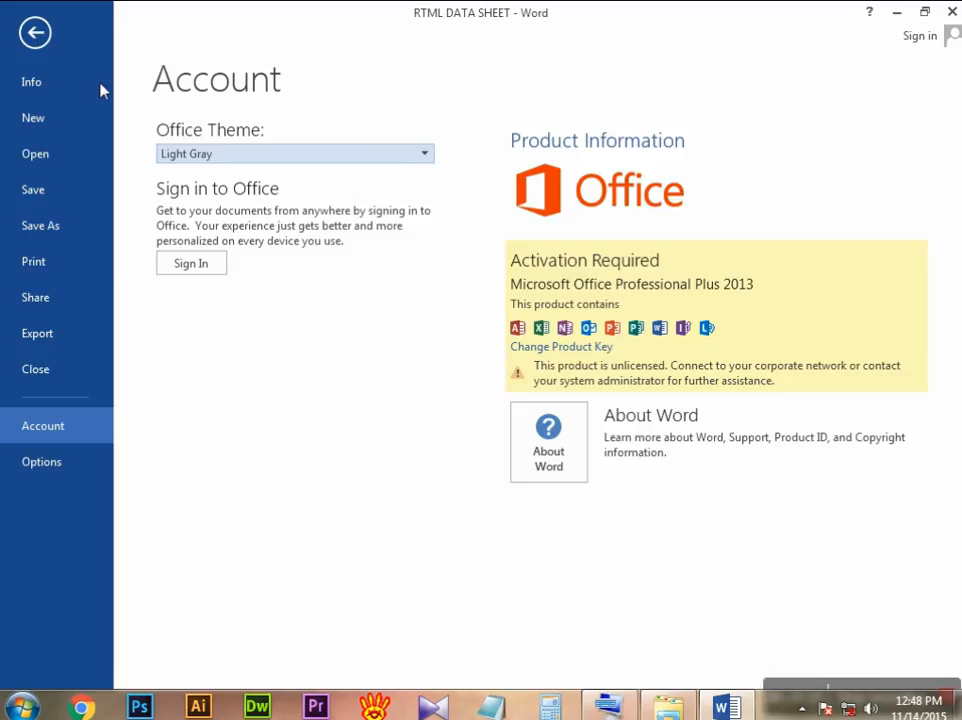
click(36, 35)
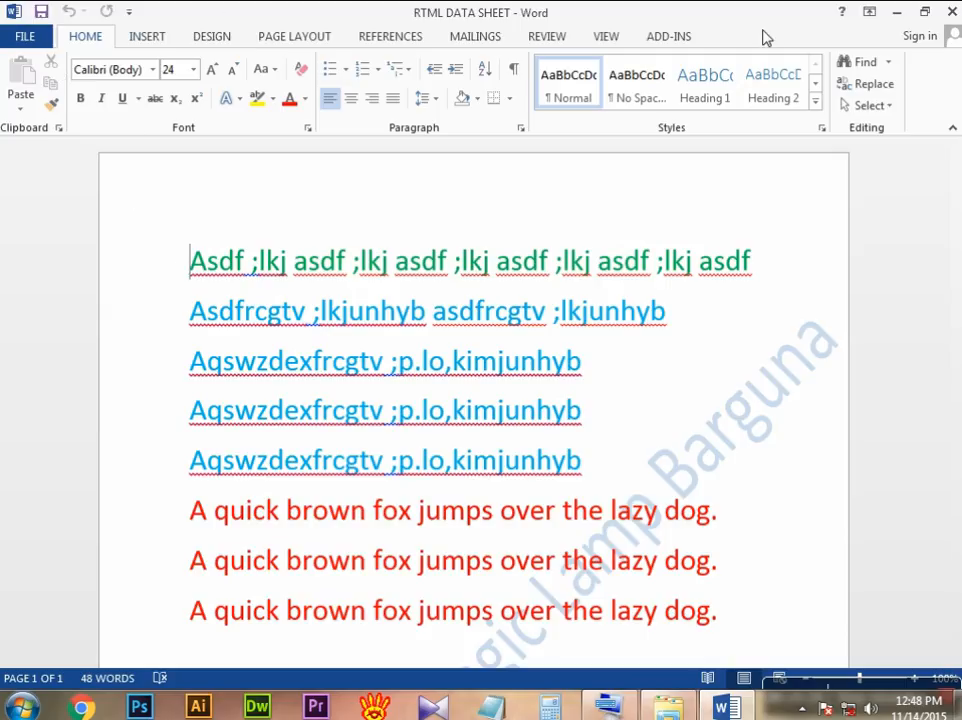
Step: Change the Office theme to Dark Gray in the account settings and return to the document
click(36, 38)
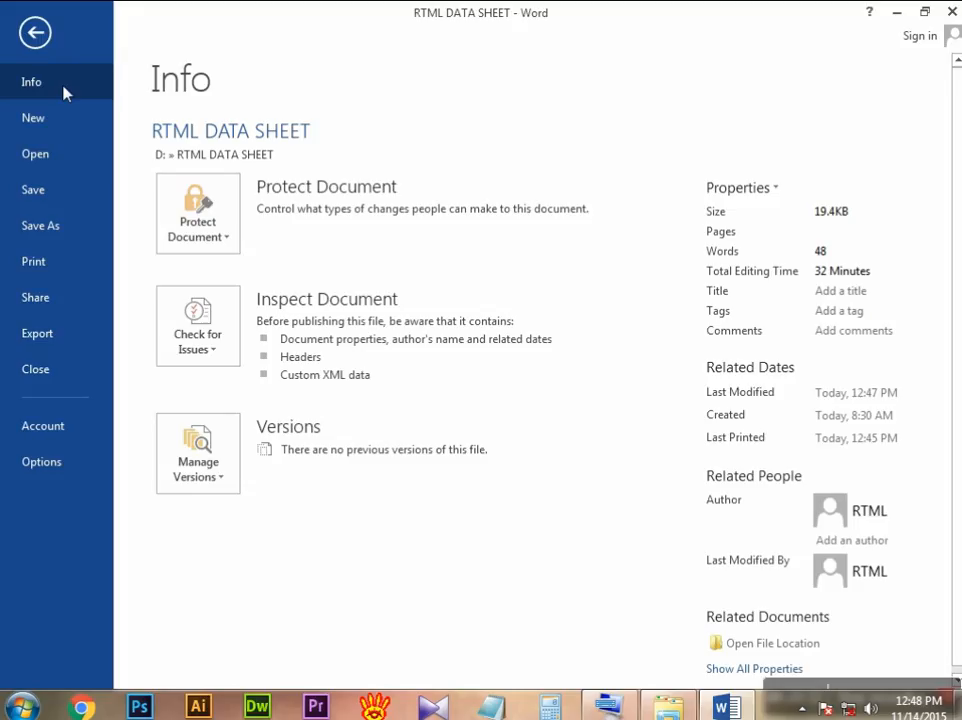
click(72, 430)
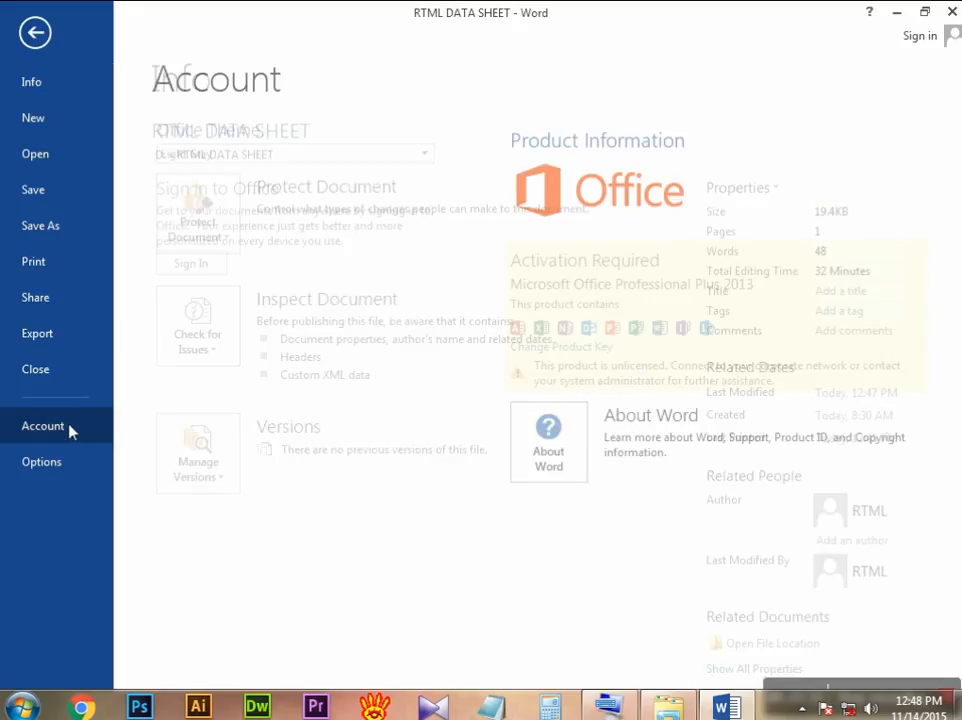
click(425, 158)
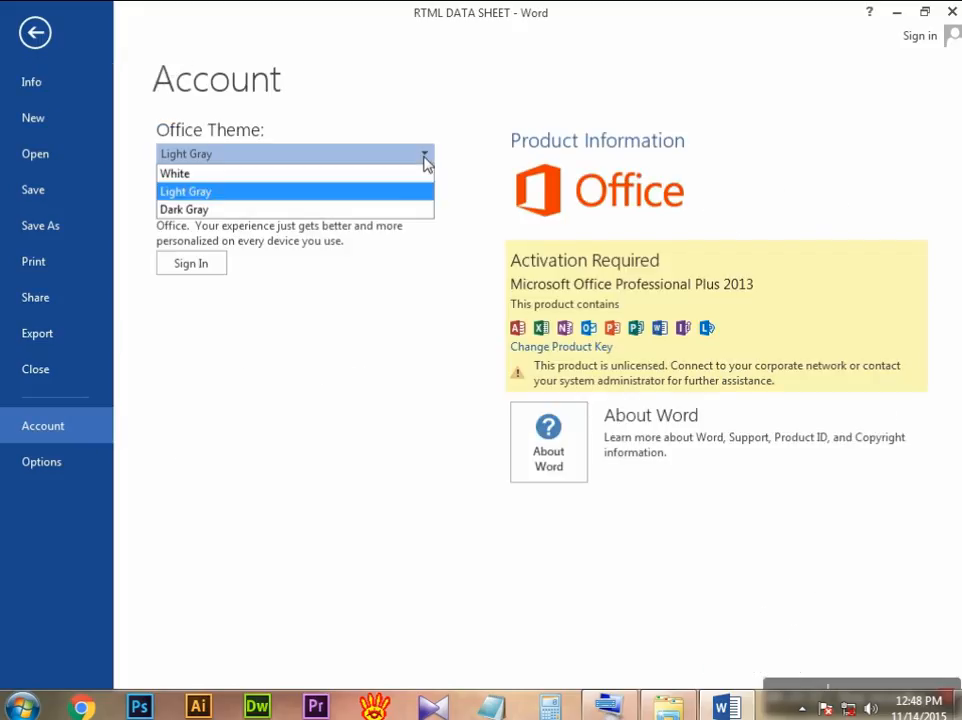
click(213, 210)
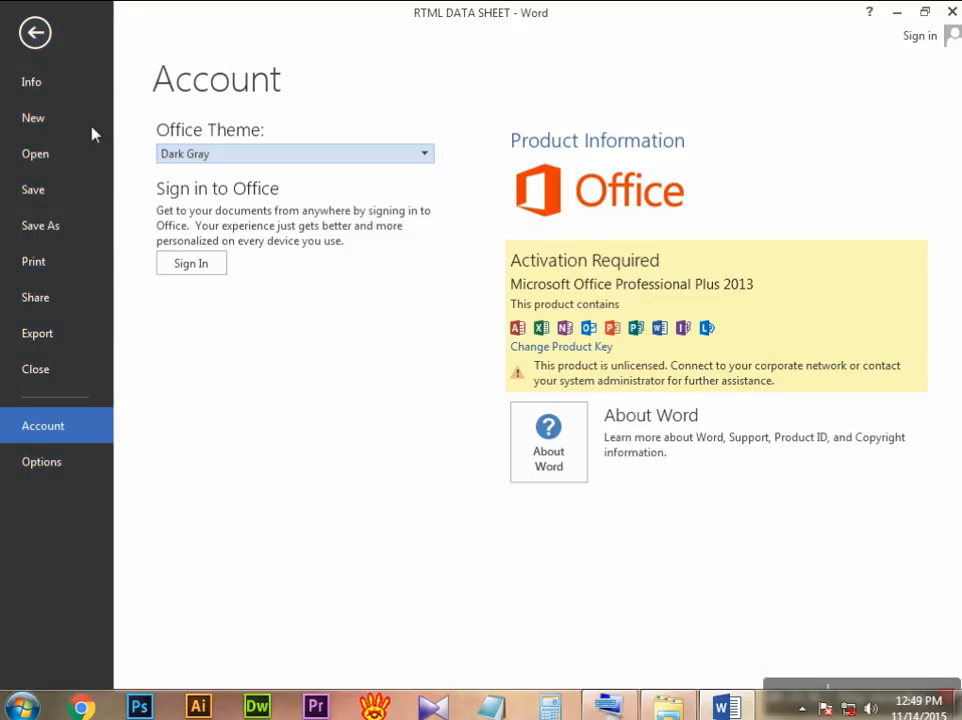
click(35, 33)
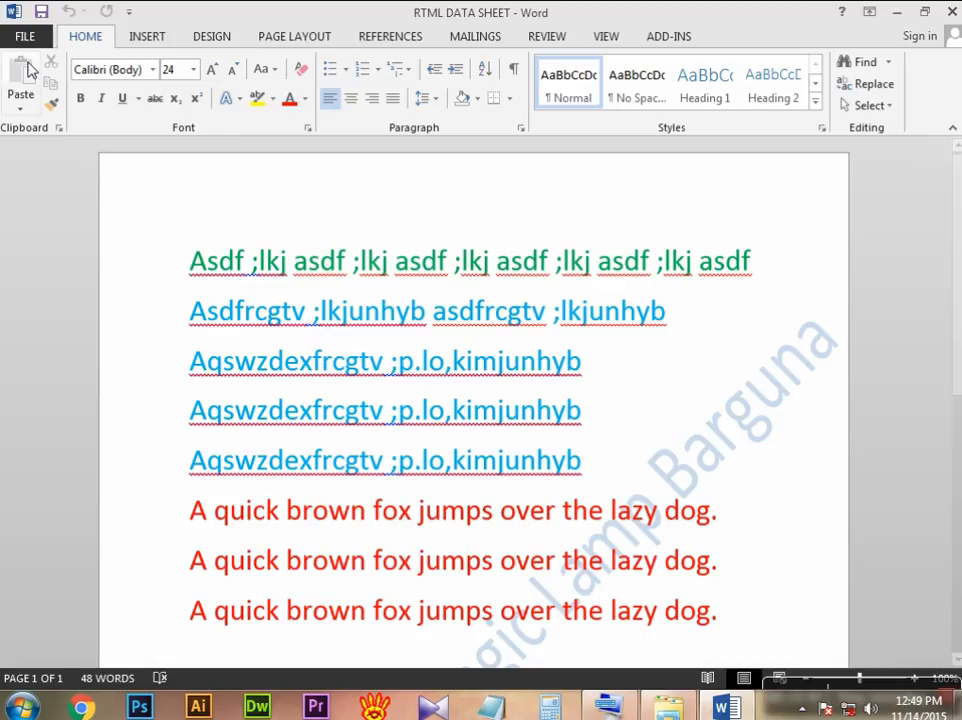
Step: Set the Office theme back to White in the account settings
click(27, 37)
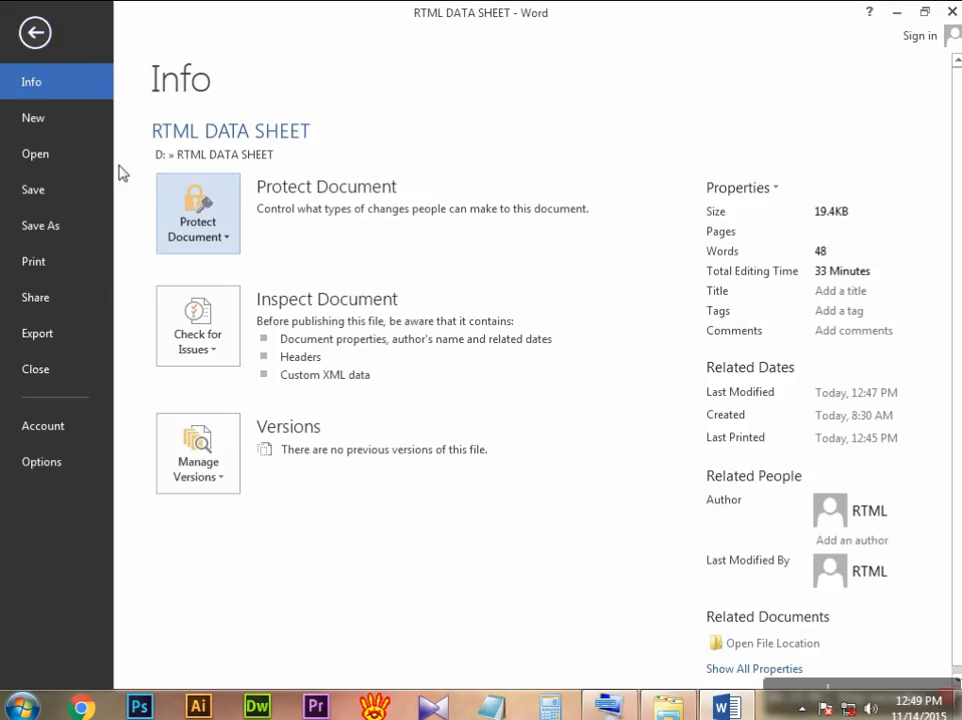
click(79, 430)
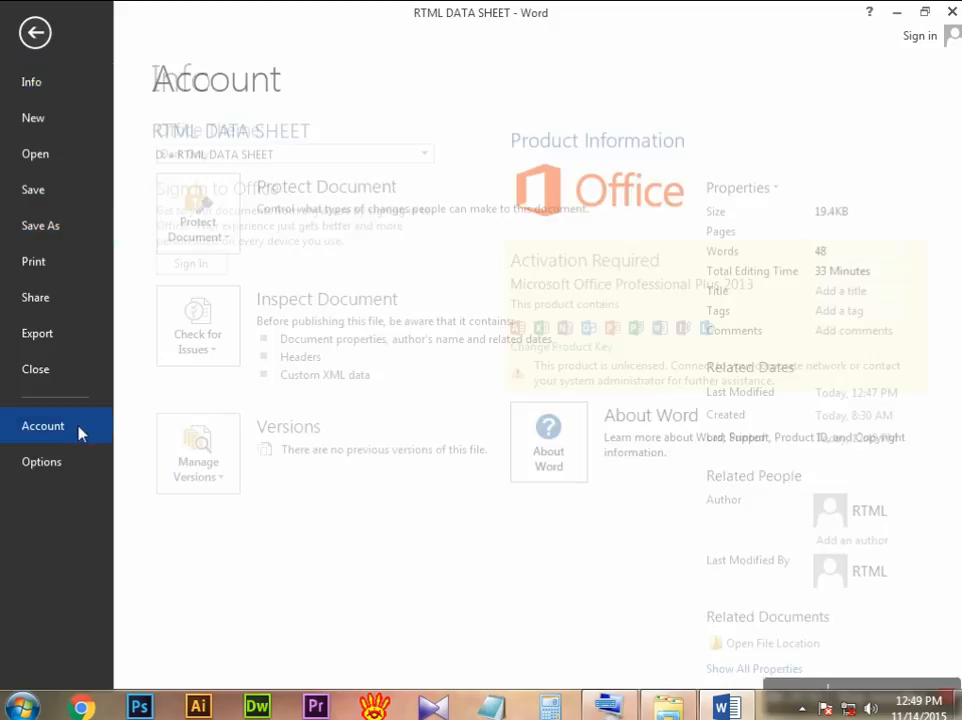
click(424, 158)
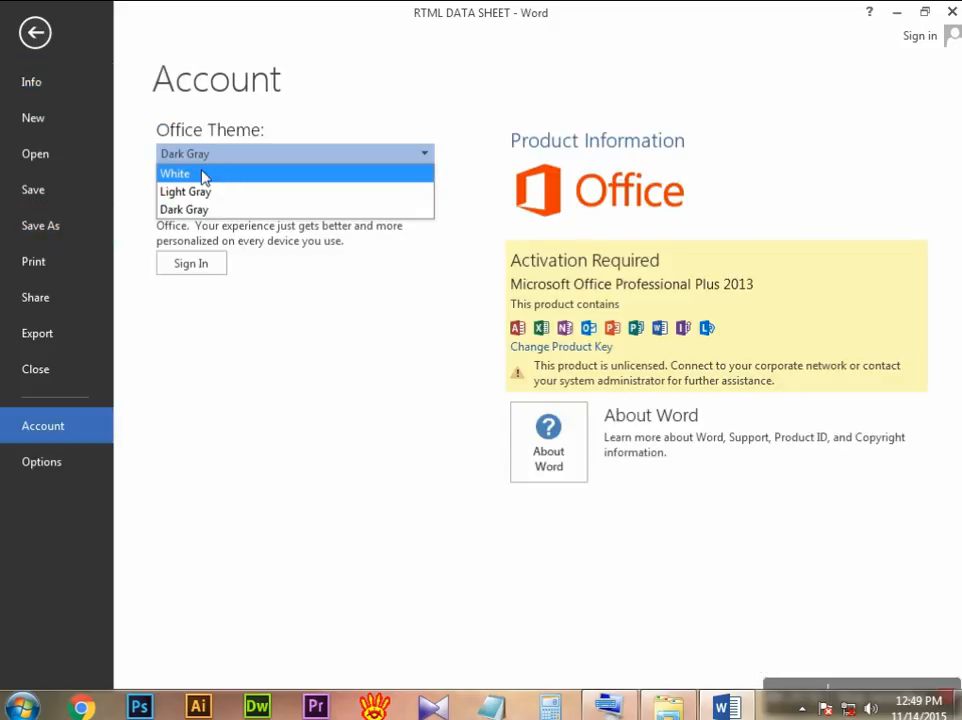
click(229, 174)
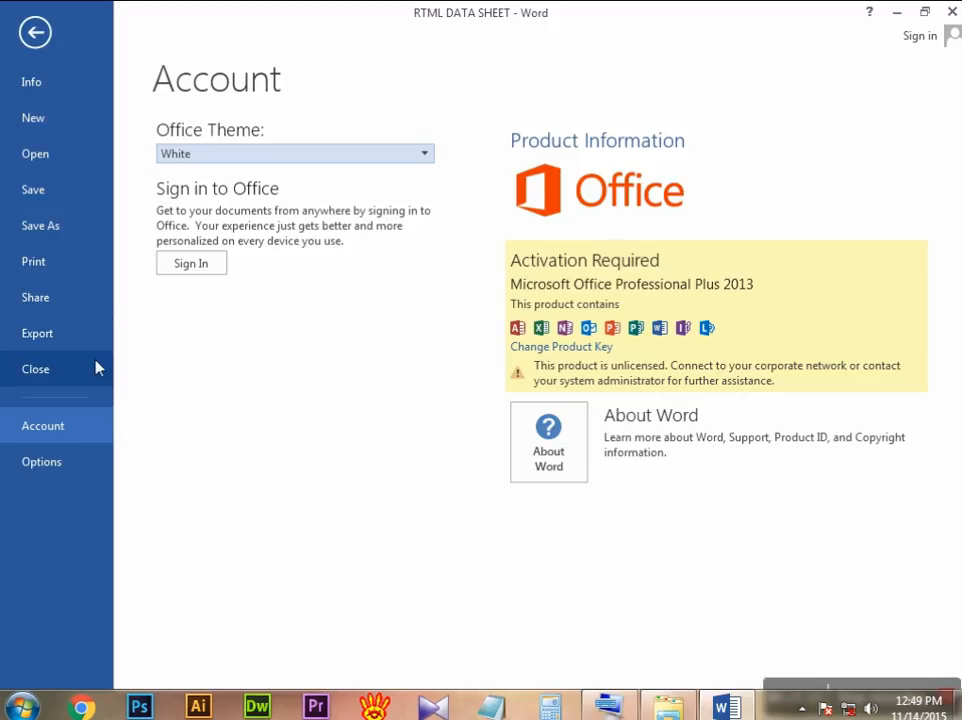
Step: Open Word's options and review the General settings, including the interface options and initials, keeping White as the Office theme
click(69, 466)
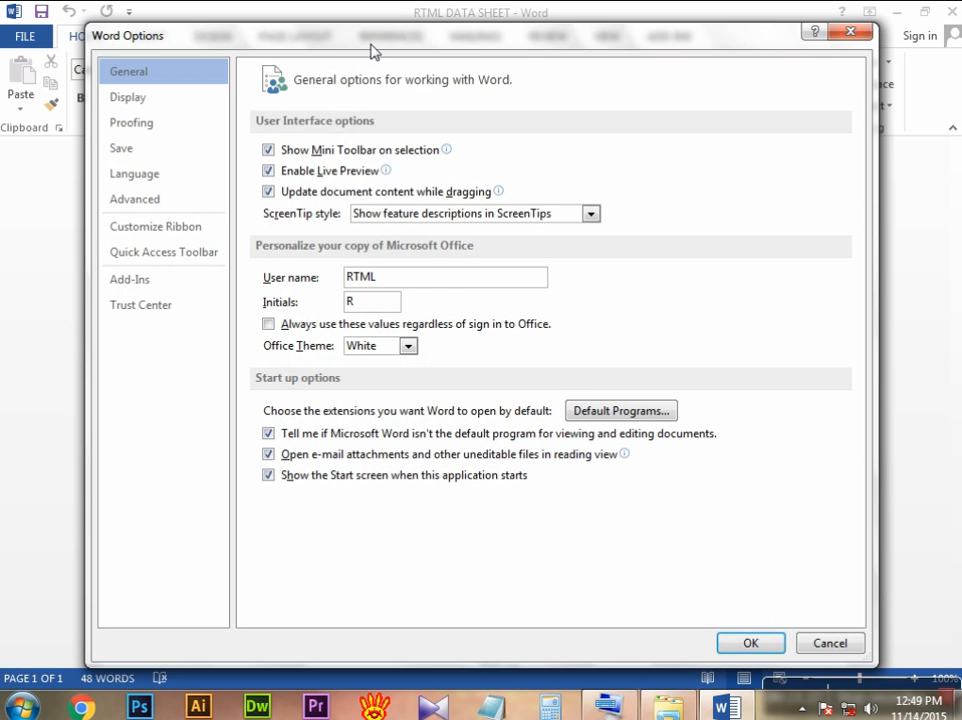
drag(369, 45, 350, 95)
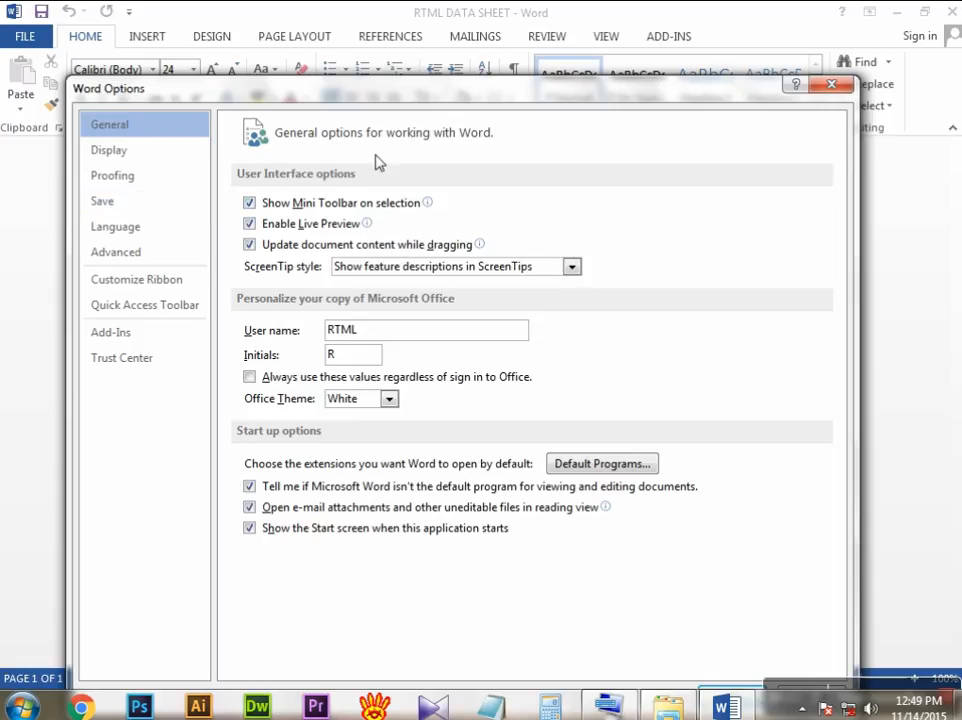
drag(387, 96, 376, 137)
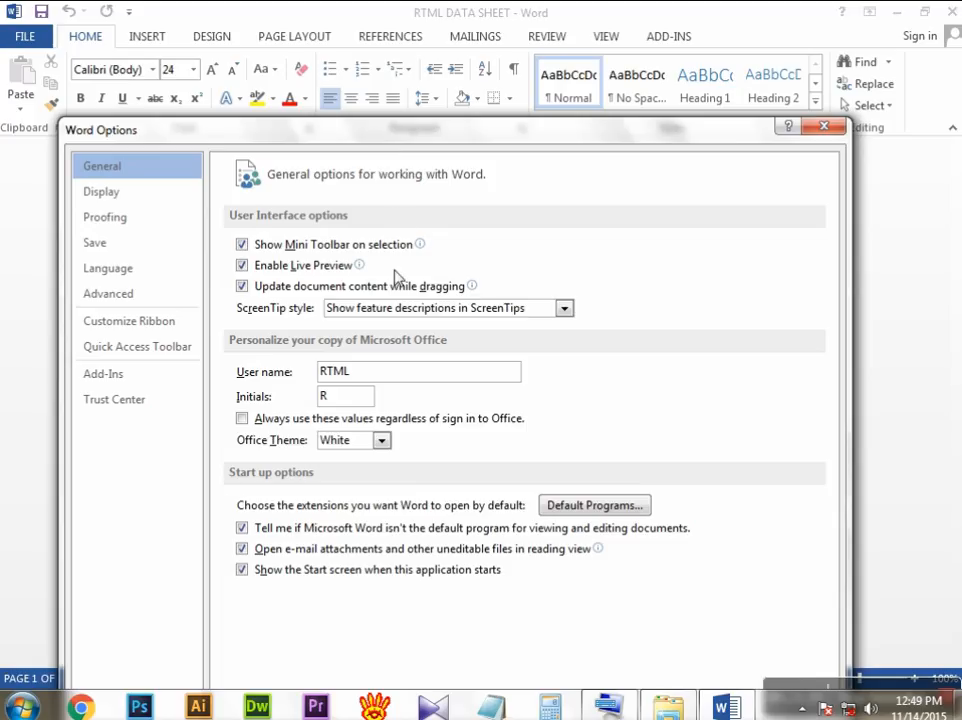
click(242, 245)
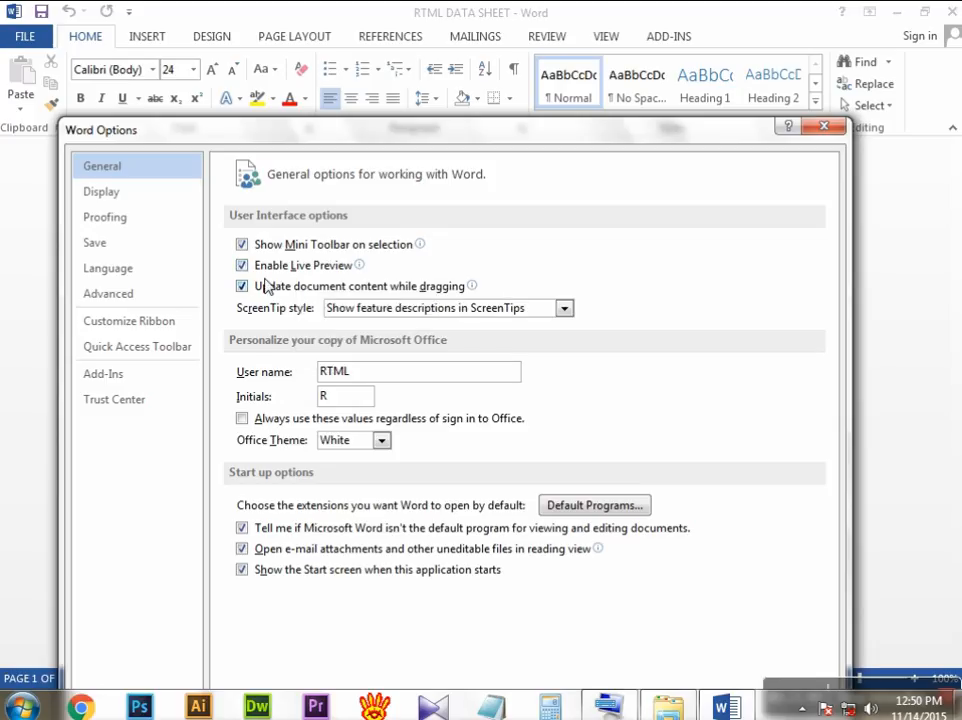
click(243, 266)
drag(368, 374, 310, 385)
click(374, 384)
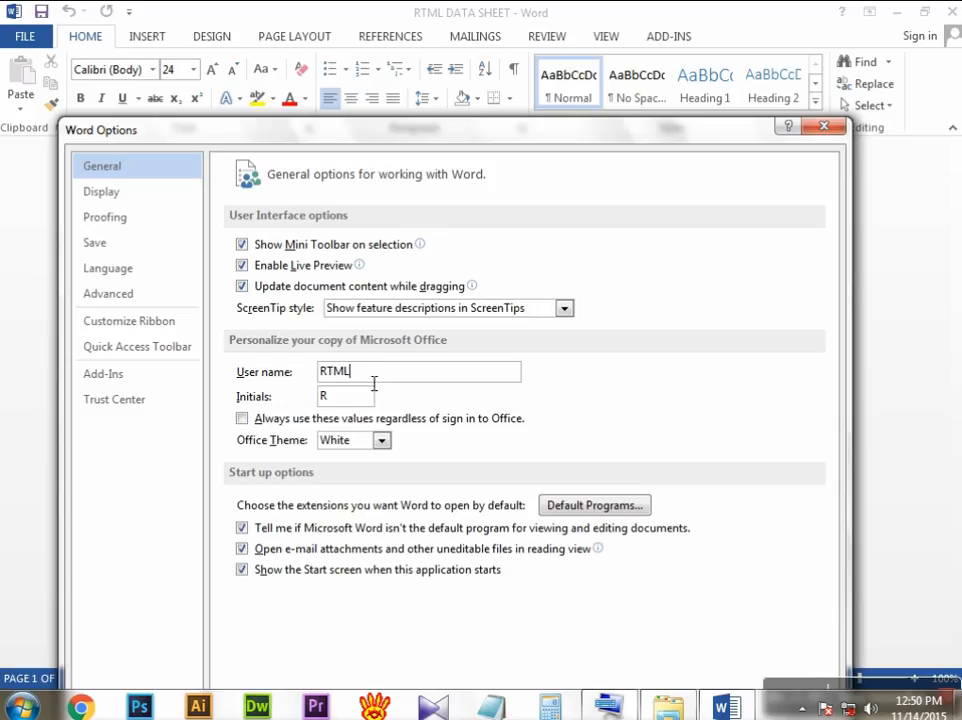
click(381, 441)
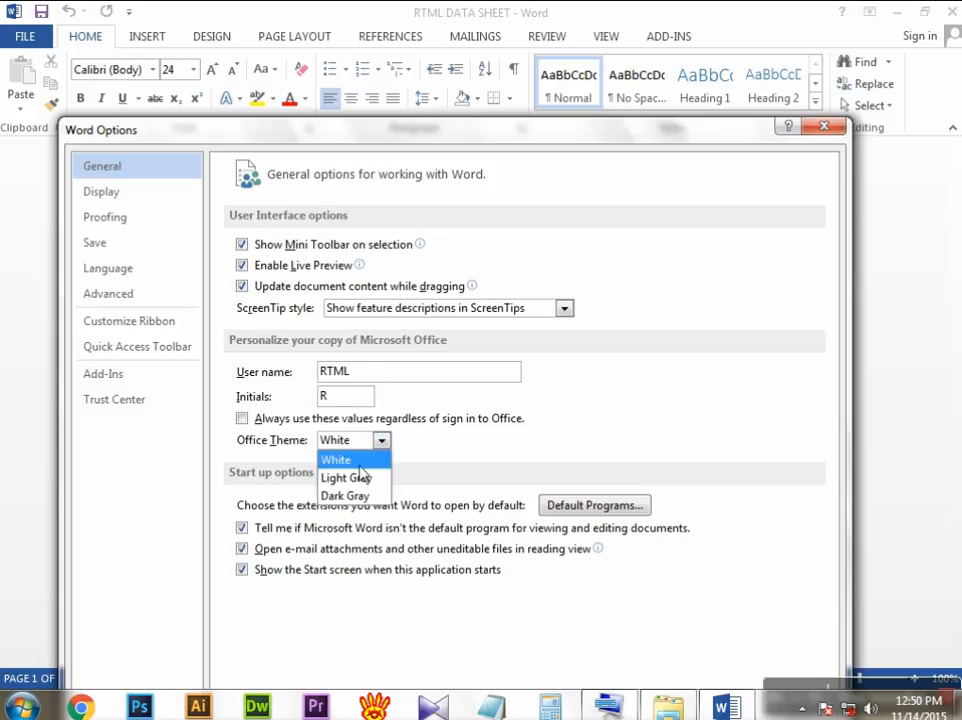
click(340, 460)
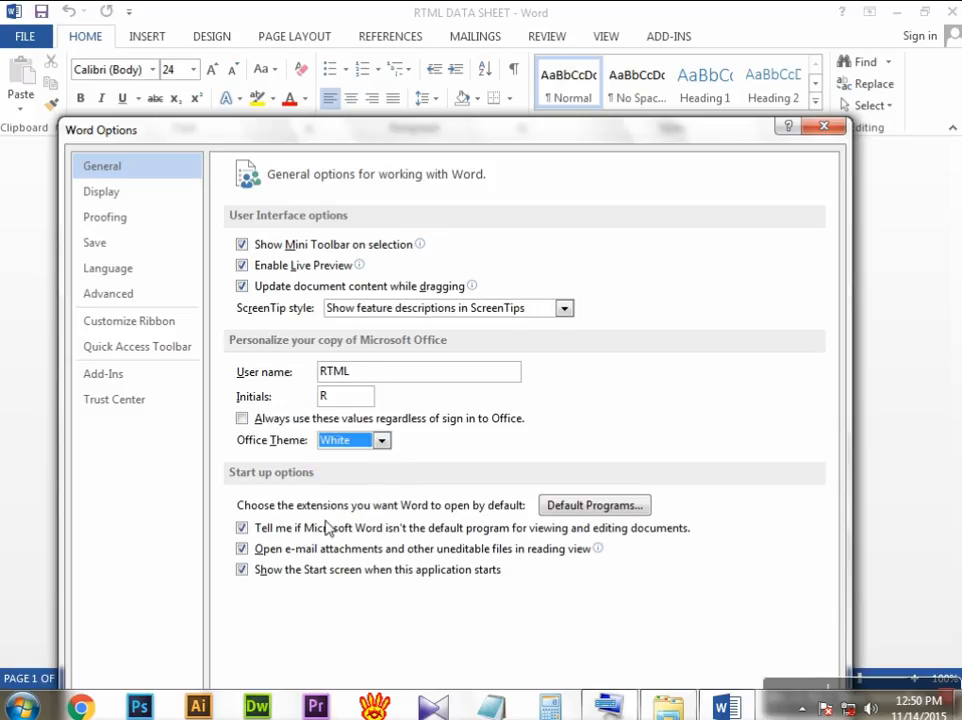
Step: Review the Save, Language and Advanced settings in Word's options
click(112, 245)
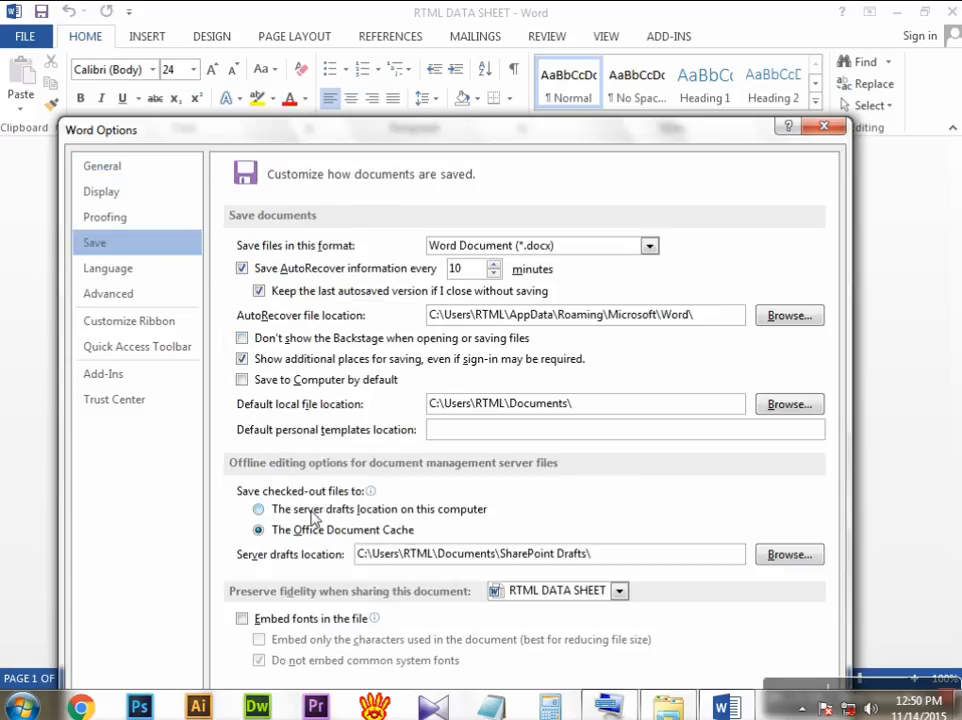
click(125, 270)
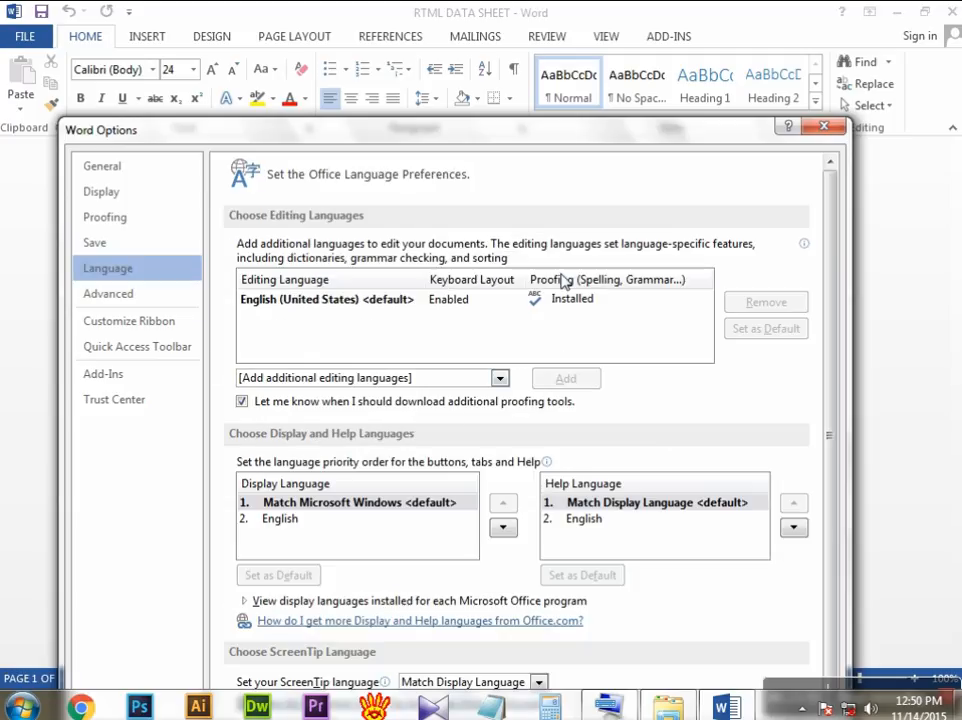
click(84, 295)
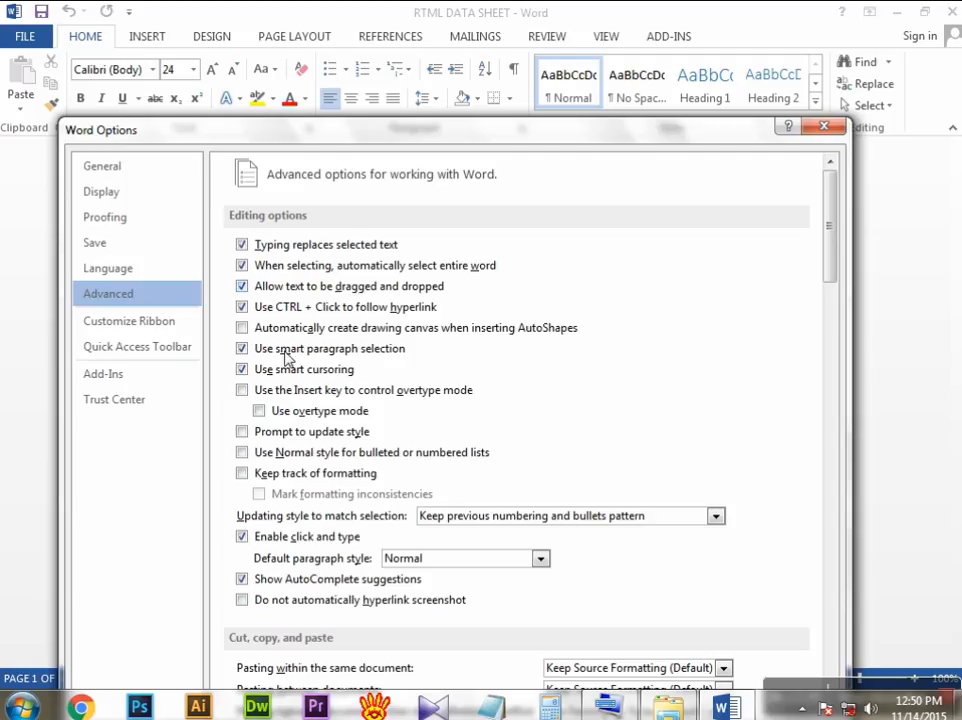
Step: Try to add the Cut command from the popular commands to the ribbon's Home tab
click(144, 331)
drag(449, 320, 442, 275)
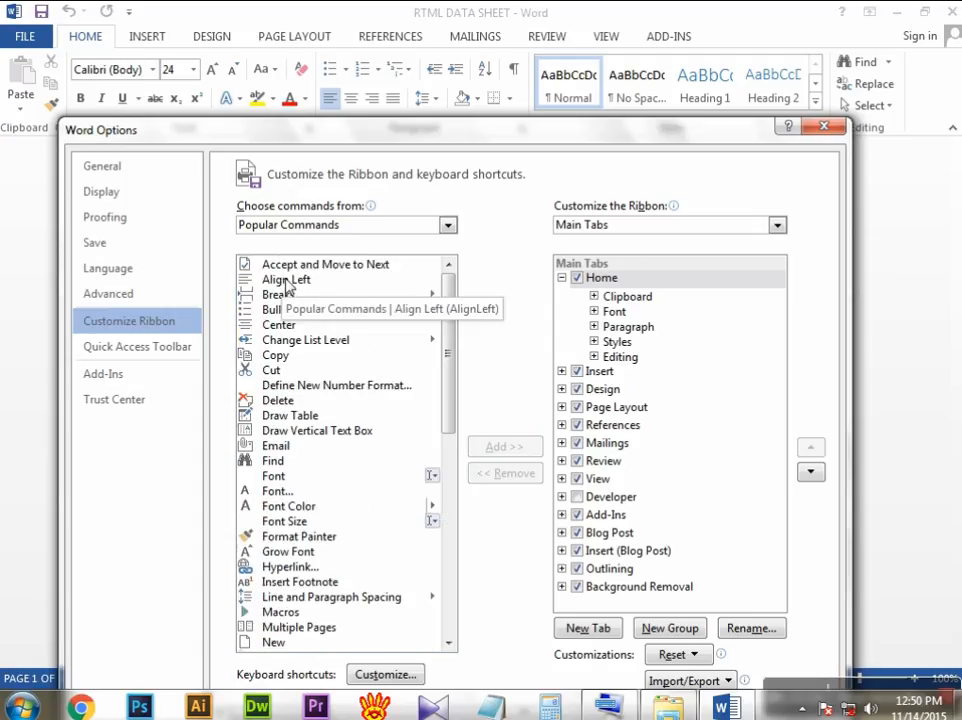
click(277, 374)
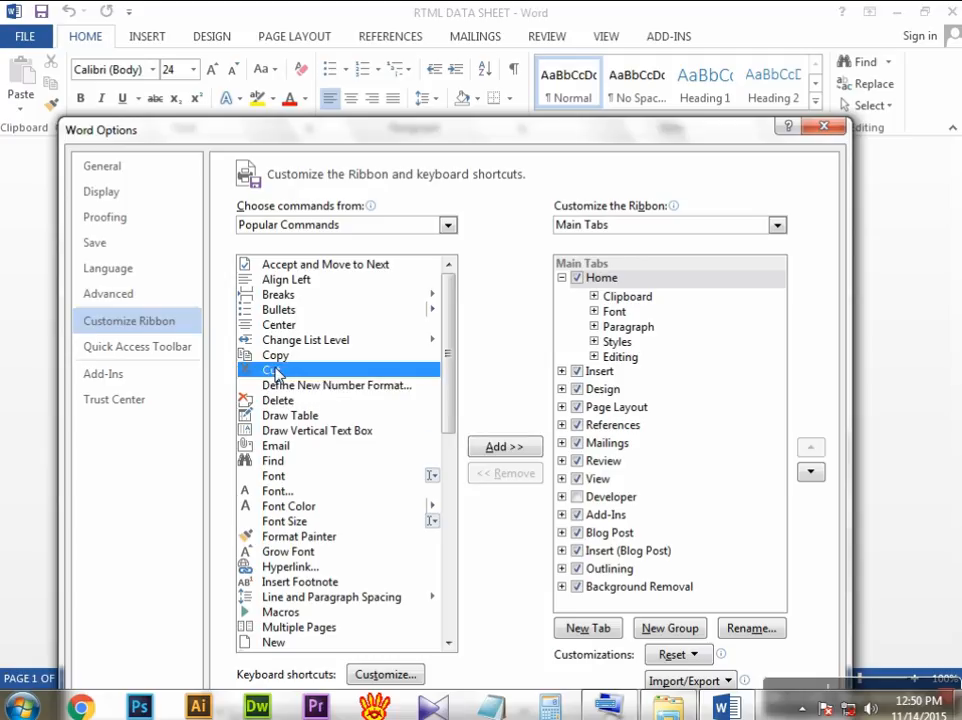
click(505, 449)
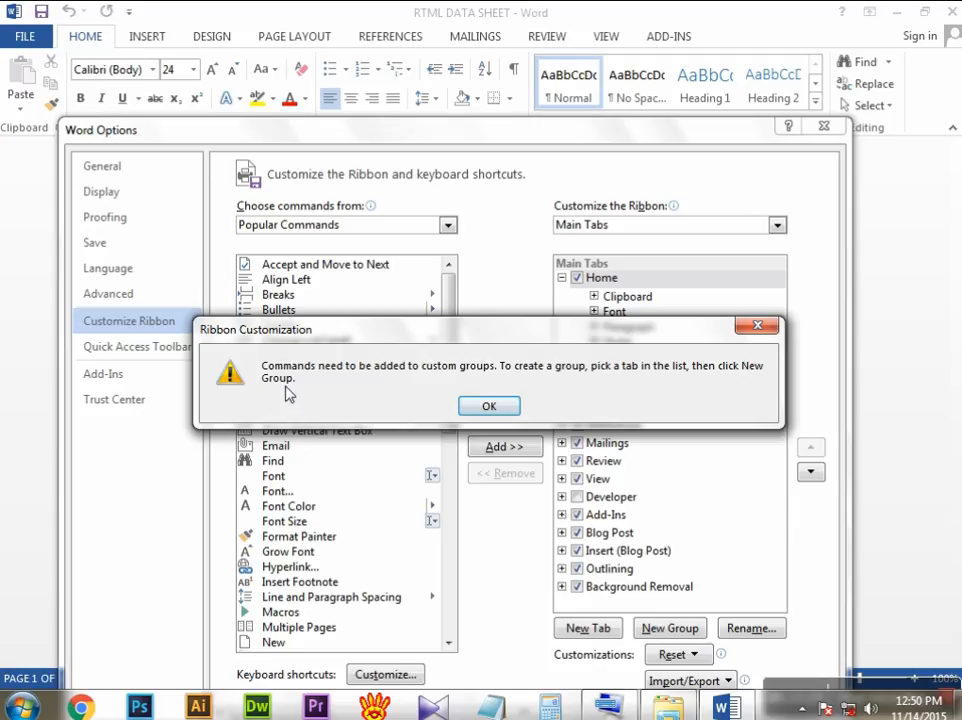
click(490, 405)
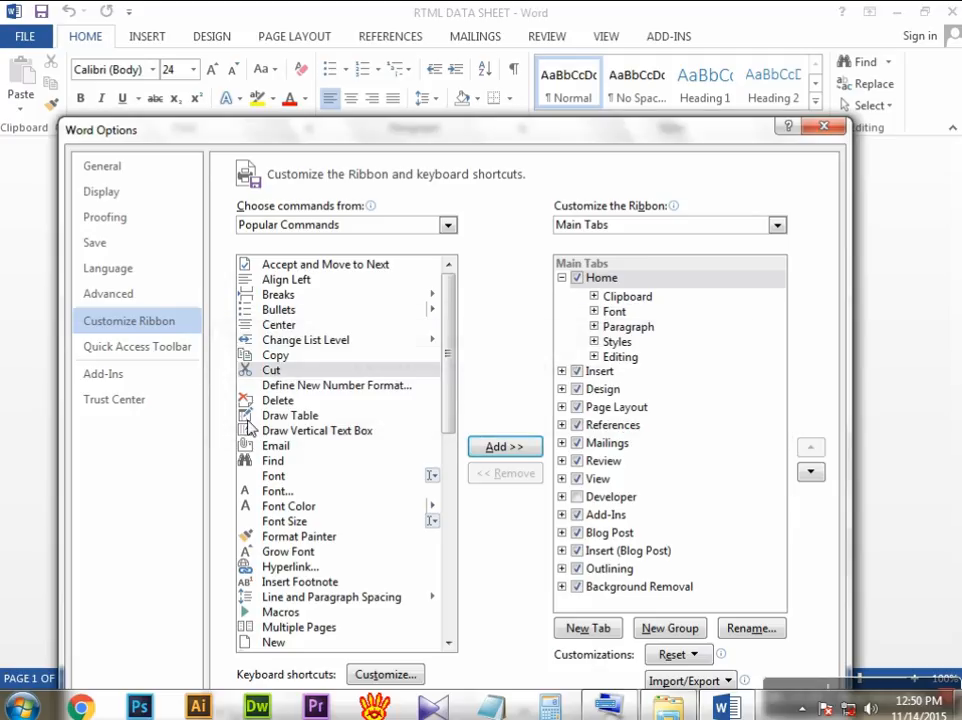
Step: Review the Trust Center and Add-Ins settings, then reopen Word's options at the General settings and close them
click(133, 402)
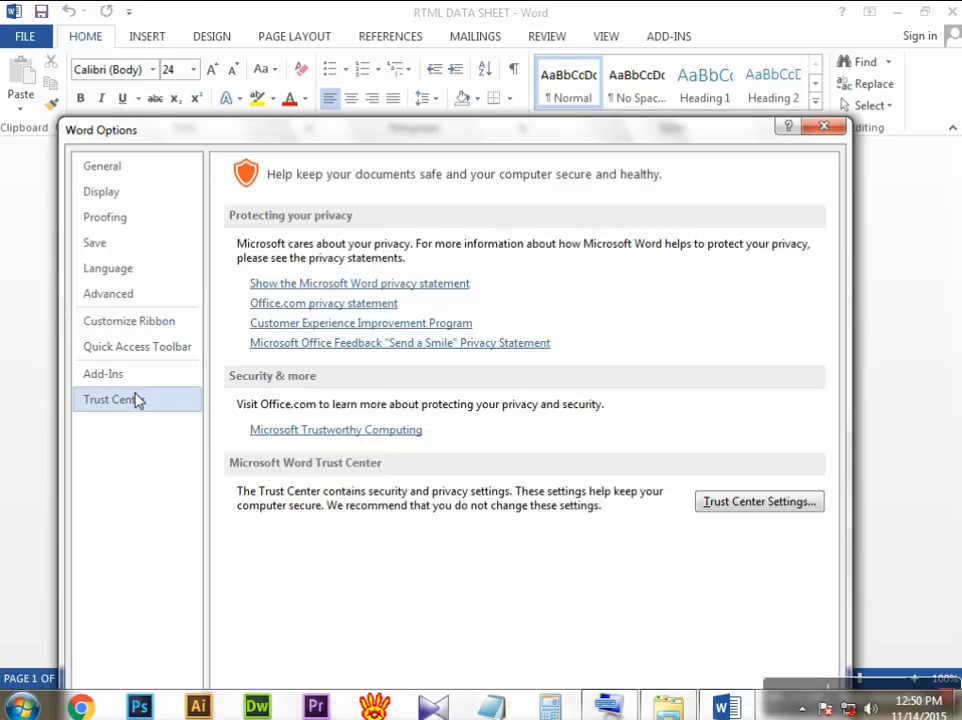
click(135, 373)
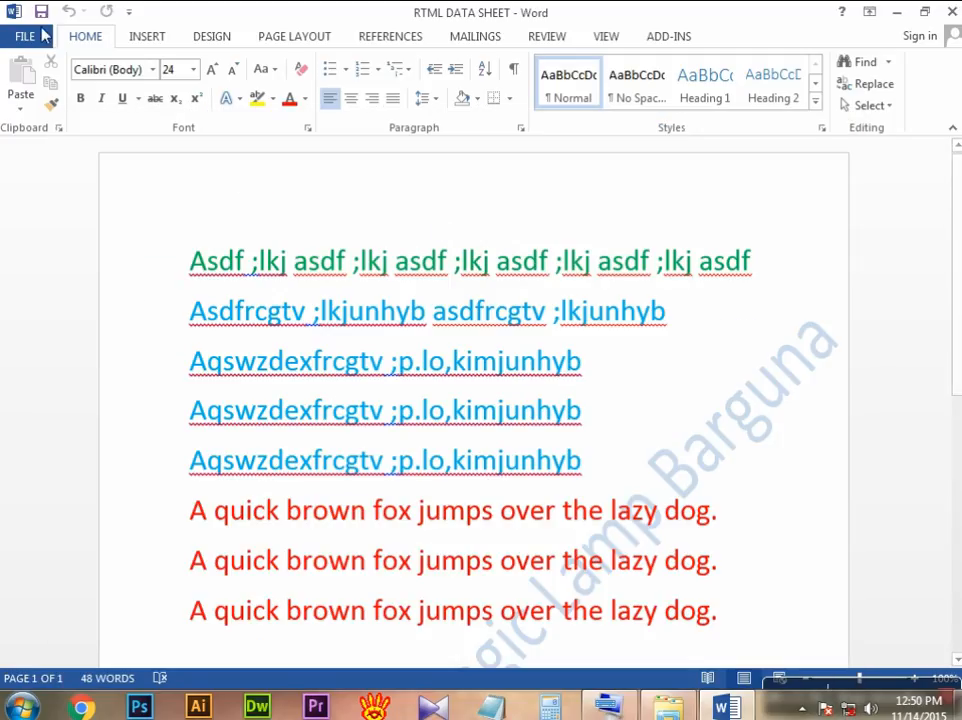
click(31, 38)
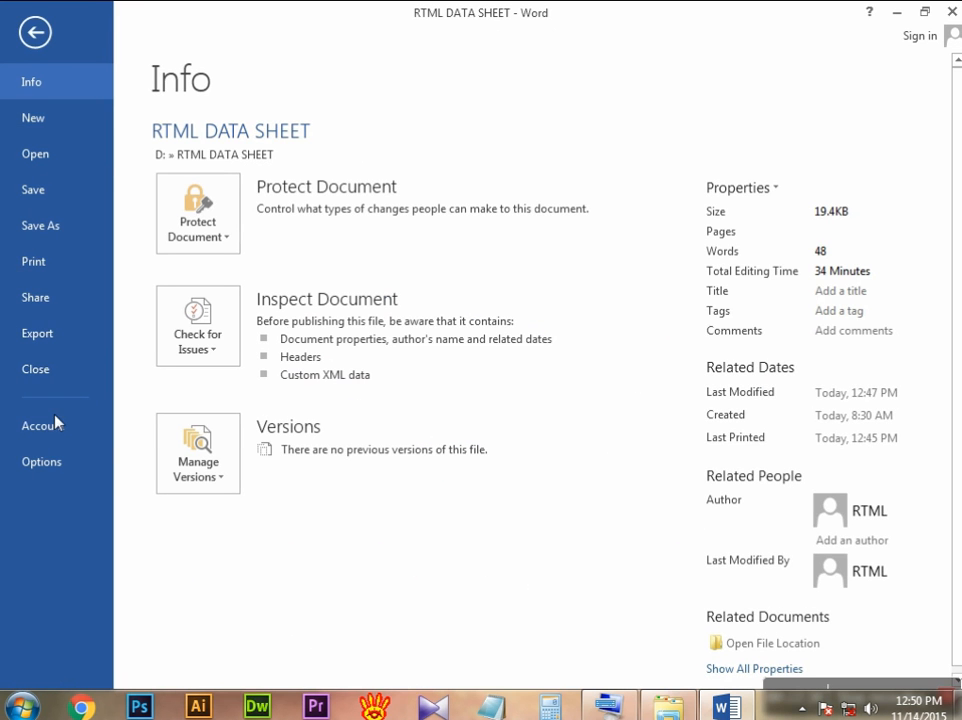
click(42, 462)
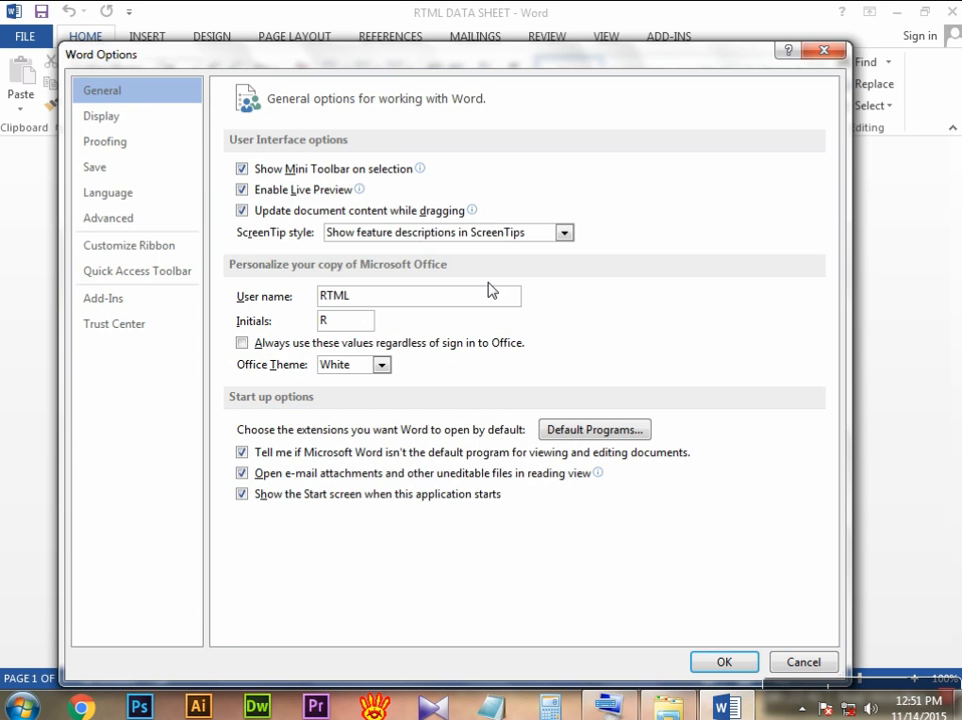
click(823, 50)
Step: Open the PDF/XPS export for RTML DATA SHEET, view the available file types and cancel without publishing
click(36, 37)
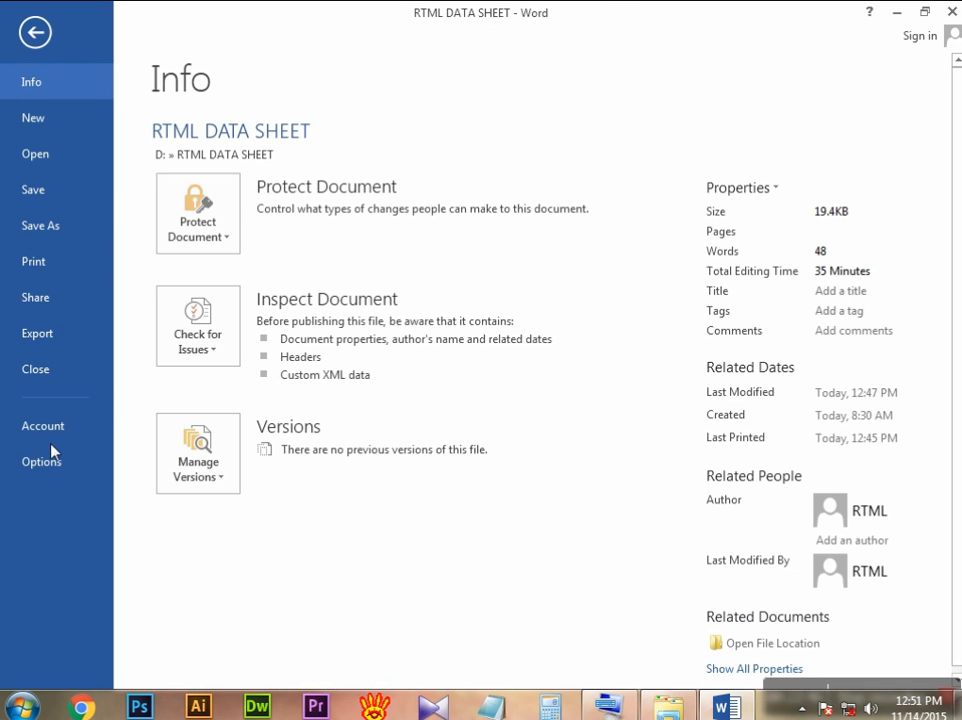
click(56, 336)
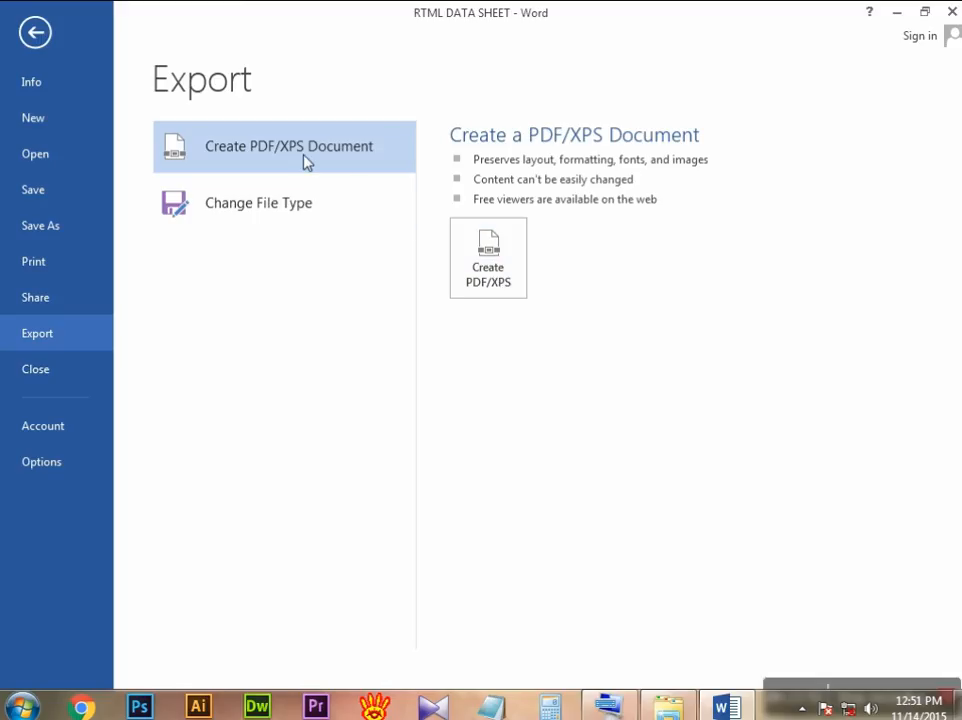
click(487, 265)
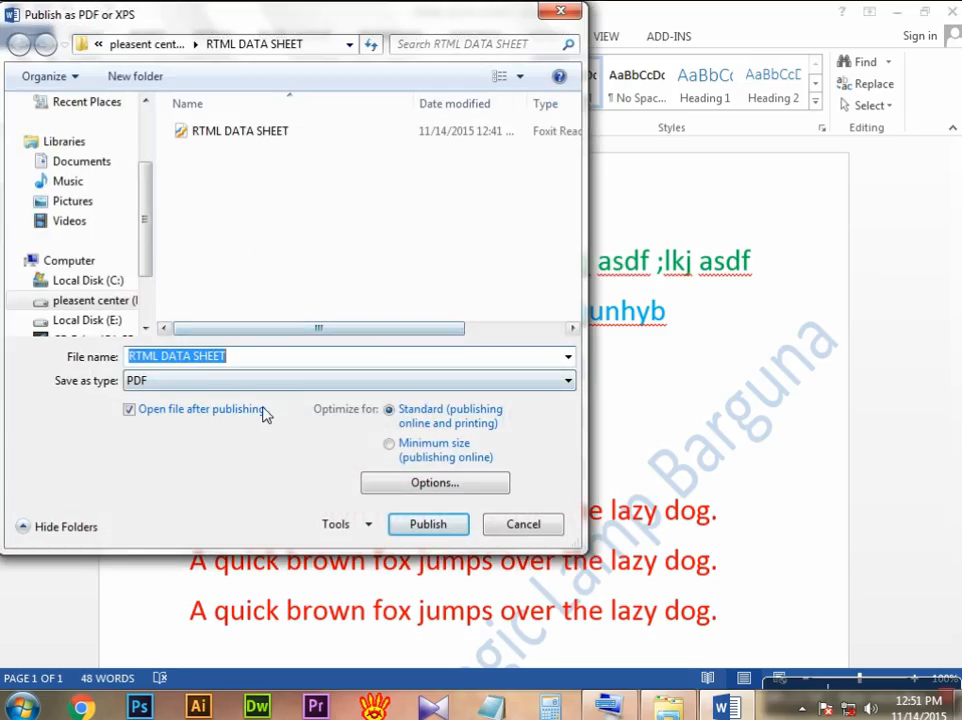
click(568, 381)
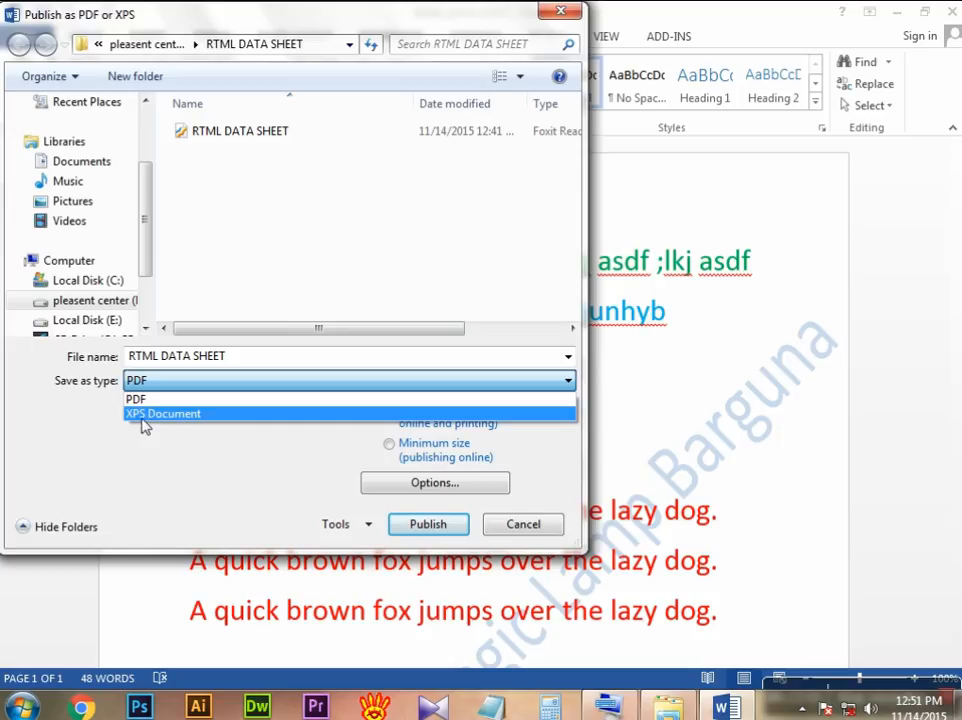
click(510, 527)
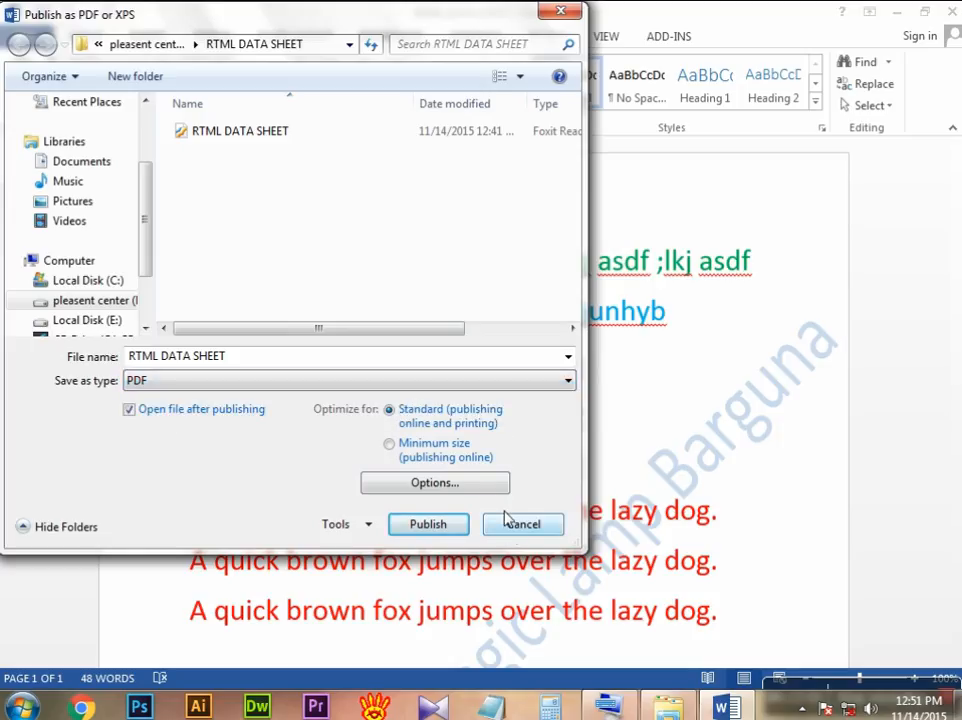
click(561, 11)
Step: View the sharing options and the document's information page, then return to the document
click(36, 39)
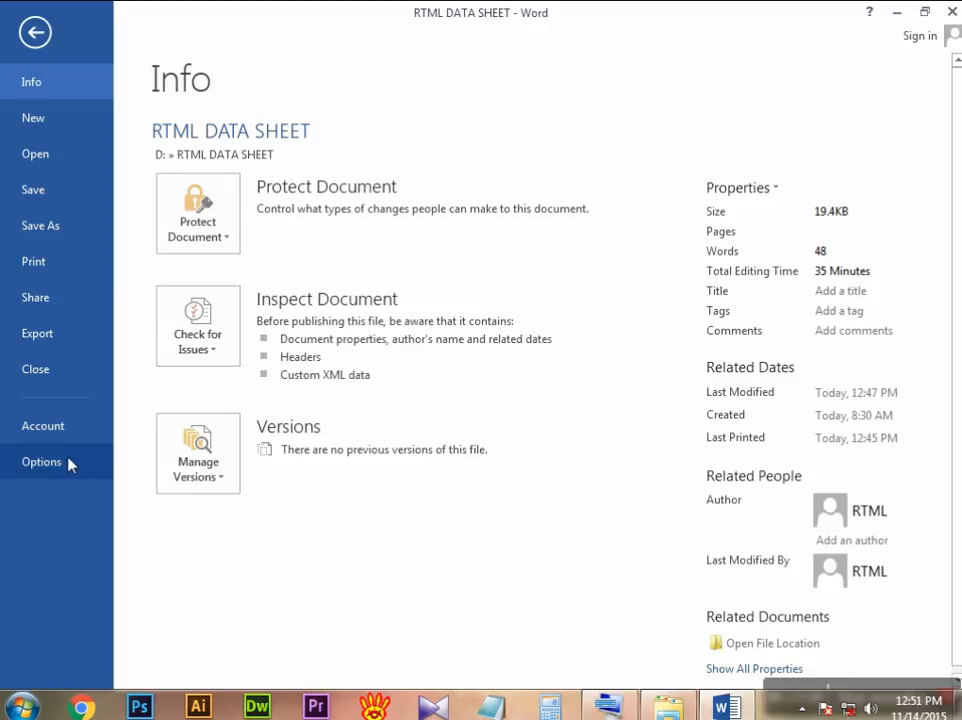
click(52, 305)
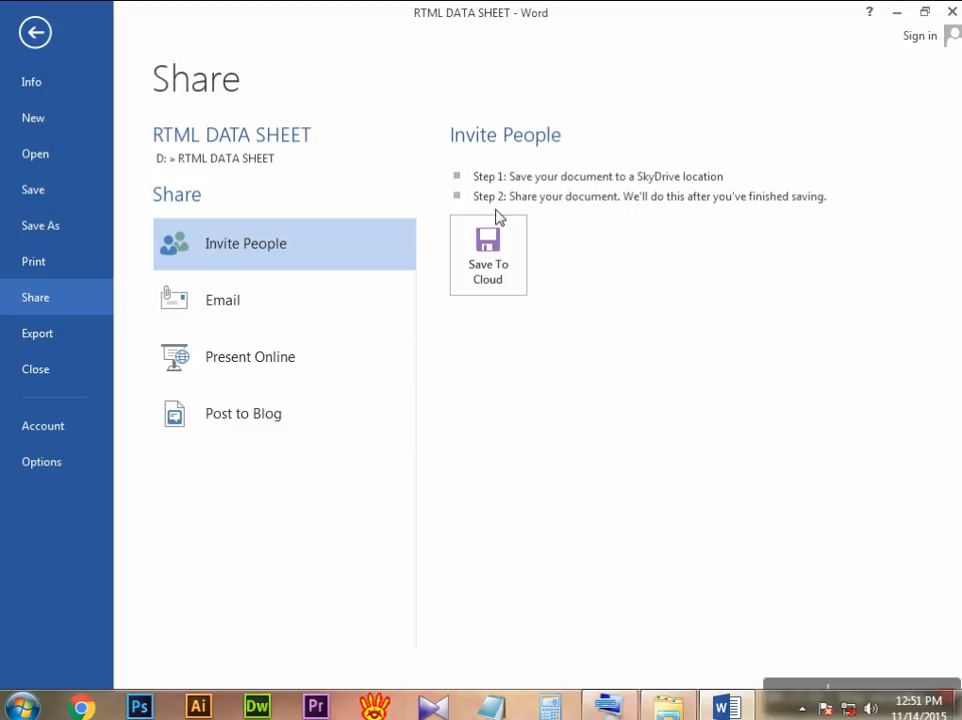
click(30, 42)
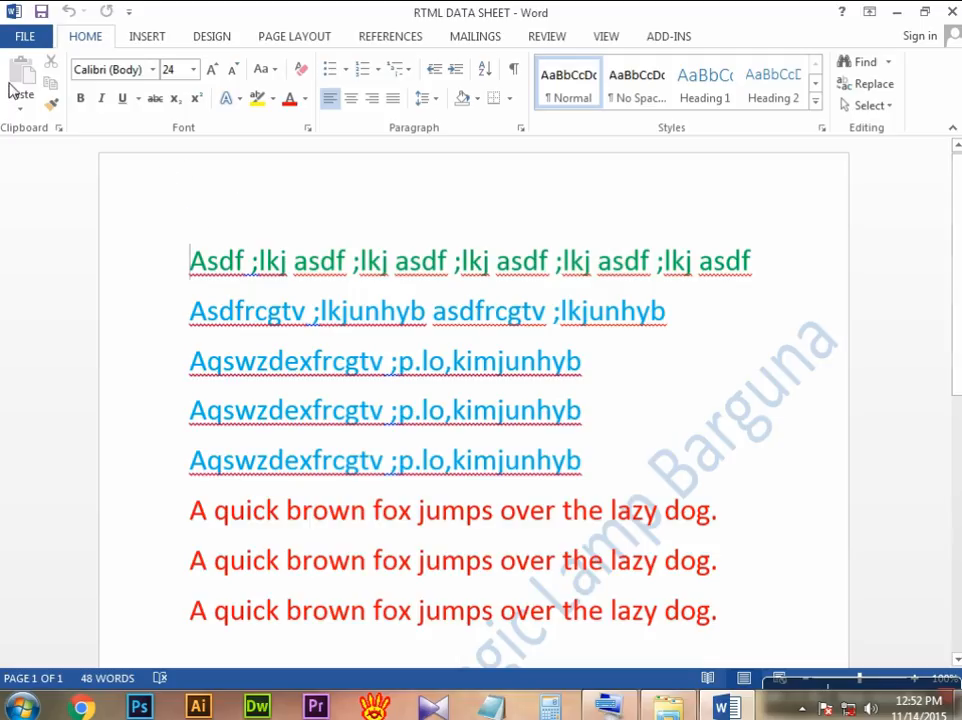
click(25, 38)
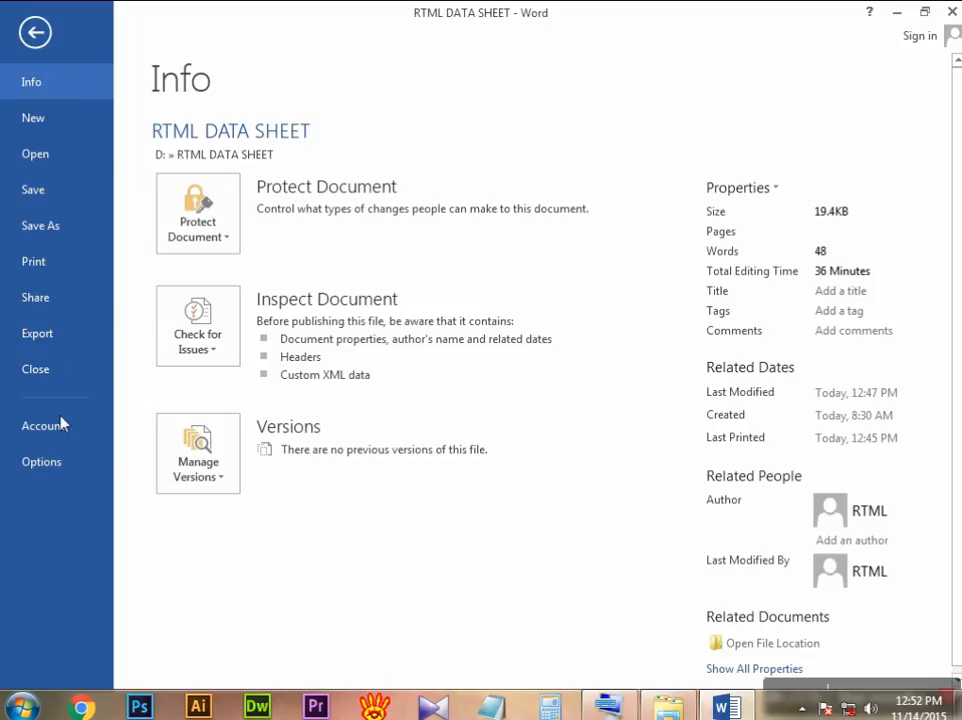
click(35, 32)
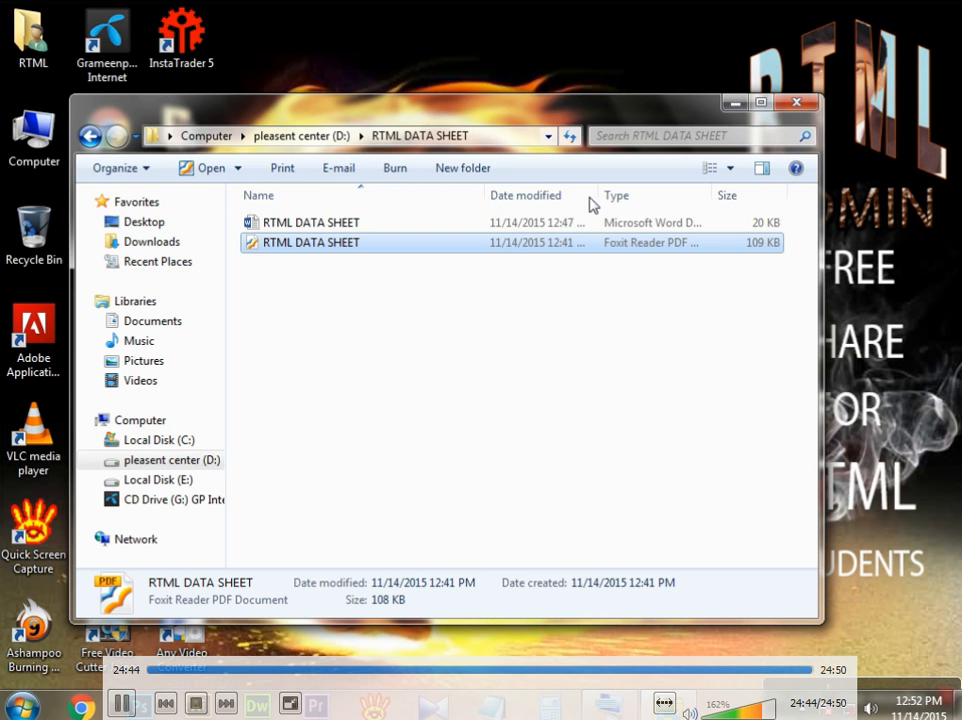
Step: Leave full-screen video playback in VLC media player and close the player
double_click(845, 54)
click(940, 7)
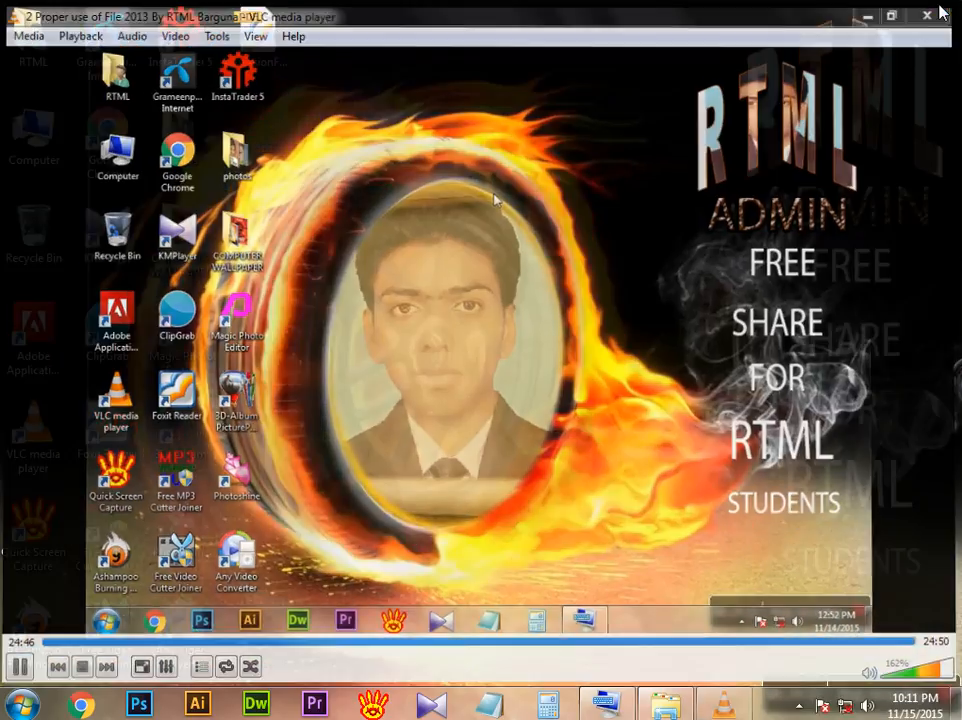